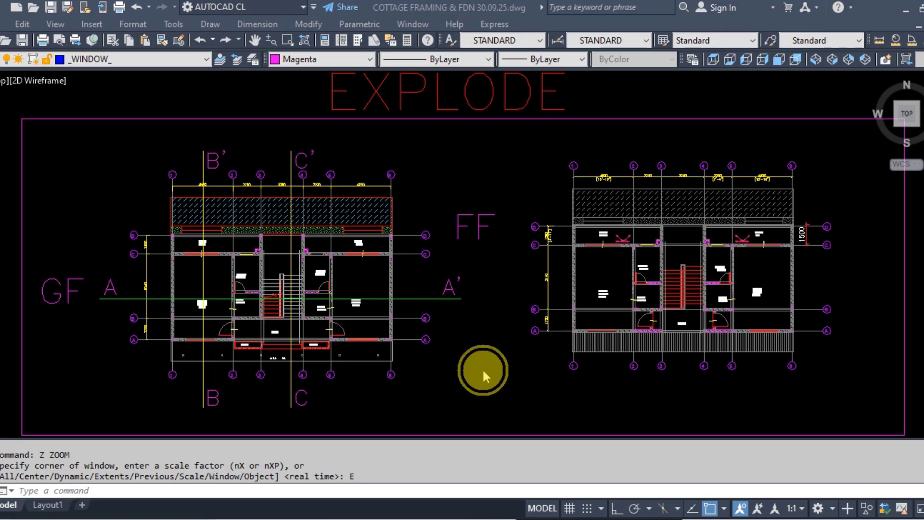
Step: Examine the ground floor and first floor plans inside the magenta border, including the ground floor's room layout
{"action": "left_click", "coordinate": [483, 368]}
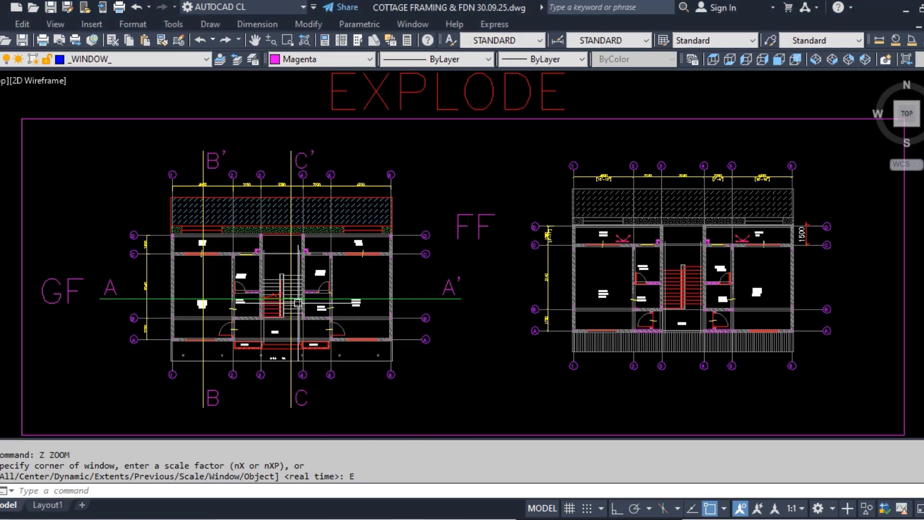
{"action": "scroll", "coordinate": [216, 219], "scroll_direction": "down", "scroll_amount": 2}
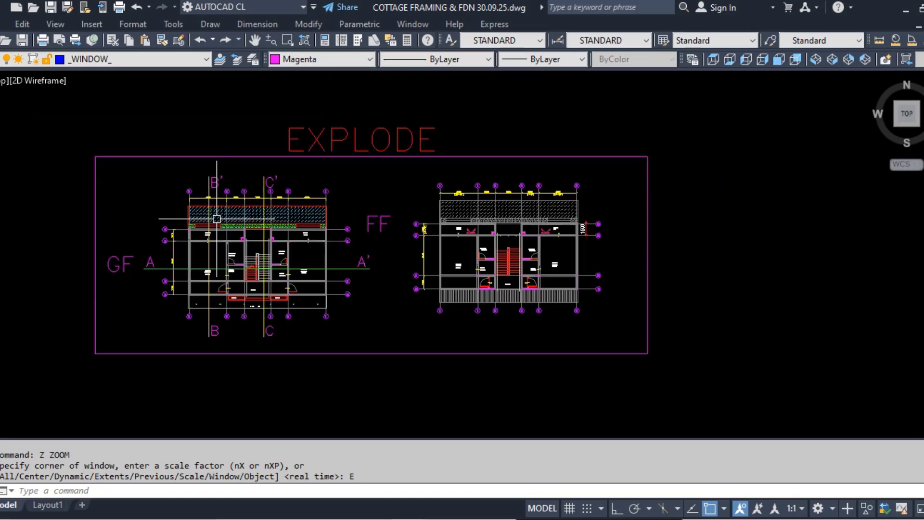
{"action": "scroll", "coordinate": [166, 228], "scroll_direction": "up", "scroll_amount": 2}
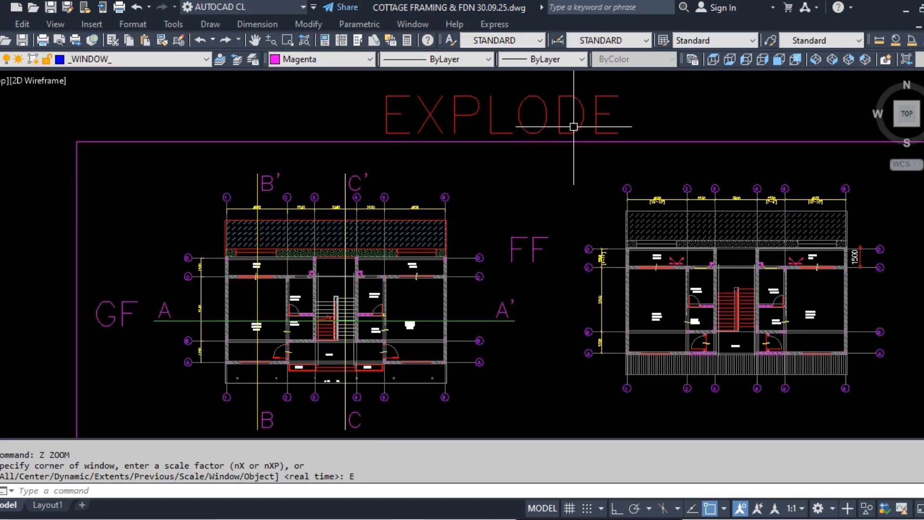
{"action": "middle_click_drag", "start_coordinate": [370, 271], "coordinate": [355, 221]}
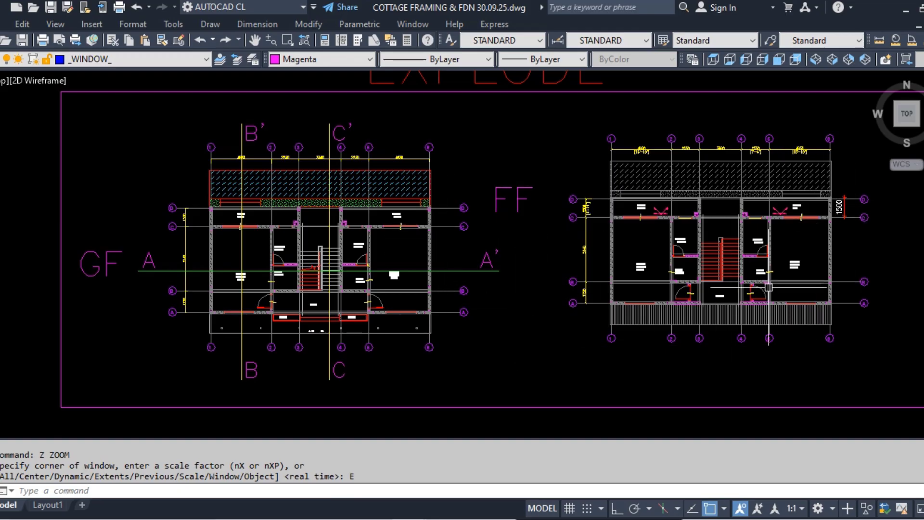
{"action": "scroll", "coordinate": [171, 276], "scroll_direction": "up", "scroll_amount": 2}
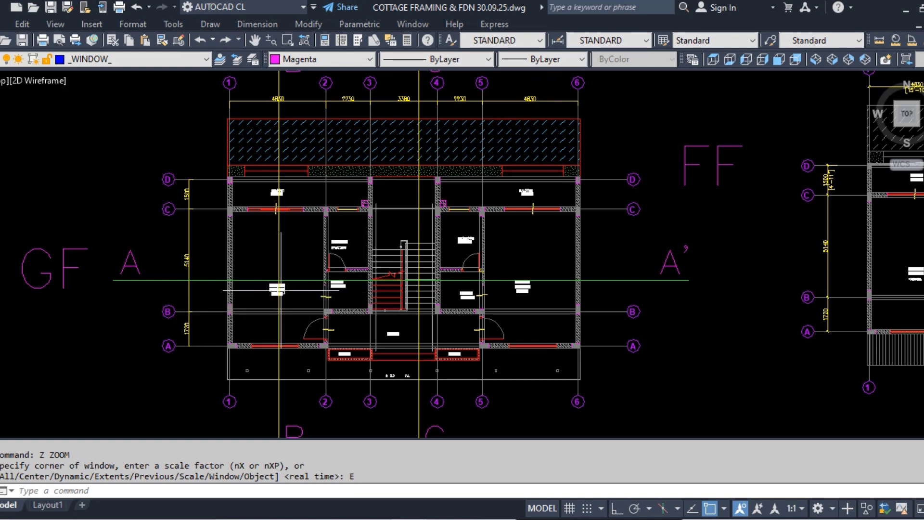
{"action": "scroll", "coordinate": [284, 283], "scroll_direction": "up", "scroll_amount": 3}
{"action": "scroll", "coordinate": [185, 252], "scroll_direction": "down", "scroll_amount": 3}
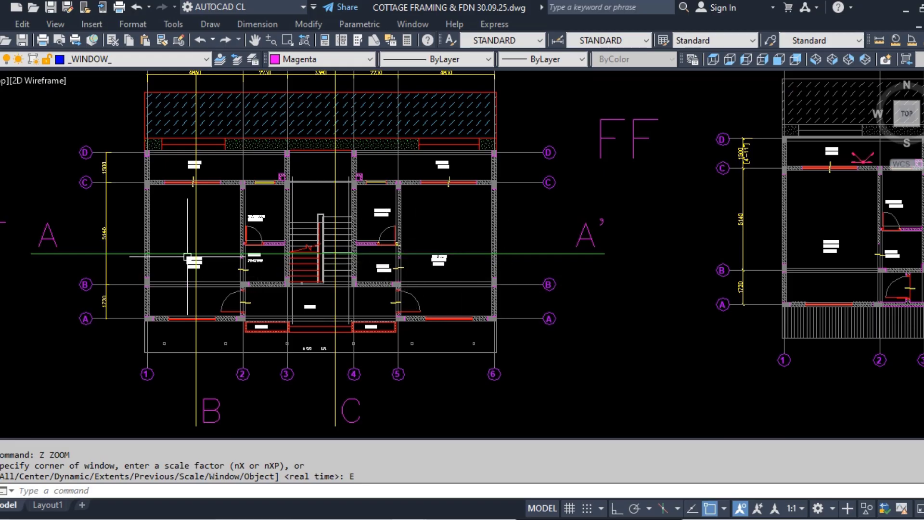
{"action": "scroll", "coordinate": [190, 258], "scroll_direction": "down", "scroll_amount": 3}
{"action": "scroll", "coordinate": [440, 242], "scroll_direction": "up", "scroll_amount": 3}
{"action": "middle_click_drag", "start_coordinate": [29, 314], "coordinate": [187, 329]}
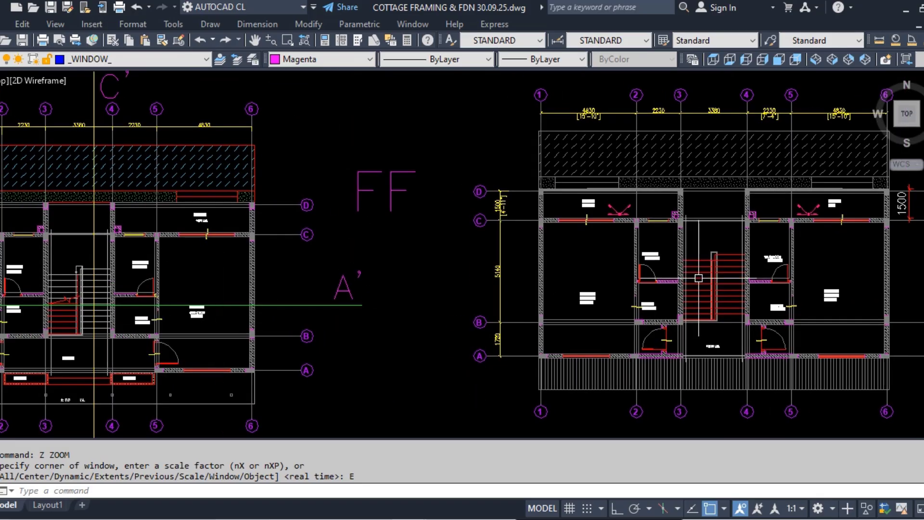
{"action": "scroll", "coordinate": [513, 241], "scroll_direction": "down", "scroll_amount": 3}
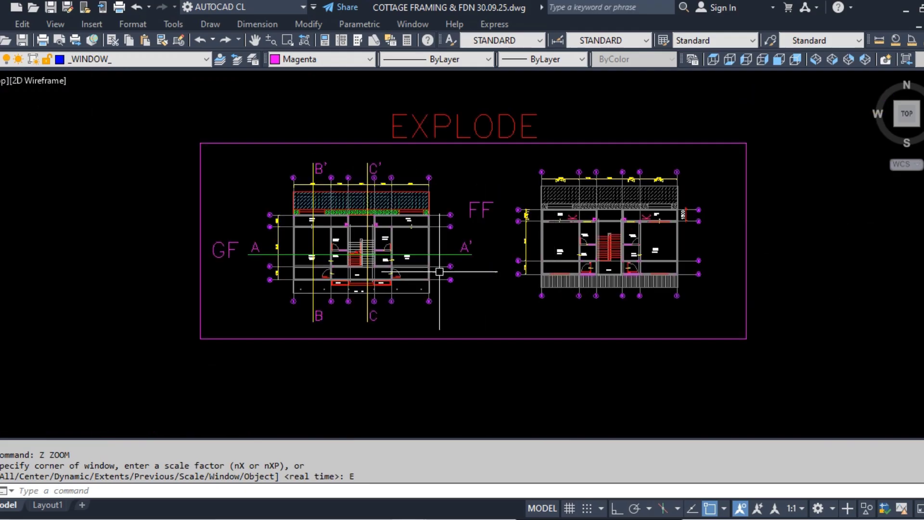
{"action": "scroll", "coordinate": [253, 236], "scroll_direction": "up", "scroll_amount": 3}
{"action": "key", "text": "Escape"}
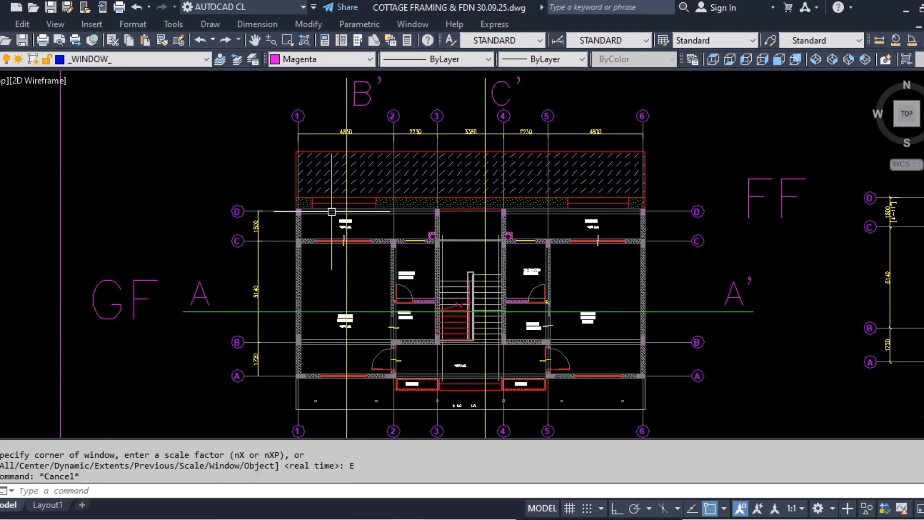
{"action": "scroll", "coordinate": [329, 220], "scroll_direction": "up", "scroll_amount": 2}
{"action": "key", "text": "ctrl+a"}
{"action": "scroll", "coordinate": [329, 220], "scroll_direction": "down", "scroll_amount": 4}
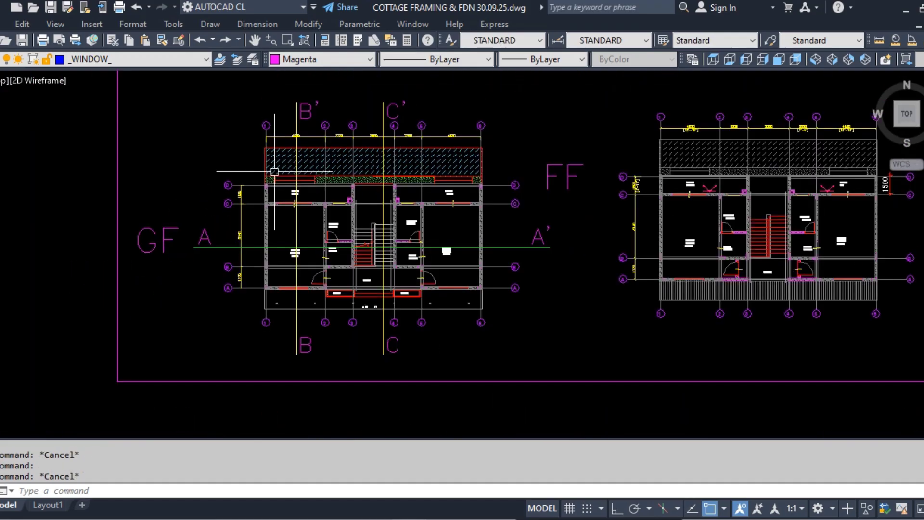
{"action": "key", "text": "Escape"}
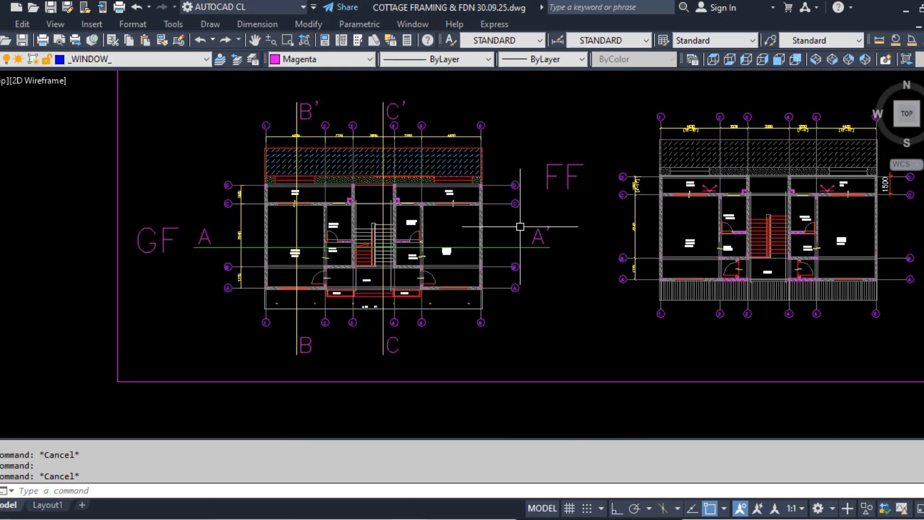
{"action": "scroll", "coordinate": [521, 226], "scroll_direction": "up", "scroll_amount": 4}
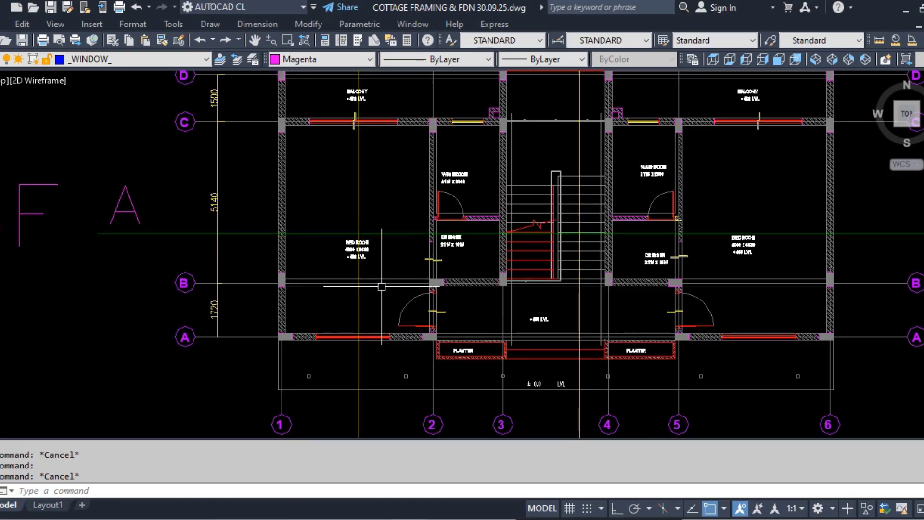
{"action": "scroll", "coordinate": [353, 283], "scroll_direction": "down", "scroll_amount": 4}
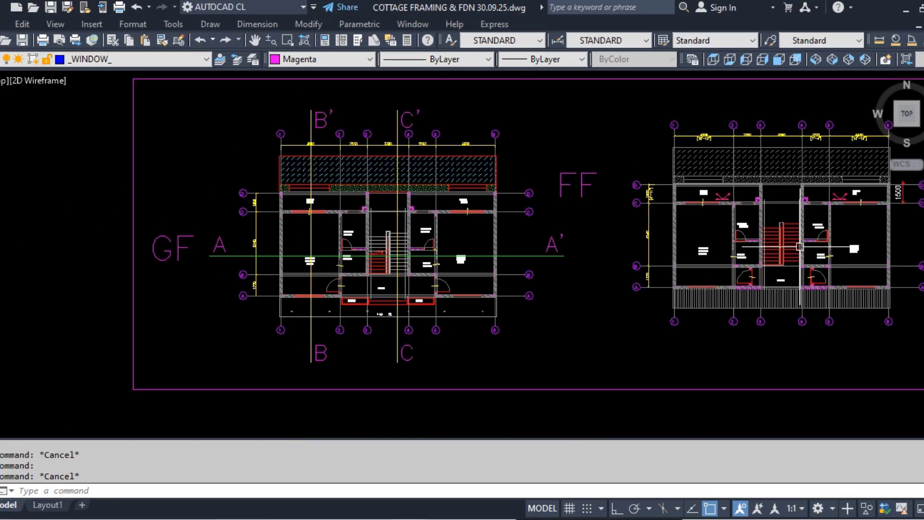
Step: Examine the first floor plan's bedroom, dresser, washroom and staircase up close, and compare it with the ground floor plan
{"action": "left_click", "coordinate": [797, 246]}
{"action": "key", "text": "Escape"}
{"action": "scroll", "coordinate": [763, 241], "scroll_direction": "up", "scroll_amount": 4}
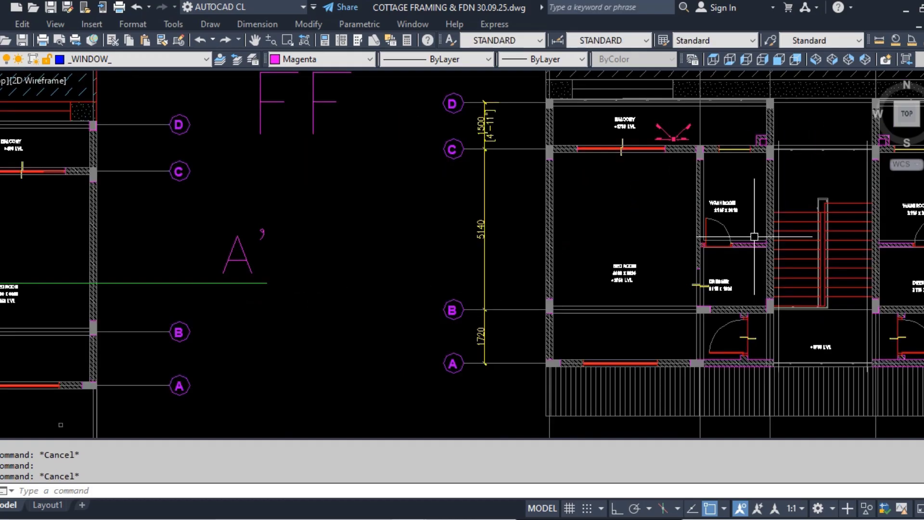
{"action": "scroll", "coordinate": [656, 304], "scroll_direction": "up", "scroll_amount": 4}
{"action": "scroll", "coordinate": [361, 270], "scroll_direction": "down", "scroll_amount": 2}
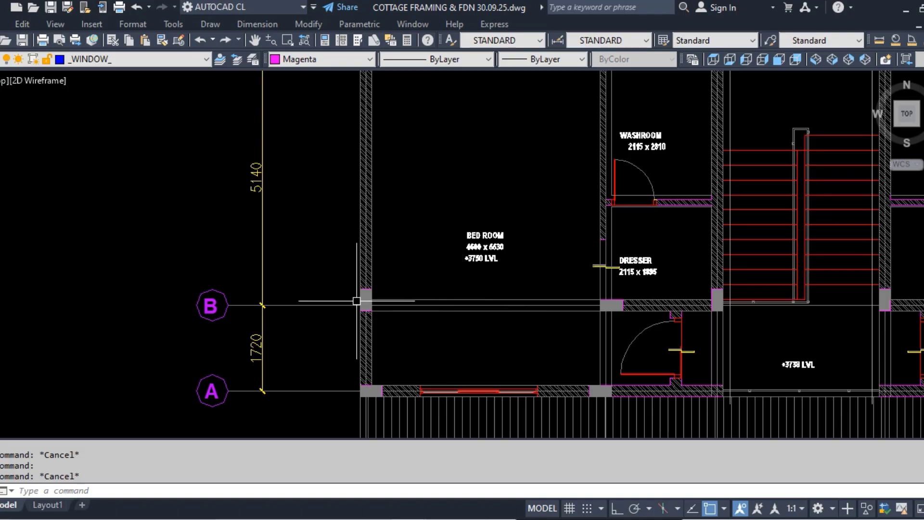
{"action": "scroll", "coordinate": [357, 301], "scroll_direction": "down", "scroll_amount": 4}
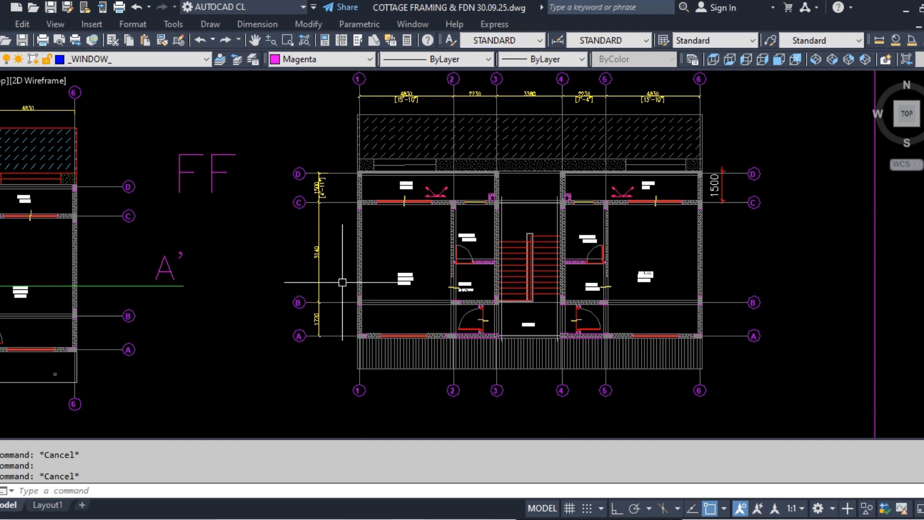
{"action": "scroll", "coordinate": [553, 258], "scroll_direction": "down", "scroll_amount": 4}
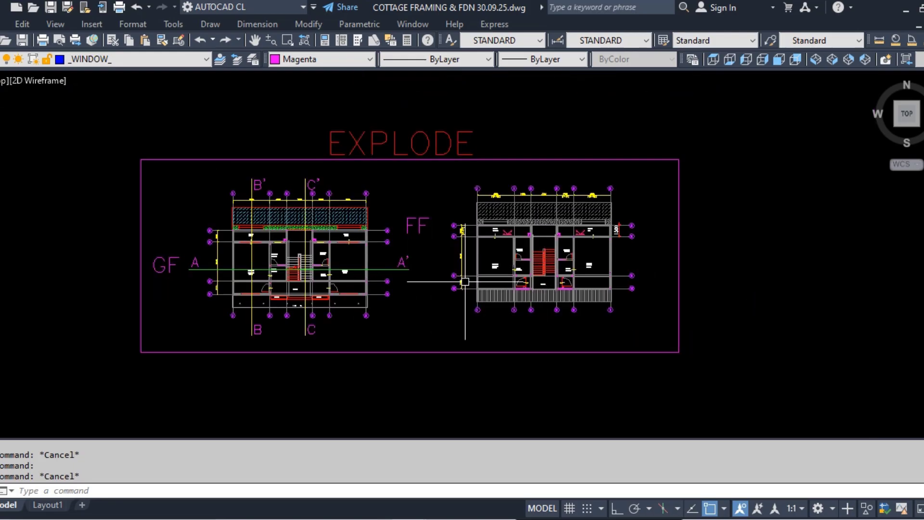
{"action": "scroll", "coordinate": [200, 289], "scroll_direction": "up", "scroll_amount": 2}
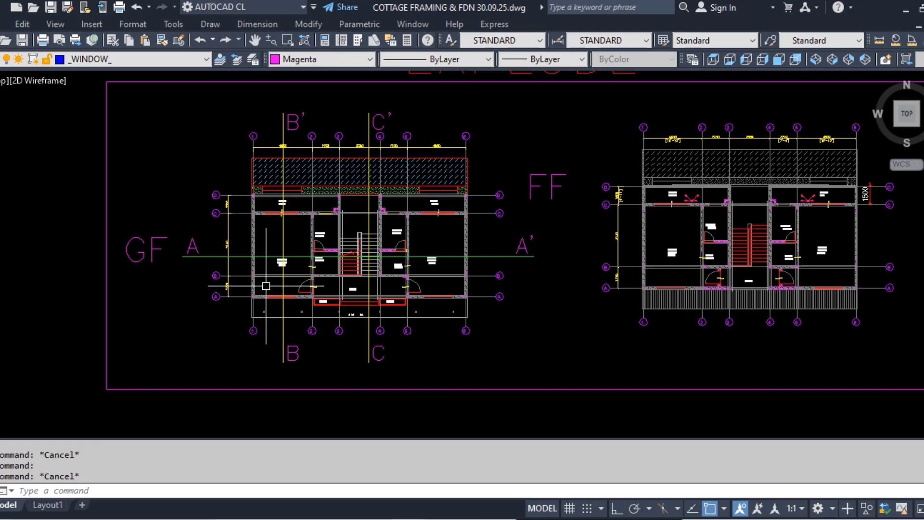
Step: Inspect the object properties of the whole ground floor plan to check its object type
{"action": "left_click", "coordinate": [340, 226]}
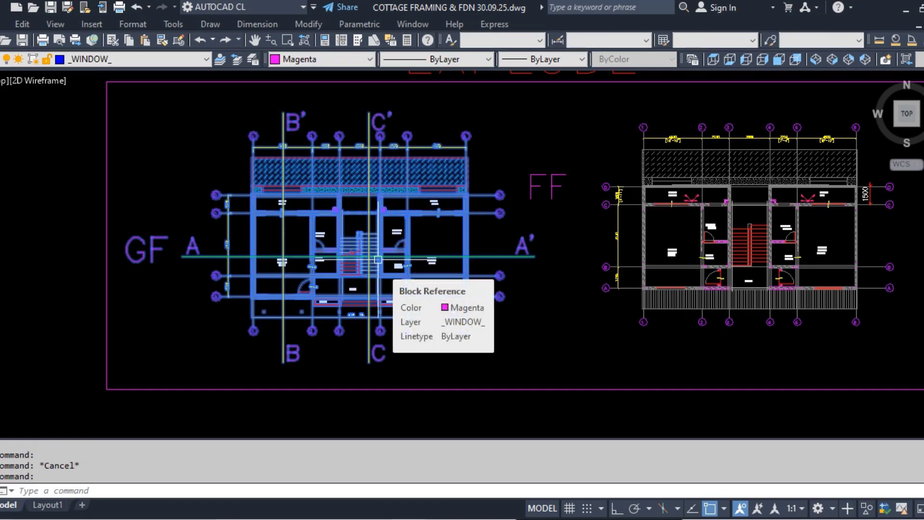
{"action": "key", "text": "Escape"}
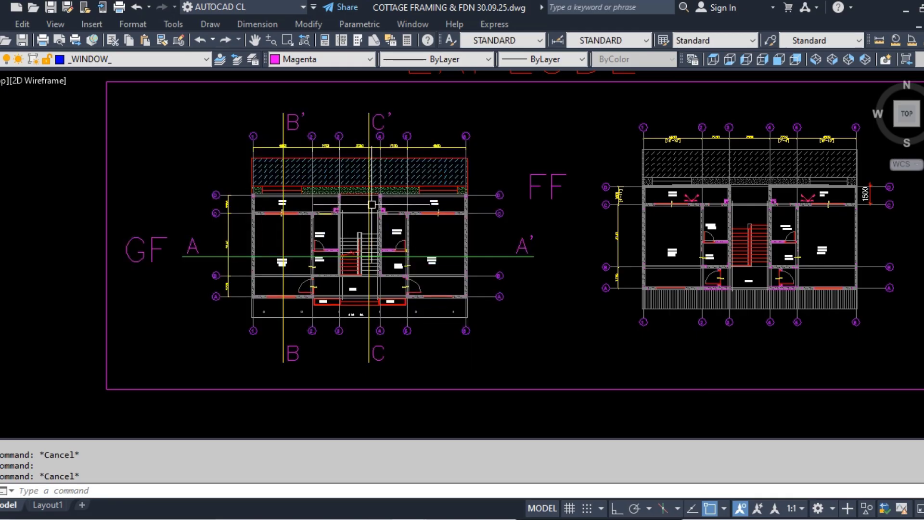
{"action": "type", "text": "Mp"}
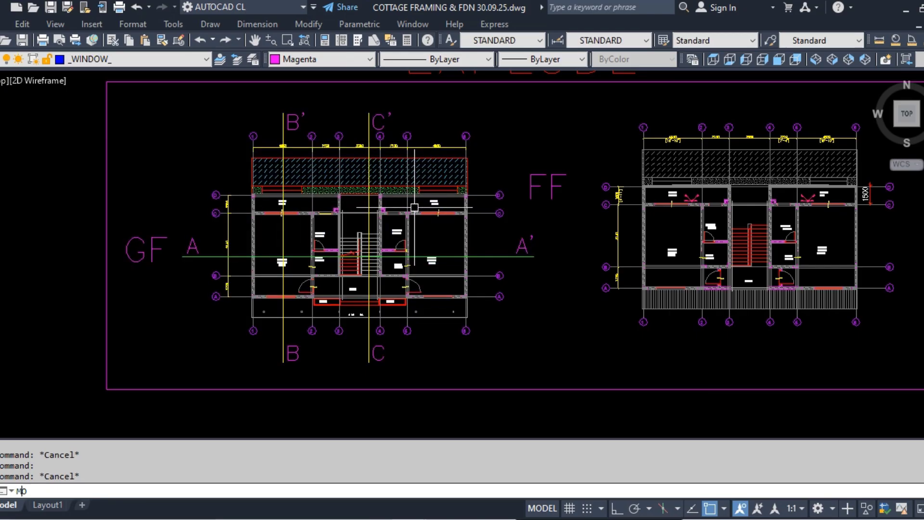
{"action": "key", "text": "Return"}
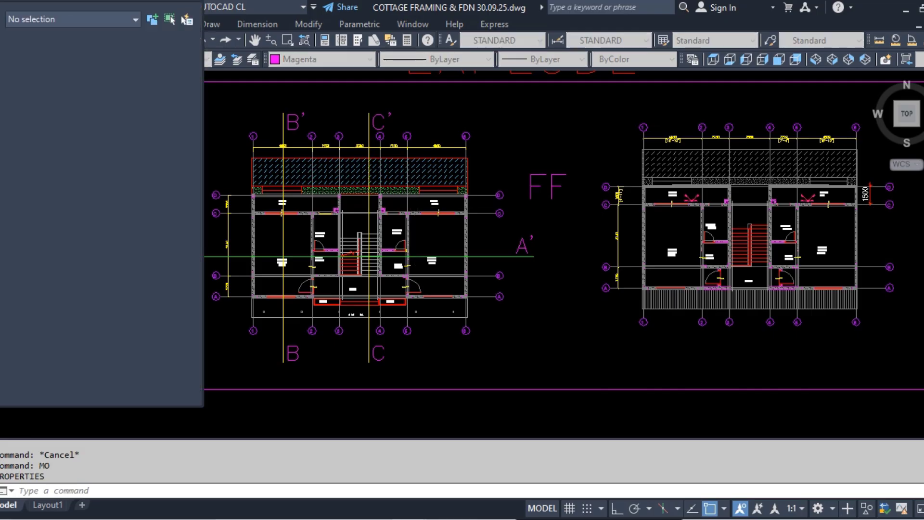
{"action": "left_click", "coordinate": [187, 101]}
{"action": "middle_click_drag", "start_coordinate": [402, 192], "coordinate": [486, 215]}
{"action": "middle_click_drag", "start_coordinate": [390, 240], "coordinate": [440, 244]}
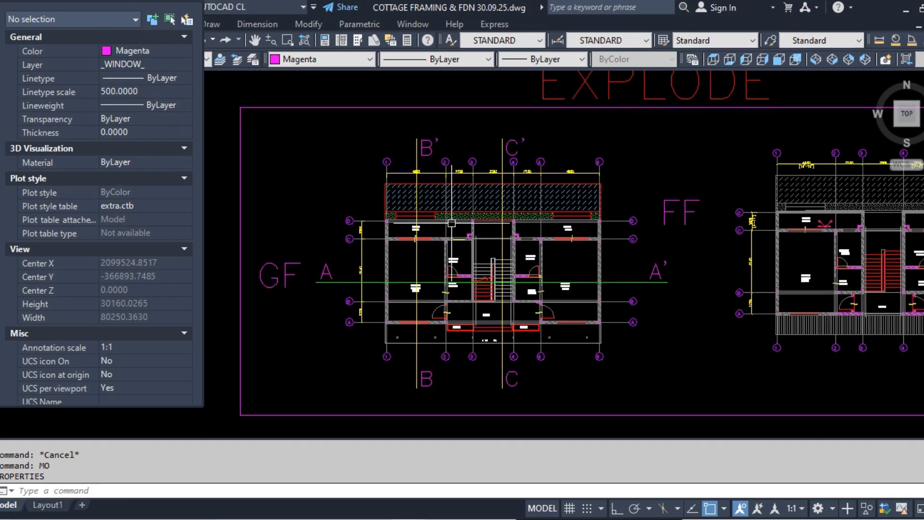
{"action": "left_click", "coordinate": [455, 217]}
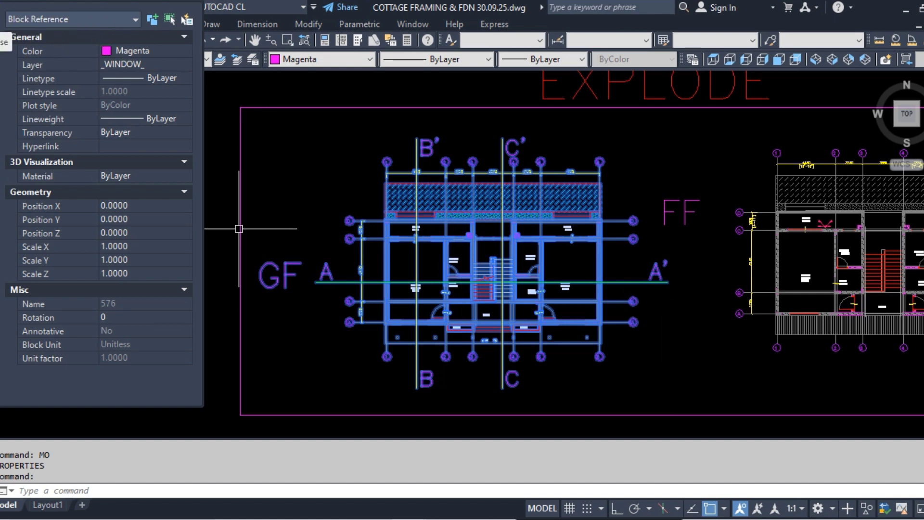
{"action": "left_click", "coordinate": [4, 25]}
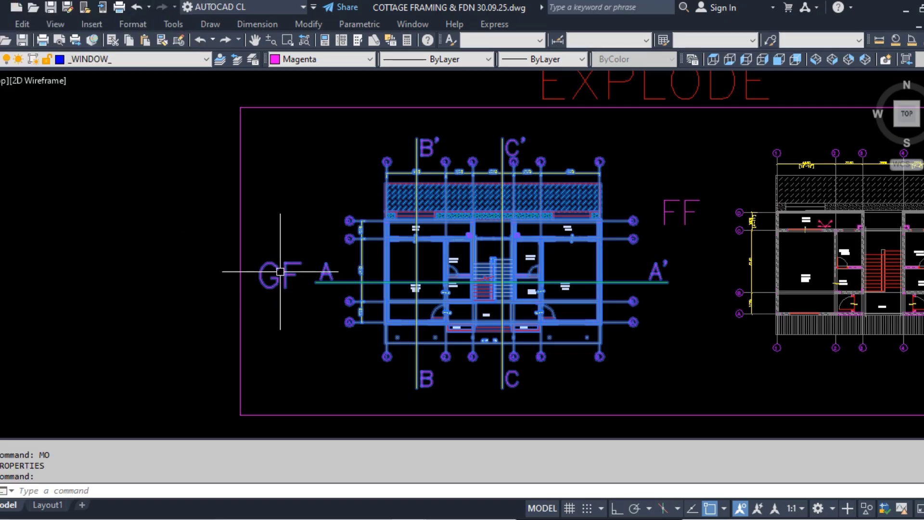
Step: Deselect the ground floor plan and examine its bedroom, dresser and washroom labels, walls, doors and windows up close
{"action": "scroll", "coordinate": [131, 210], "scroll_direction": "down", "scroll_amount": 2}
{"action": "scroll", "coordinate": [493, 217], "scroll_direction": "up", "scroll_amount": 2}
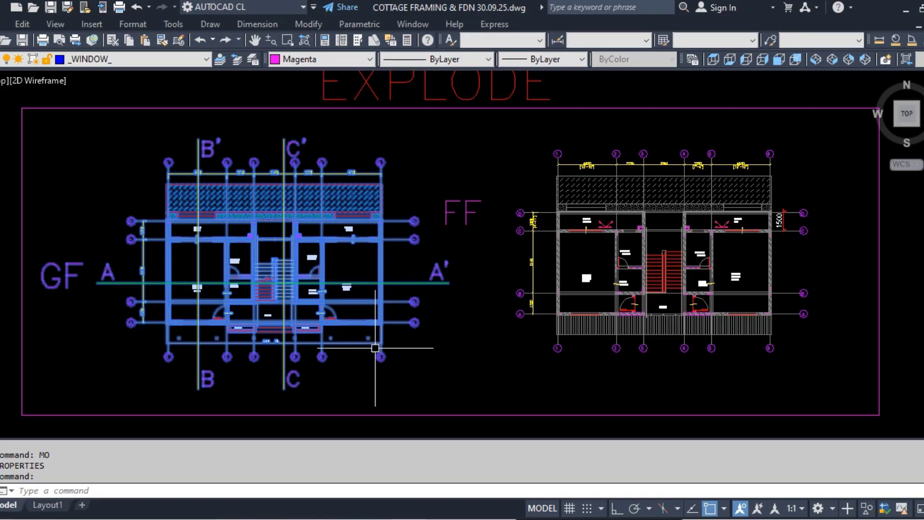
{"action": "middle_click_drag", "start_coordinate": [259, 340], "coordinate": [331, 347]}
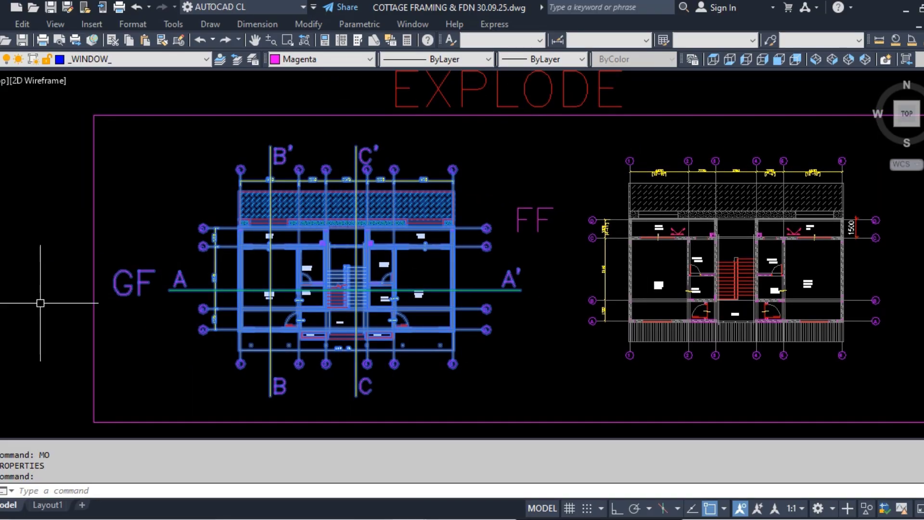
{"action": "scroll", "coordinate": [237, 300], "scroll_direction": "up", "scroll_amount": 2}
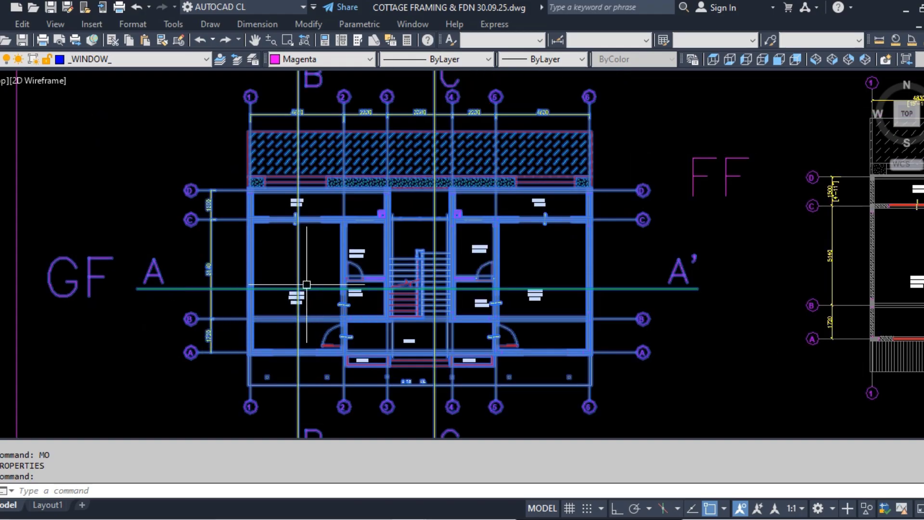
{"action": "key", "text": "Escape"}
{"action": "scroll", "coordinate": [343, 290], "scroll_direction": "up", "scroll_amount": 2}
{"action": "scroll", "coordinate": [344, 291], "scroll_direction": "up", "scroll_amount": 2}
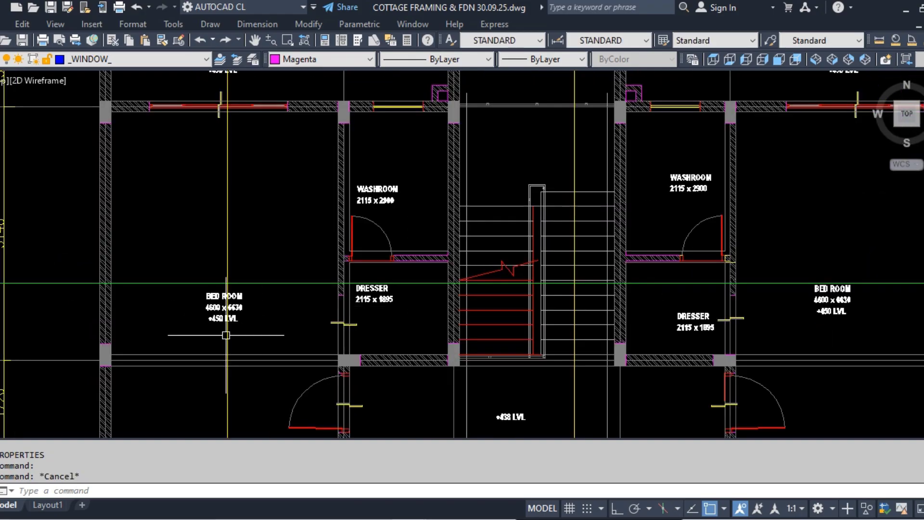
{"action": "scroll", "coordinate": [227, 335], "scroll_direction": "up", "scroll_amount": 2}
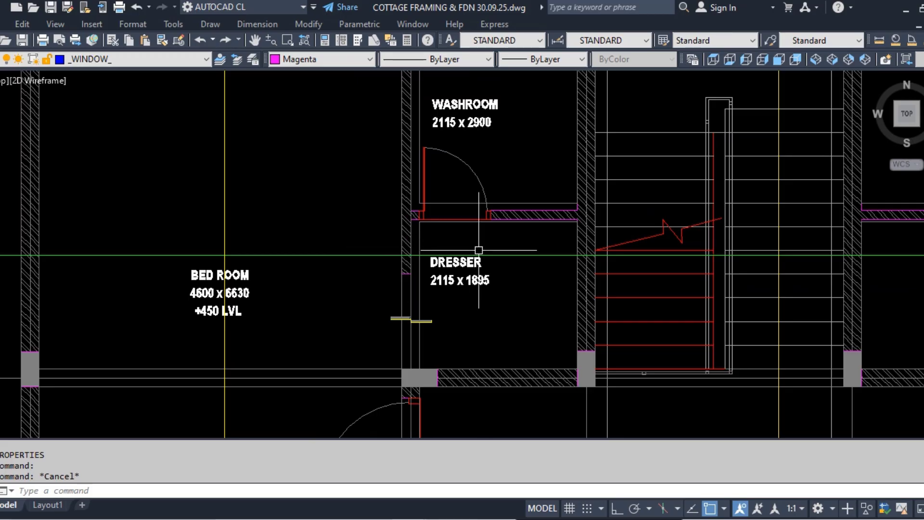
{"action": "scroll", "coordinate": [479, 250], "scroll_direction": "down", "scroll_amount": 7}
{"action": "scroll", "coordinate": [524, 268], "scroll_direction": "up", "scroll_amount": 7}
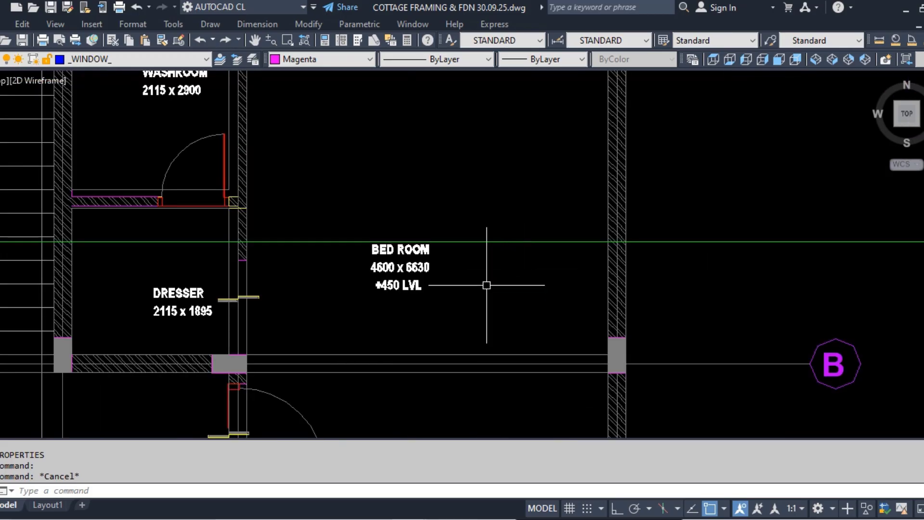
{"action": "middle_click_drag", "start_coordinate": [273, 184], "coordinate": [307, 323]}
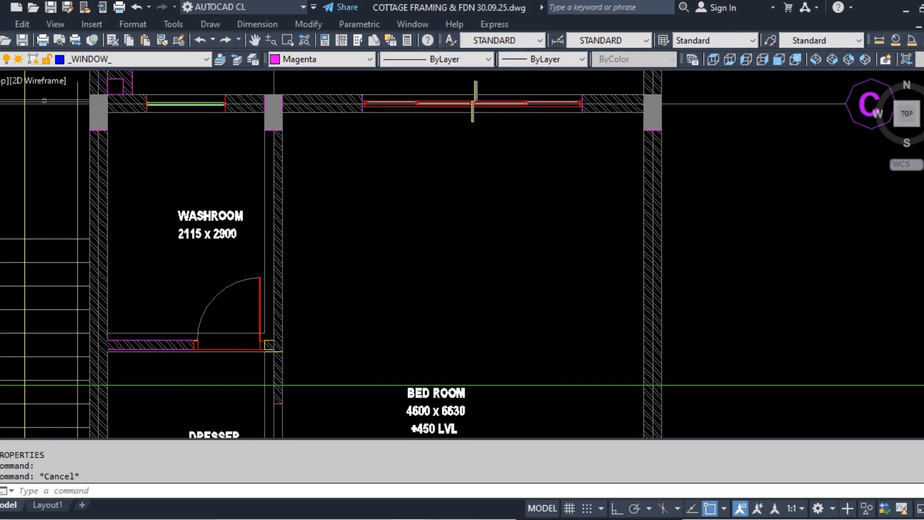
{"action": "scroll", "coordinate": [536, 231], "scroll_direction": "down", "scroll_amount": 4}
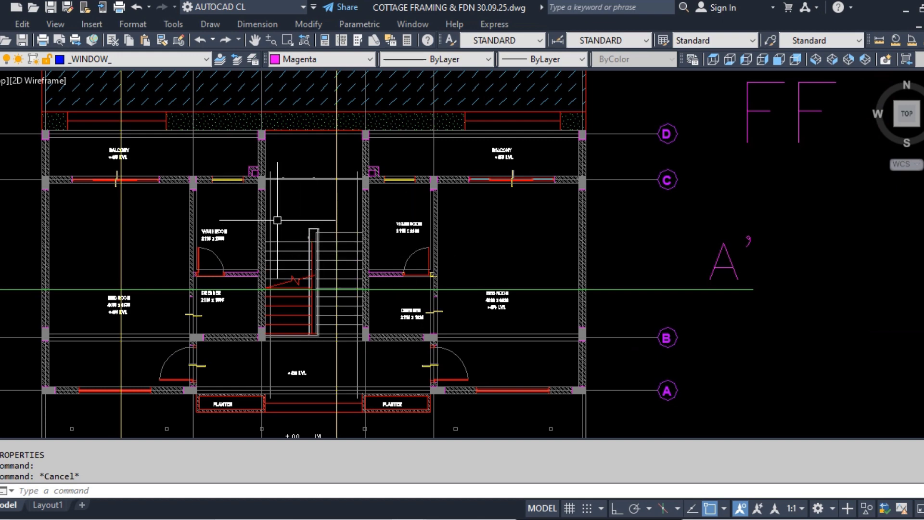
{"action": "scroll", "coordinate": [289, 203], "scroll_direction": "down", "scroll_amount": 4}
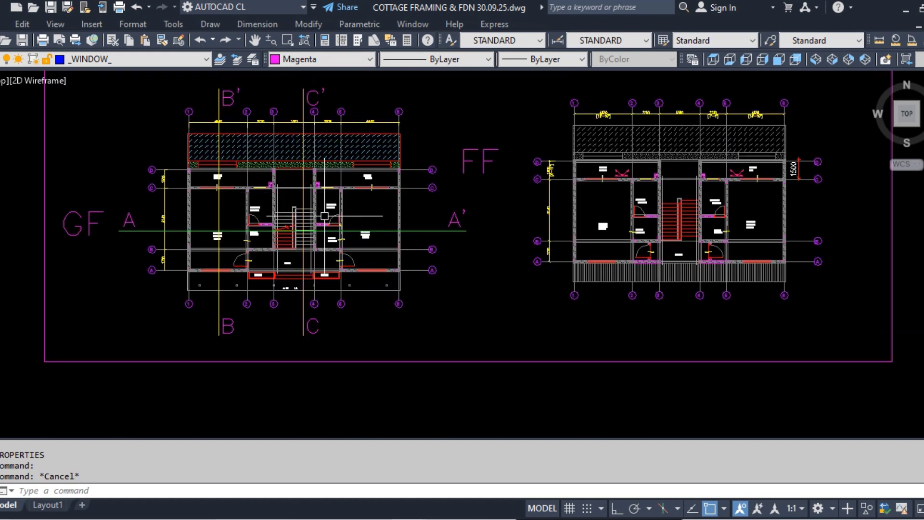
{"action": "middle_click_drag", "start_coordinate": [271, 214], "coordinate": [282, 261]}
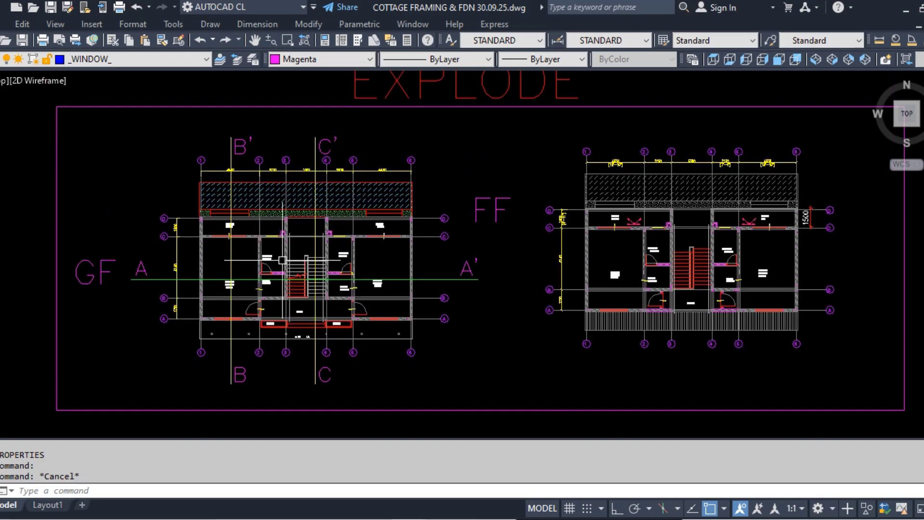
Step: Review the ground floor and first floor plans under the EXPLODE title, and check the ground floor's object type at its grid bubble
{"action": "mouse_move", "coordinate": [282, 260]}
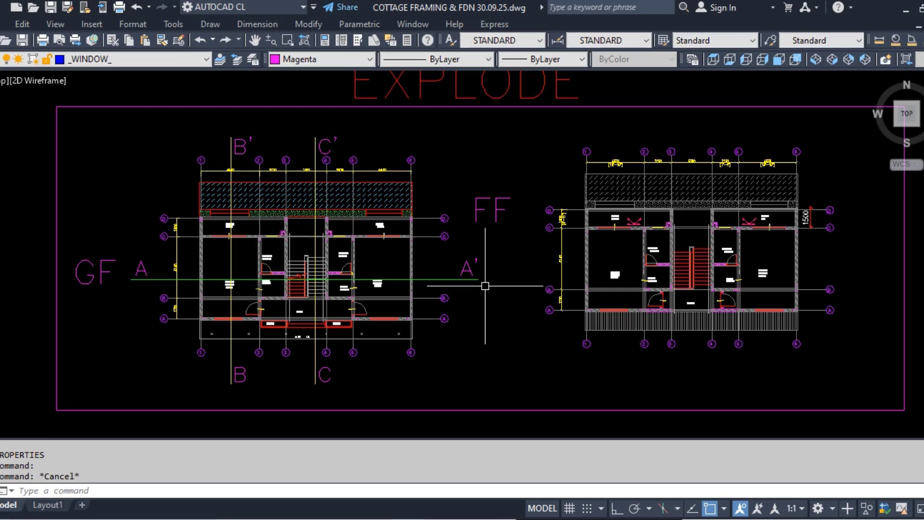
{"action": "middle_click_drag", "start_coordinate": [262, 236], "coordinate": [314, 236]}
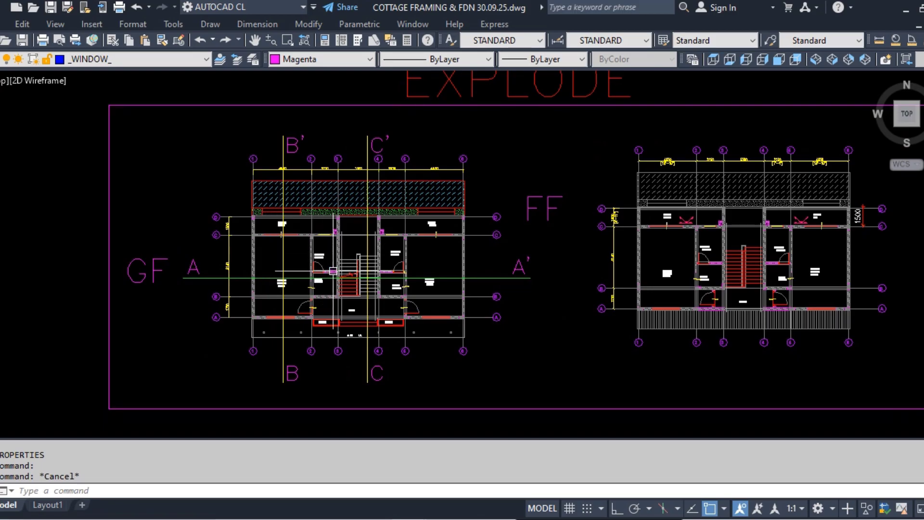
{"action": "middle_click_drag", "start_coordinate": [351, 205], "coordinate": [361, 248]}
{"action": "middle_click_drag", "start_coordinate": [420, 242], "coordinate": [364, 203]}
{"action": "middle_click_drag", "start_coordinate": [432, 185], "coordinate": [426, 222]}
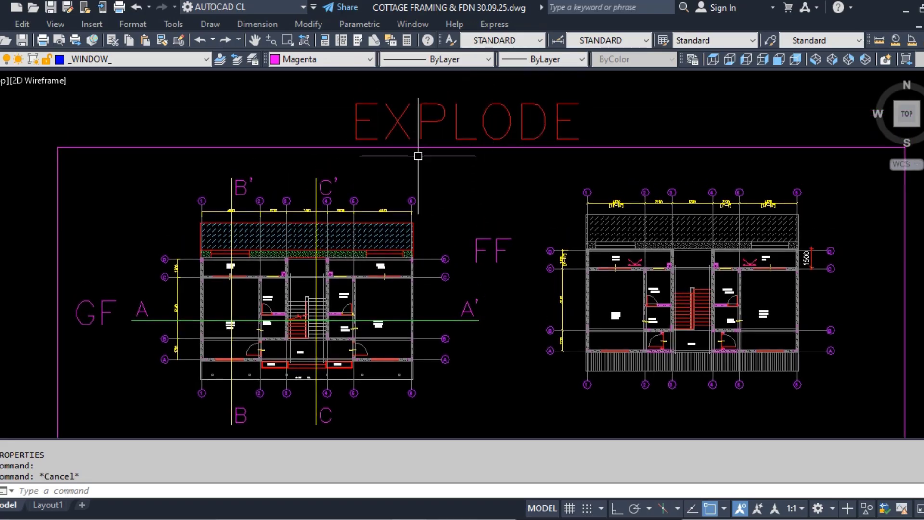
{"action": "scroll", "coordinate": [284, 118], "scroll_direction": "down", "scroll_amount": 2}
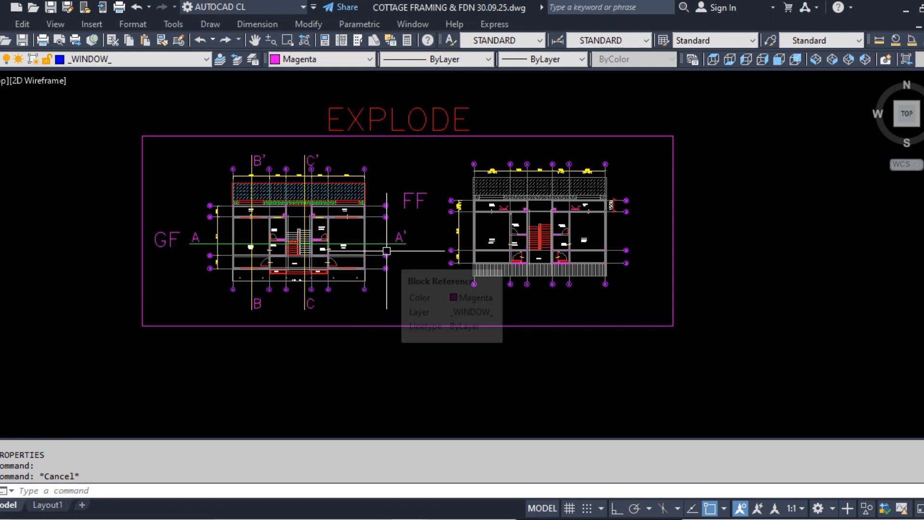
{"action": "mouse_move", "coordinate": [387, 250]}
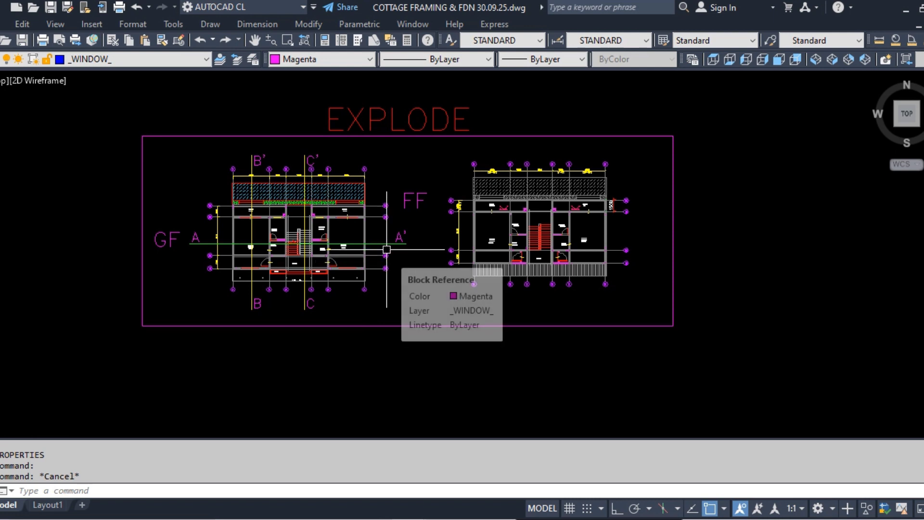
{"action": "middle_click_drag", "start_coordinate": [289, 226], "coordinate": [339, 205]}
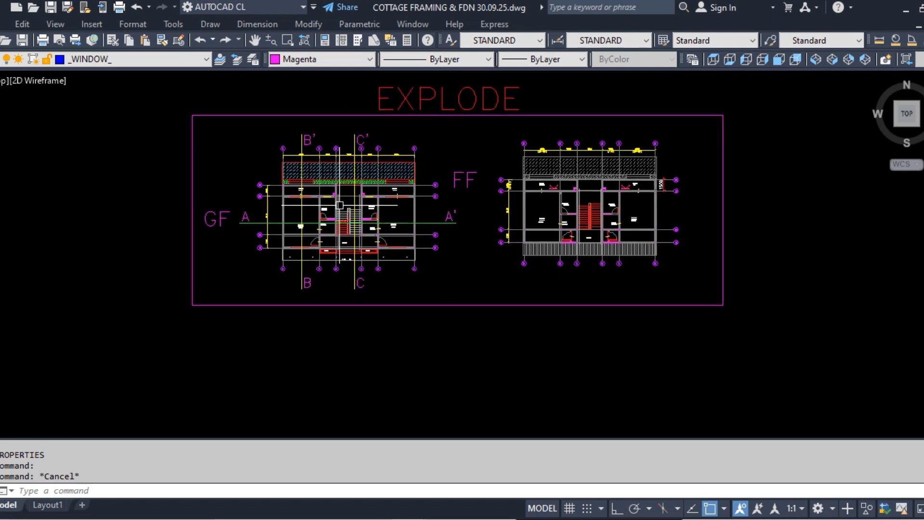
Step: Examine the ground floor plan's grid, balcony and washroom area up close, leaving nothing selected
{"action": "scroll", "coordinate": [278, 166], "scroll_direction": "up", "scroll_amount": 4}
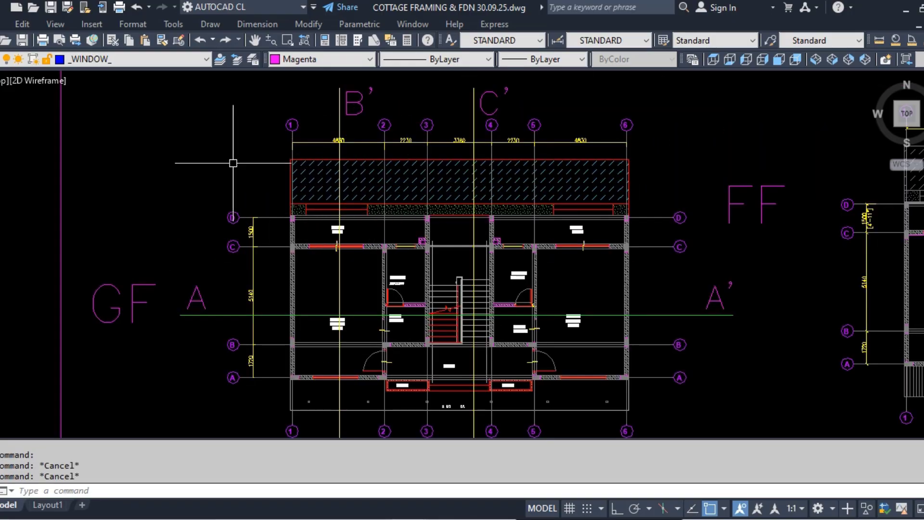
{"action": "scroll", "coordinate": [233, 163], "scroll_direction": "down", "scroll_amount": 5}
{"action": "scroll", "coordinate": [262, 185], "scroll_direction": "up", "scroll_amount": 5}
{"action": "scroll", "coordinate": [177, 172], "scroll_direction": "down", "scroll_amount": 2}
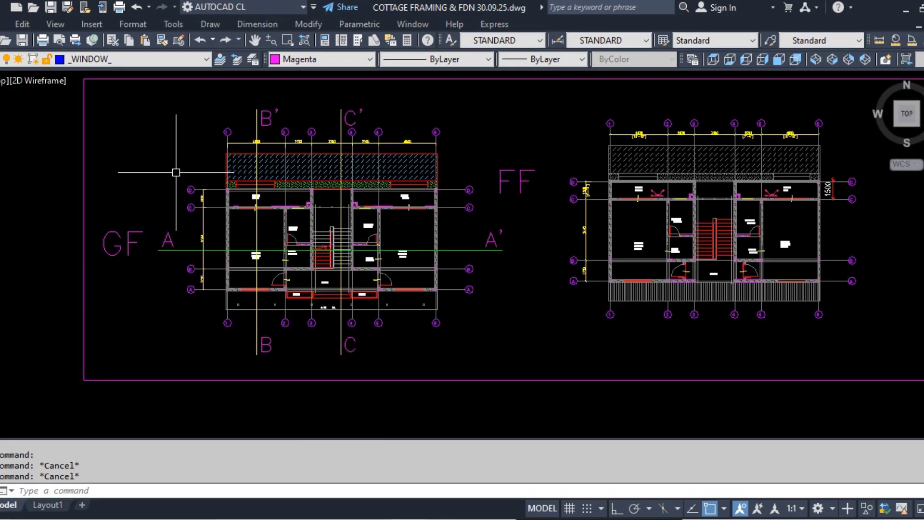
{"action": "scroll", "coordinate": [281, 195], "scroll_direction": "up", "scroll_amount": 4}
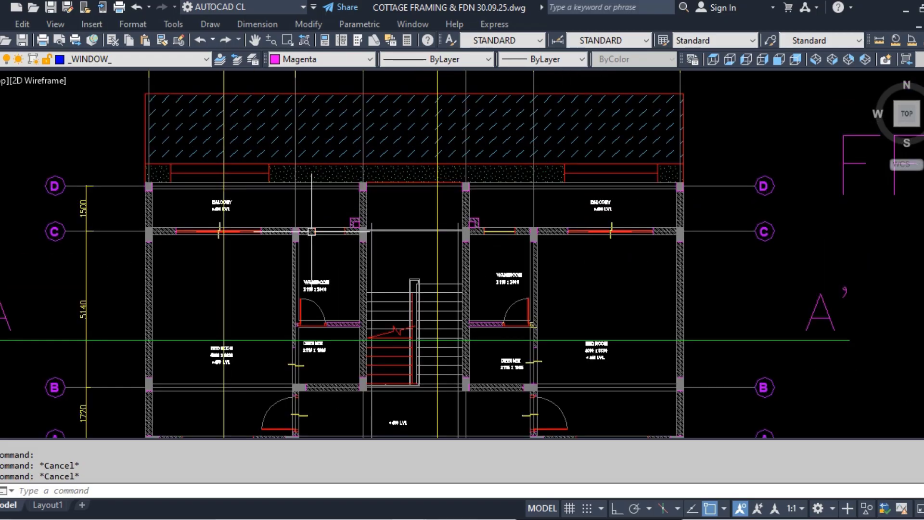
{"action": "left_click", "coordinate": [216, 213]}
{"action": "key", "text": "Escape"}
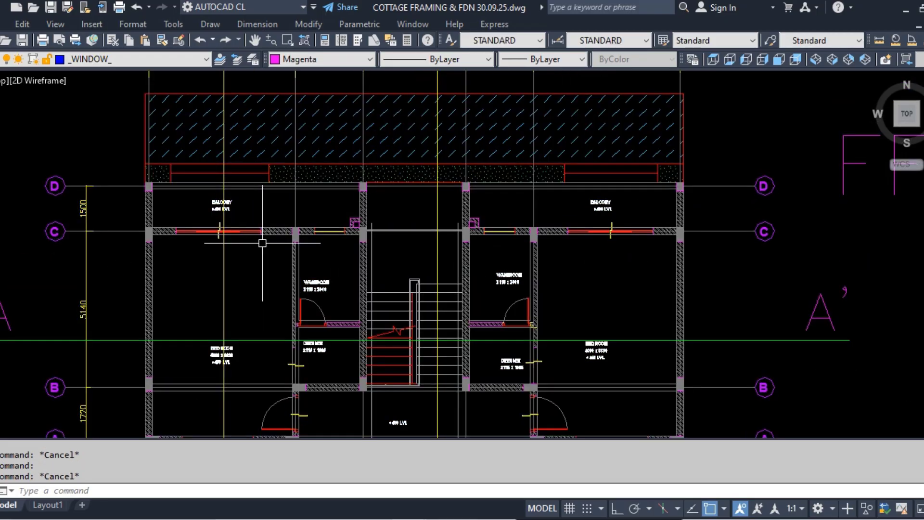
Step: Explode the whole ground floor plan block into its component objects
{"action": "scroll", "coordinate": [235, 154], "scroll_direction": "down", "scroll_amount": 4}
{"action": "middle_click_drag", "start_coordinate": [237, 210], "coordinate": [291, 228]}
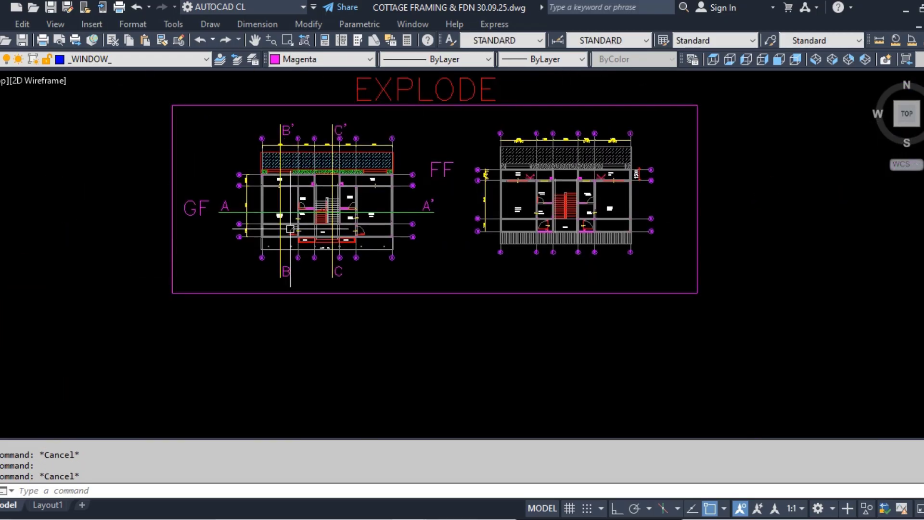
{"action": "type", "text": "X"}
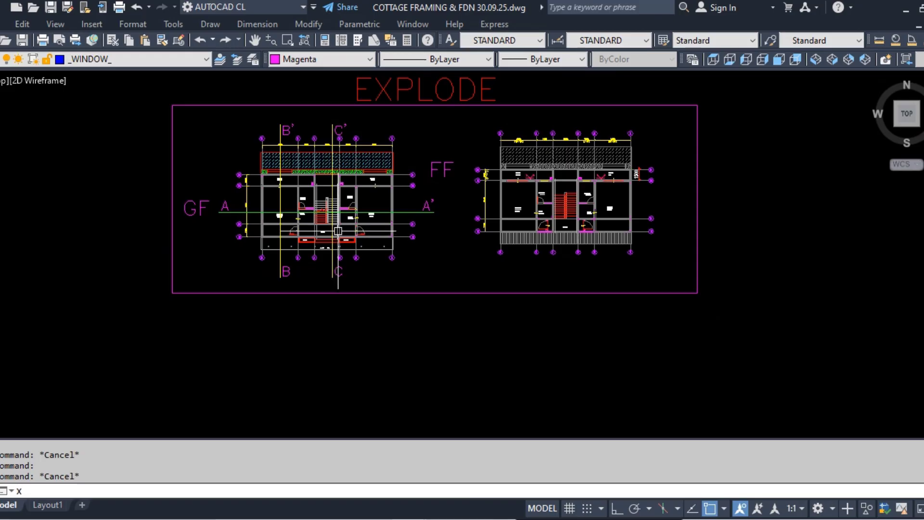
{"action": "key", "text": "Return"}
{"action": "scroll", "coordinate": [430, 244], "scroll_direction": "up", "scroll_amount": 4}
{"action": "left_click", "coordinate": [440, 324]}
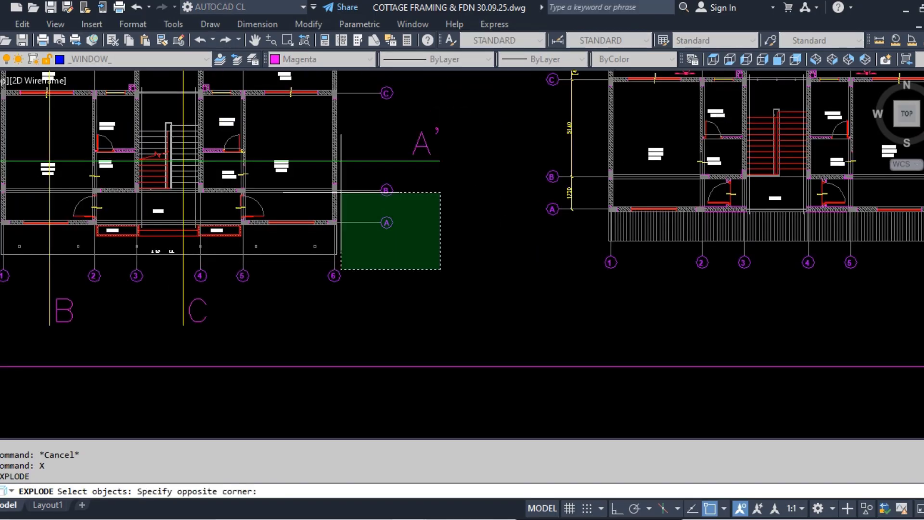
{"action": "left_click", "coordinate": [340, 194]}
{"action": "middle_click_drag", "start_coordinate": [412, 259], "coordinate": [497, 345]}
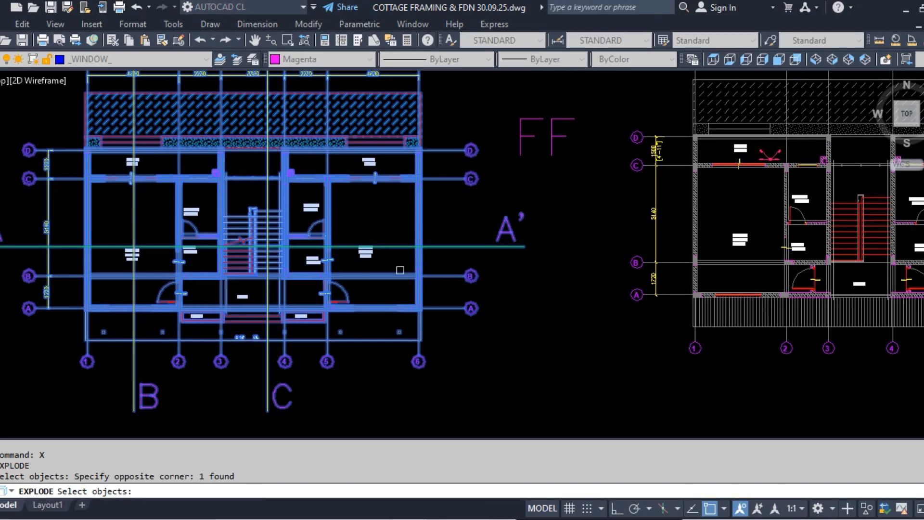
{"action": "key", "text": "Return"}
{"action": "middle_click_drag", "start_coordinate": [326, 231], "coordinate": [450, 277]}
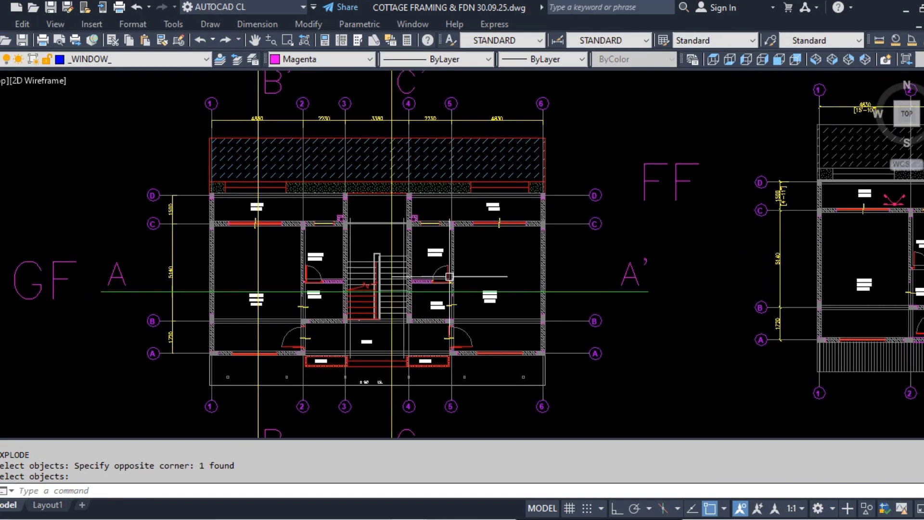
Step: Select grid line D of the exploded ground floor plan to check which elements are still grouped, and deselect it
{"action": "mouse_move", "coordinate": [250, 220]}
{"action": "middle_mouse_down"}
{"action": "mouse_move", "coordinate": [309, 180]}
{"action": "mouse_move", "coordinate": [293, 231]}
{"action": "middle_mouse_up"}
{"action": "scroll", "coordinate": [285, 200], "scroll_direction": "up", "scroll_amount": 2}
{"action": "scroll", "coordinate": [260, 198], "scroll_direction": "up", "scroll_amount": 4}
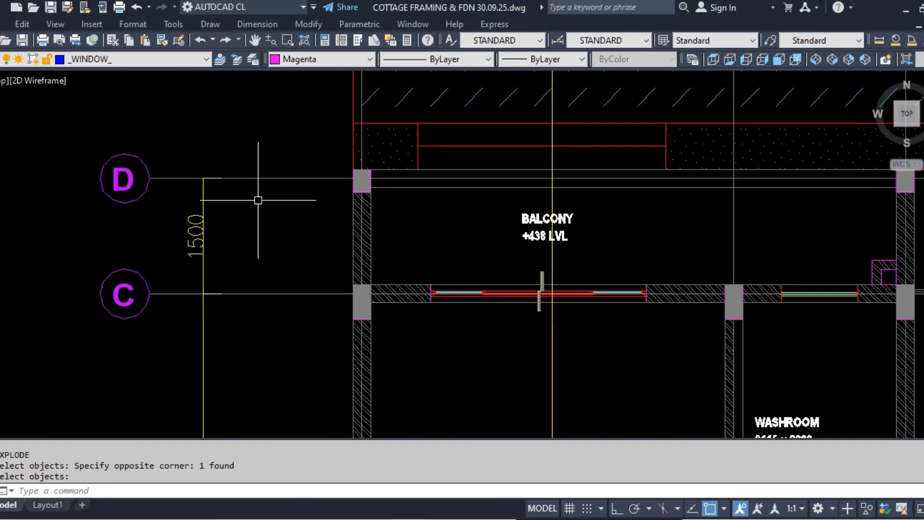
{"action": "scroll", "coordinate": [279, 207], "scroll_direction": "down", "scroll_amount": 4}
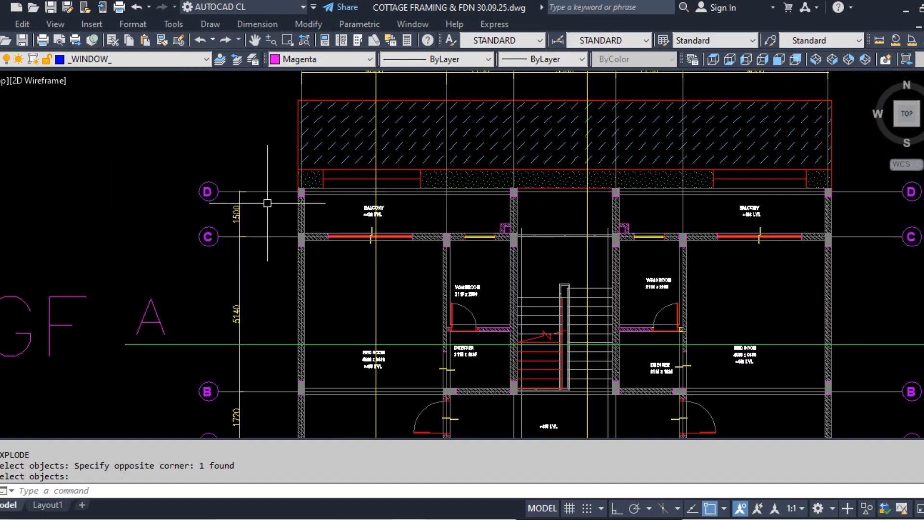
{"action": "left_click", "coordinate": [268, 193]}
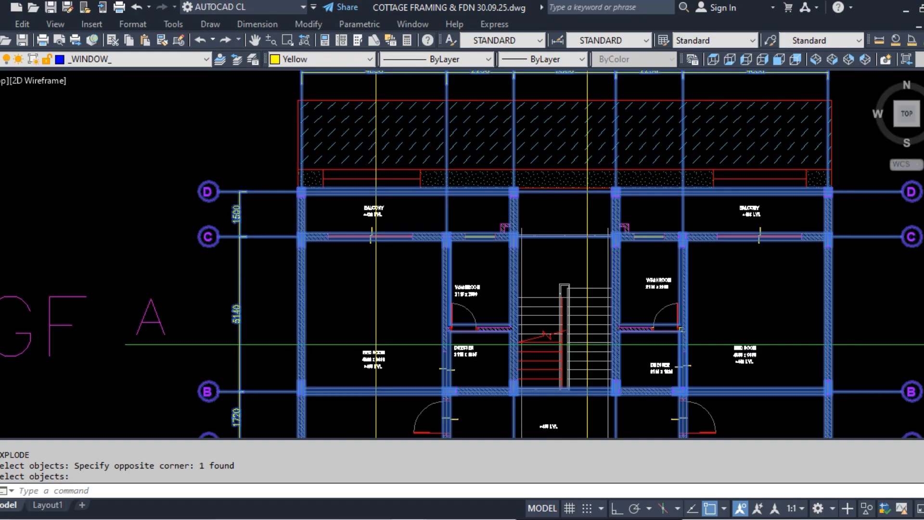
{"action": "key", "text": "Return"}
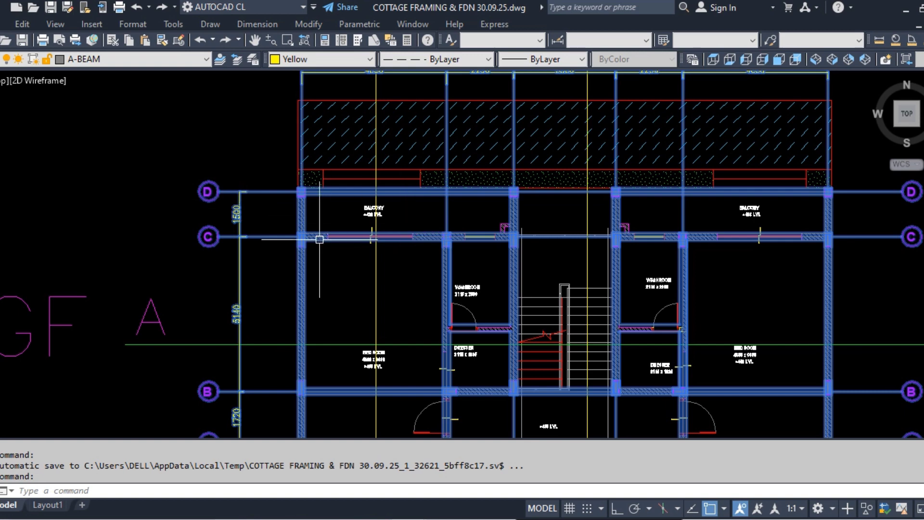
{"action": "key", "text": "Escape"}
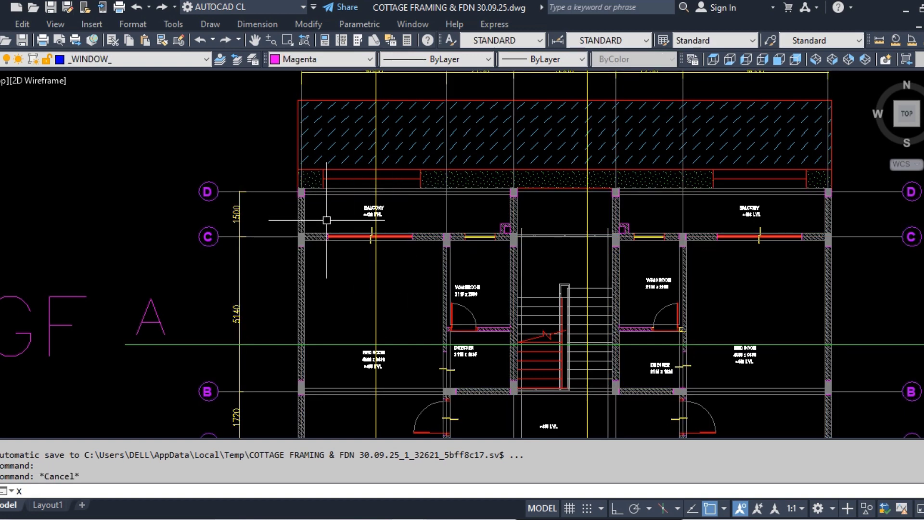
Step: Explode the ground floor plan's nested blocks containing the walls, grid lines and dimensions
{"action": "type", "text": "X"}
{"action": "key", "text": "Return"}
{"action": "scroll", "coordinate": [236, 178], "scroll_direction": "down", "scroll_amount": 2}
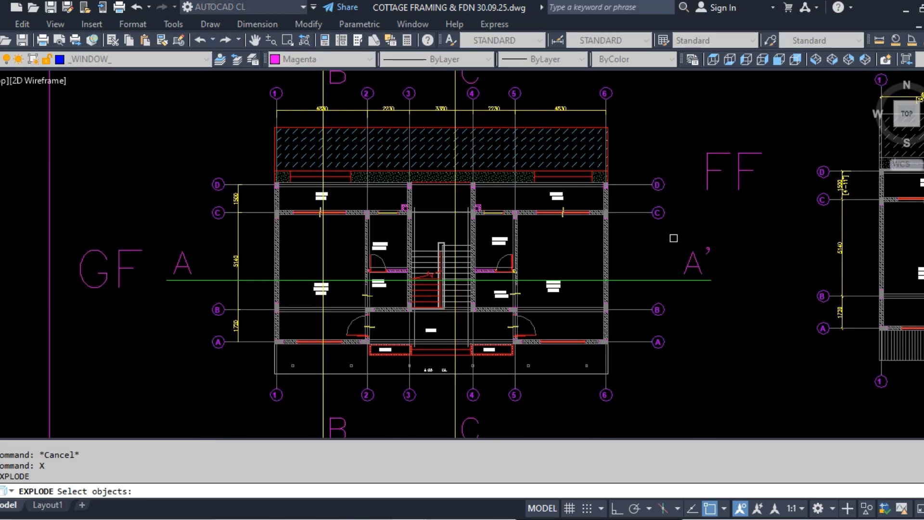
{"action": "left_click", "coordinate": [650, 252]}
{"action": "left_click", "coordinate": [565, 259]}
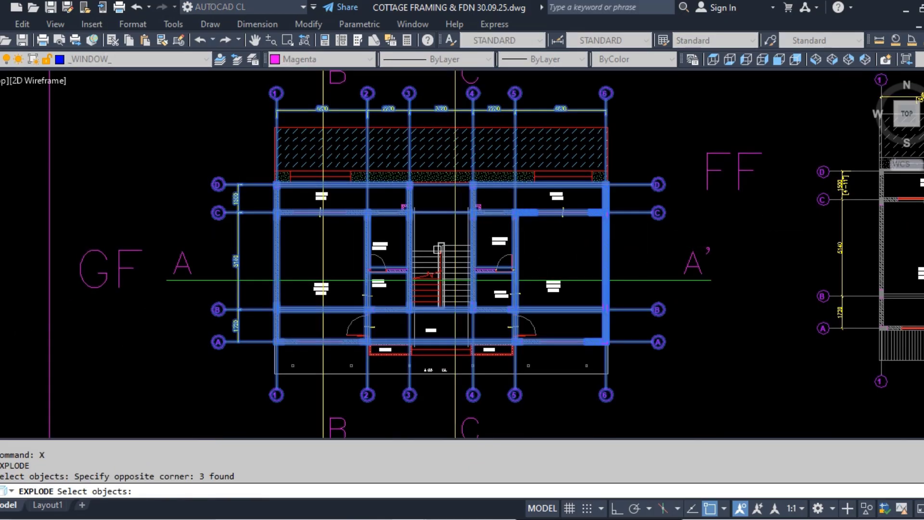
{"action": "key", "text": "Return"}
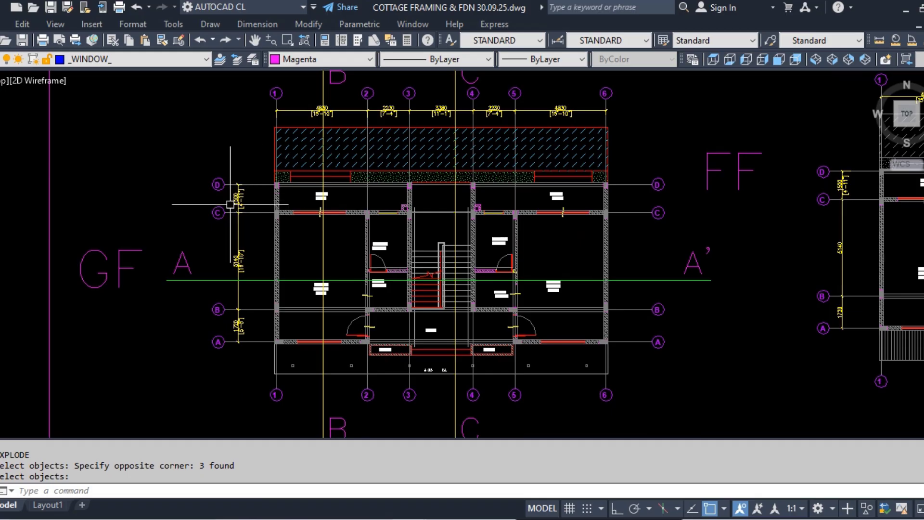
Step: Select grid line D and its neighbouring dimensions on the ground floor to check that they are separate objects, and clear the selection
{"action": "scroll", "coordinate": [236, 211], "scroll_direction": "up", "scroll_amount": 4}
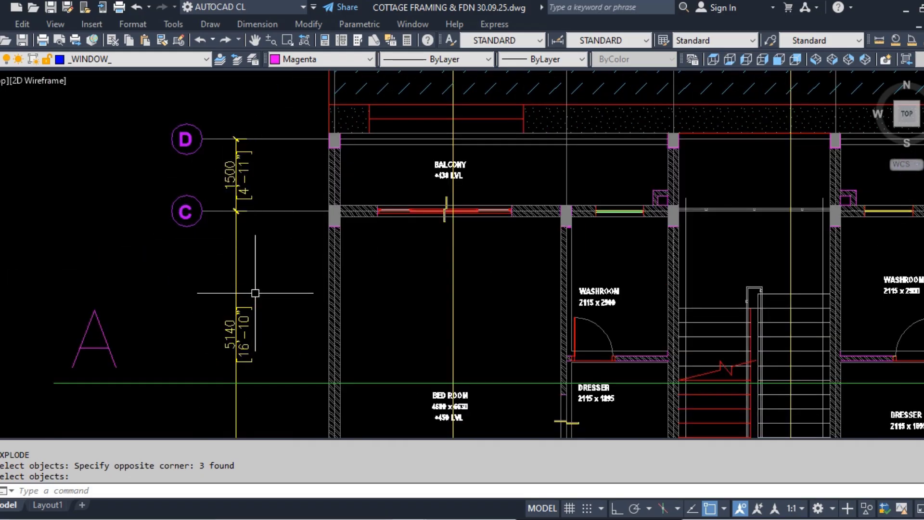
{"action": "left_click", "coordinate": [264, 270]}
{"action": "left_click", "coordinate": [174, 274]}
{"action": "key", "text": "Escape"}
{"action": "scroll", "coordinate": [237, 145], "scroll_direction": "up", "scroll_amount": 4}
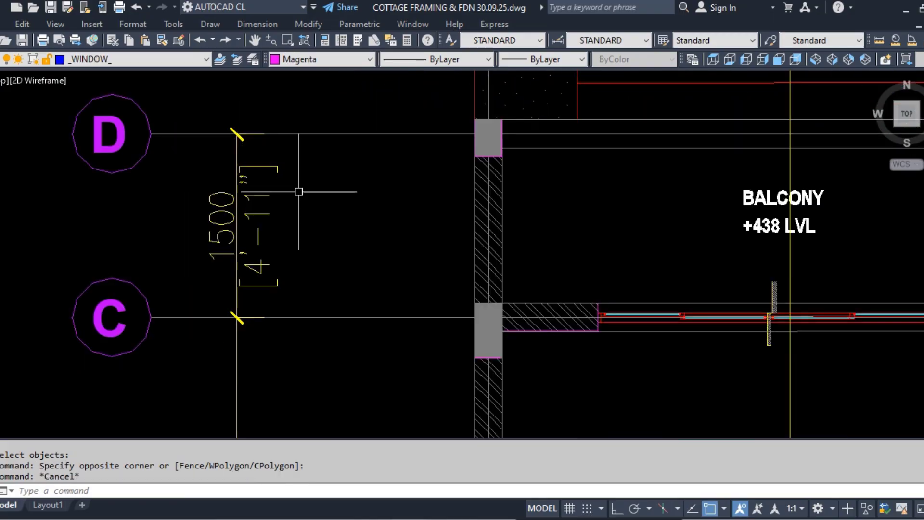
{"action": "left_click", "coordinate": [299, 192]}
{"action": "left_click", "coordinate": [169, 221]}
{"action": "left_click", "coordinate": [330, 127]}
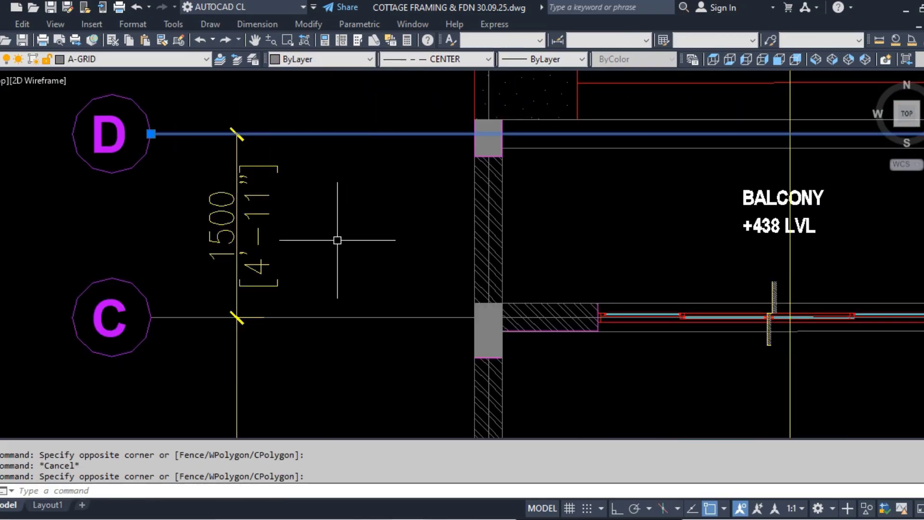
{"action": "left_click", "coordinate": [348, 225]}
{"action": "left_click", "coordinate": [312, 373]}
{"action": "key", "text": "Escape"}
{"action": "scroll", "coordinate": [106, 221], "scroll_direction": "down", "scroll_amount": 5}
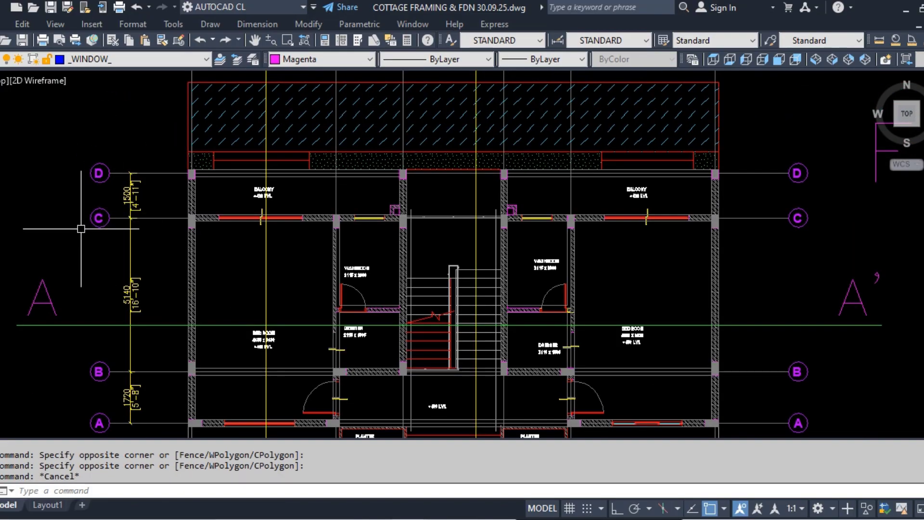
Step: Select the first floor plan by its walls to check whether it is still a single object, and deselect it
{"action": "scroll", "coordinate": [105, 263], "scroll_direction": "down", "scroll_amount": 3}
{"action": "scroll", "coordinate": [301, 302], "scroll_direction": "up", "scroll_amount": 4}
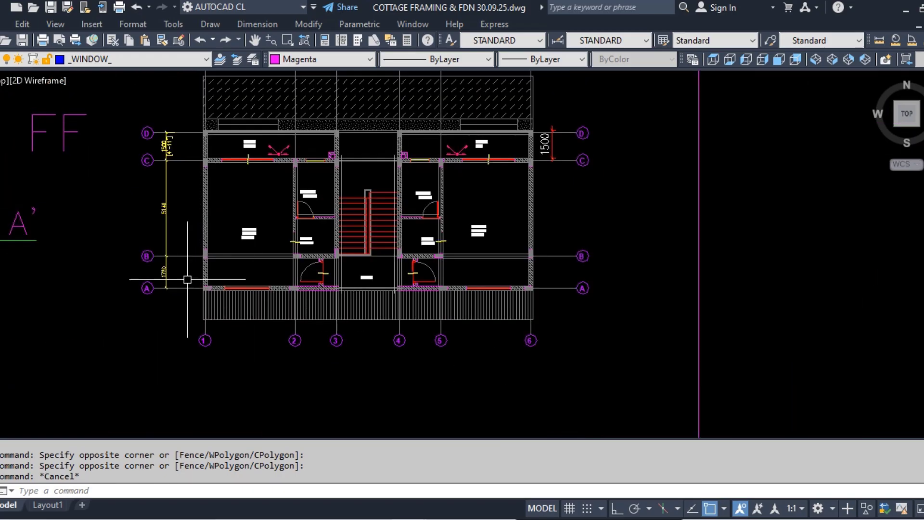
{"action": "middle_click_drag", "start_coordinate": [186, 255], "coordinate": [344, 334]}
{"action": "scroll", "coordinate": [389, 304], "scroll_direction": "up", "scroll_amount": 2}
{"action": "left_click", "coordinate": [399, 284]}
{"action": "left_click", "coordinate": [330, 316]}
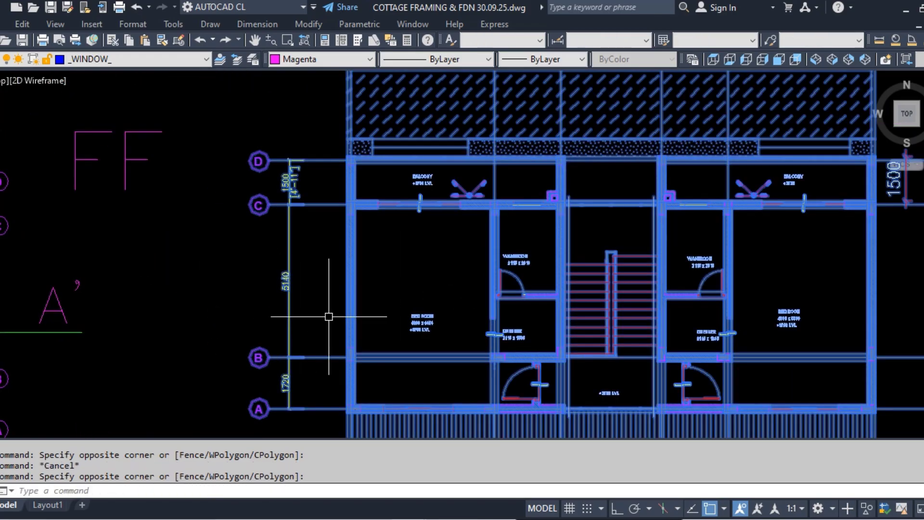
{"action": "key", "text": "Escape"}
{"action": "left_click", "coordinate": [371, 252]}
{"action": "left_click", "coordinate": [325, 293]}
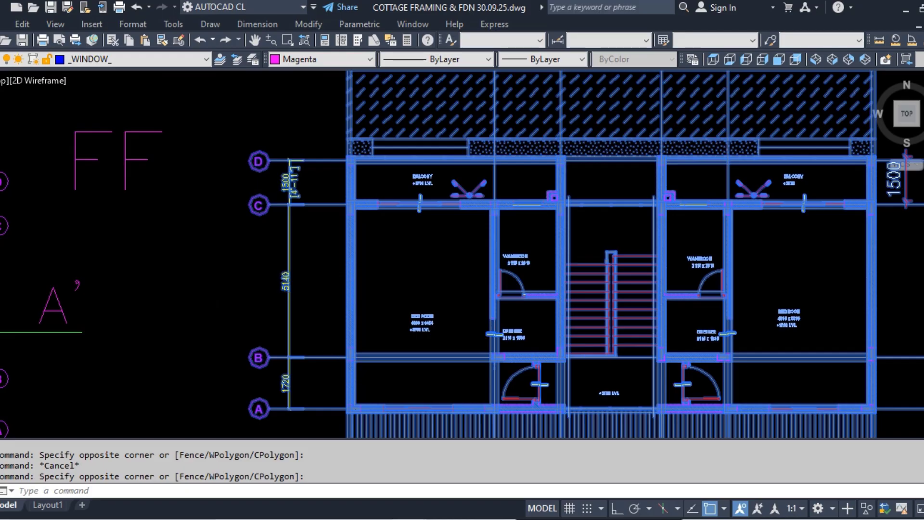
{"action": "key", "text": "Escape"}
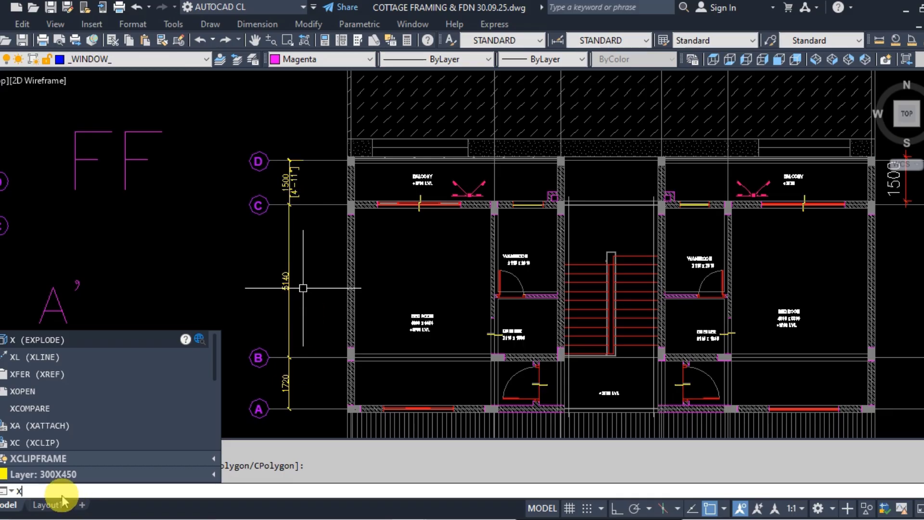
{"action": "type", "text": "C"}
{"action": "key", "text": "Return"}
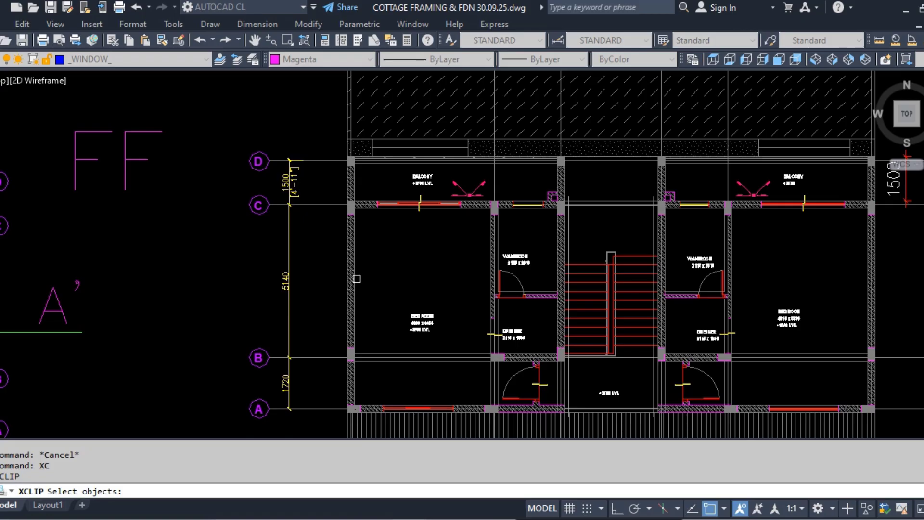
{"action": "left_click", "coordinate": [345, 280]}
{"action": "left_click", "coordinate": [286, 313]}
{"action": "key", "text": "Escape"}
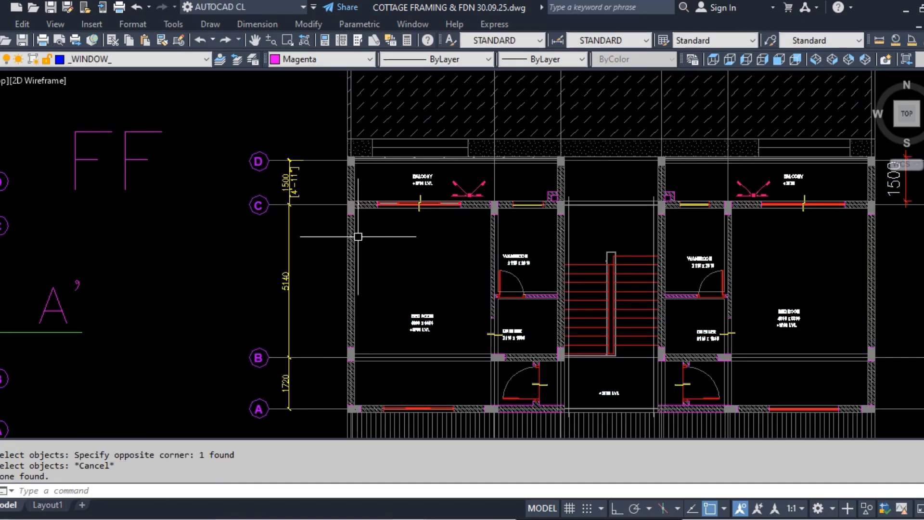
{"action": "key", "text": "Escape"}
Step: Explode the first floor plan block with its walls, grid lines, dimensions and room labels
{"action": "type", "text": "X"}
{"action": "key", "text": "Return"}
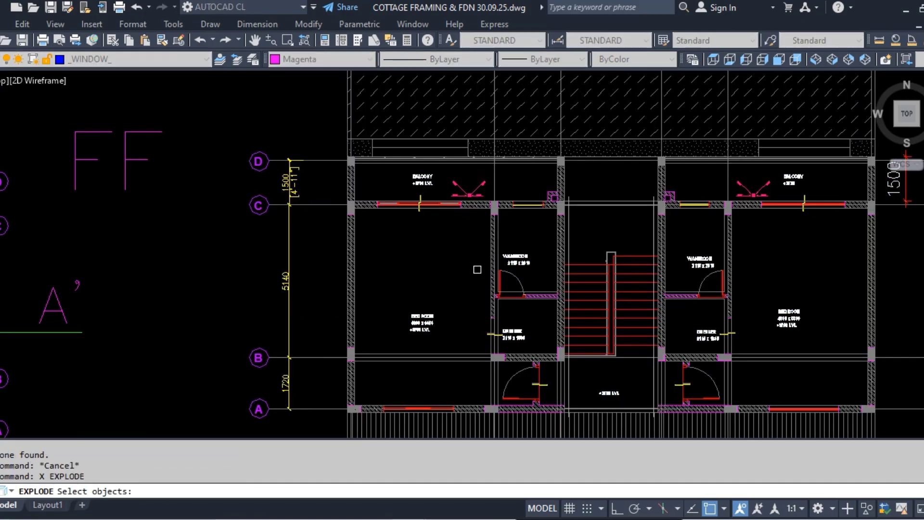
{"action": "left_click", "coordinate": [366, 289]}
{"action": "left_click", "coordinate": [304, 300]}
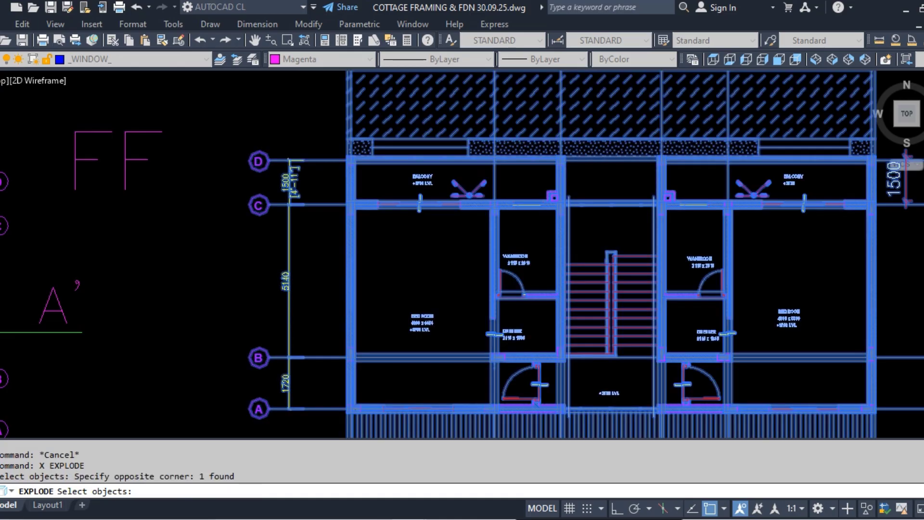
{"action": "key", "text": "Return"}
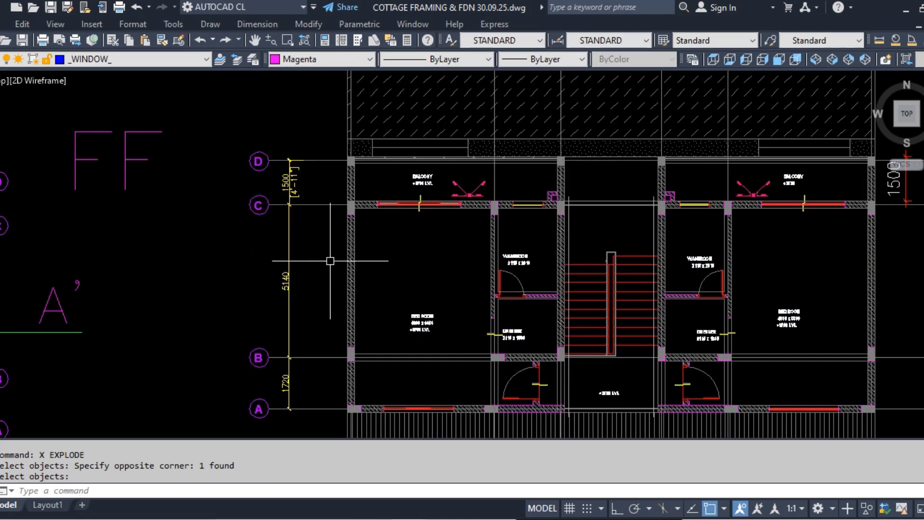
Step: Select the first floor's outer wall along grid 1, its adjacent dimension and grid line C to check that they are separate, and deselect them
{"action": "left_click", "coordinate": [388, 248]}
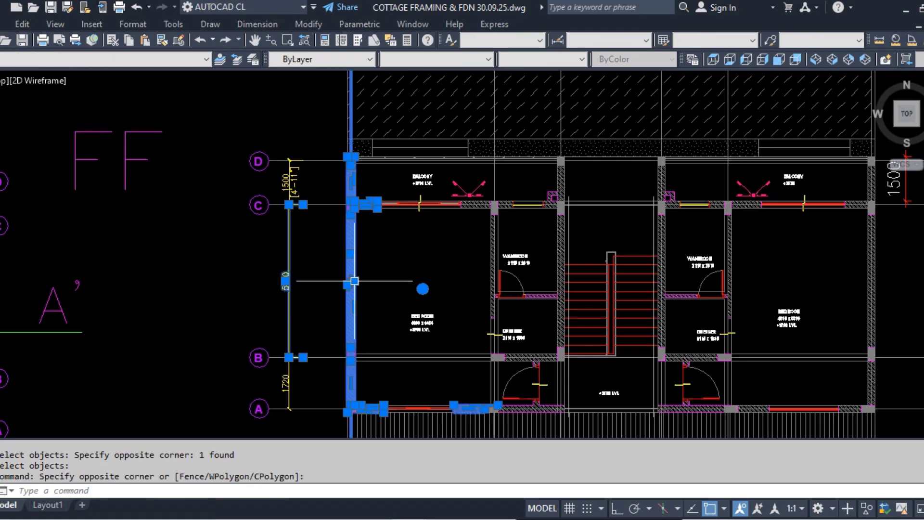
{"action": "key", "text": "Escape"}
{"action": "scroll", "coordinate": [314, 196], "scroll_direction": "up", "scroll_amount": 3}
{"action": "left_click", "coordinate": [328, 265]}
{"action": "left_click", "coordinate": [314, 165]}
{"action": "key", "text": "Escape"}
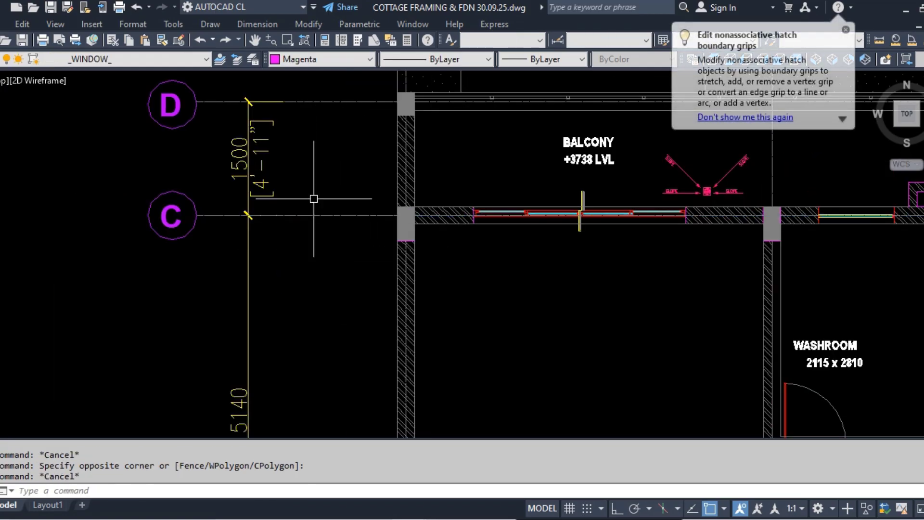
Step: Select grid line D of the first floor plan to check that it is an individual object, and clear the selection
{"action": "middle_click_drag", "start_coordinate": [314, 200], "coordinate": [323, 327]}
{"action": "left_click", "coordinate": [337, 285]}
{"action": "left_click", "coordinate": [320, 189]}
{"action": "key", "text": "Escape"}
{"action": "scroll", "coordinate": [236, 195], "scroll_direction": "down", "scroll_amount": 2}
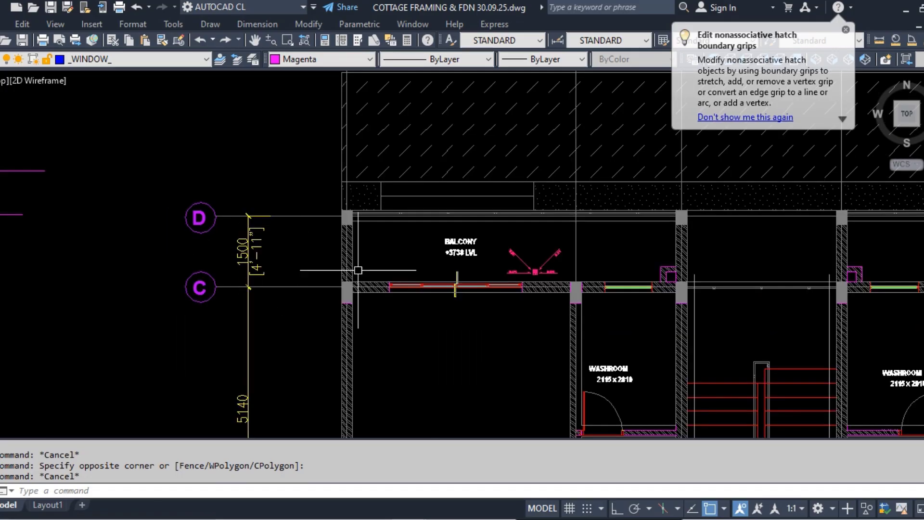
{"action": "middle_click_drag", "start_coordinate": [277, 246], "coordinate": [334, 292]}
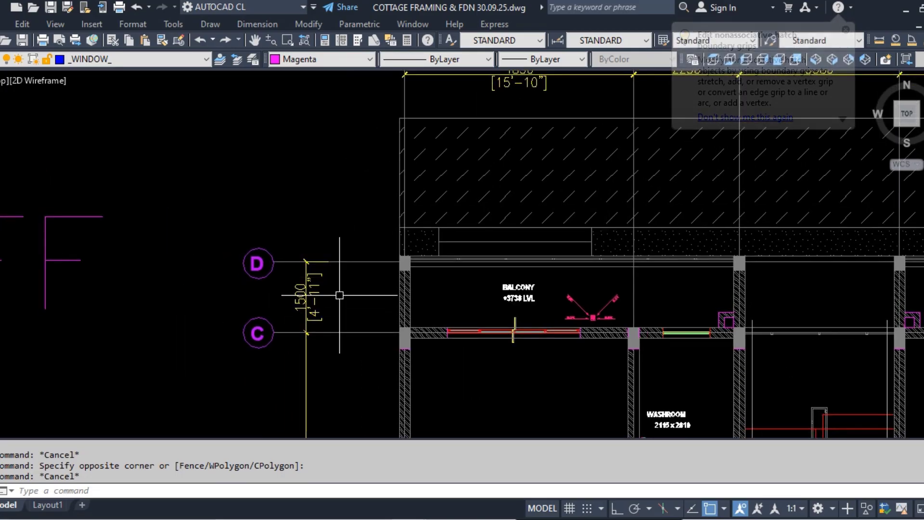
{"action": "type", "text": "m"}
{"action": "key", "text": "space"}
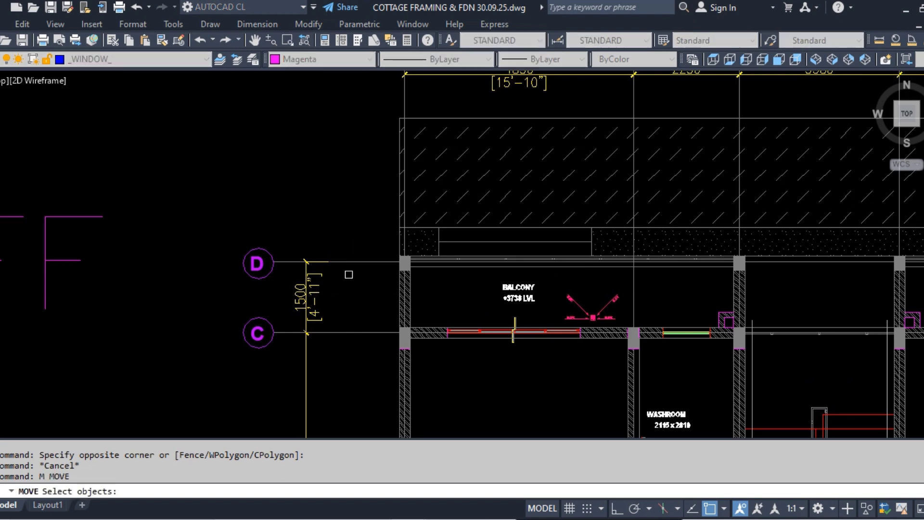
{"action": "key", "text": "Escape"}
Step: Erase grid line D from the exploded first floor plan
{"action": "scroll", "coordinate": [386, 276], "scroll_direction": "up", "scroll_amount": 2}
{"action": "left_click", "coordinate": [387, 277]}
{"action": "left_click", "coordinate": [363, 202]}
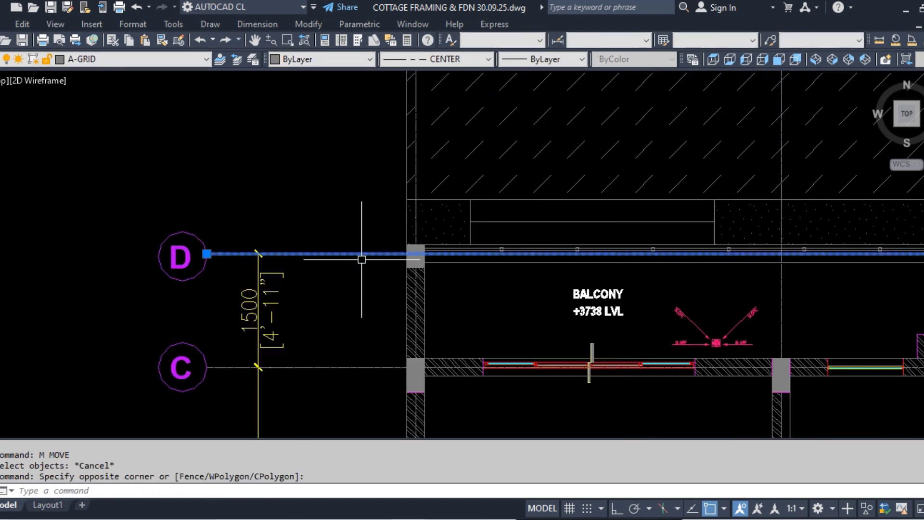
{"action": "key", "text": "Return"}
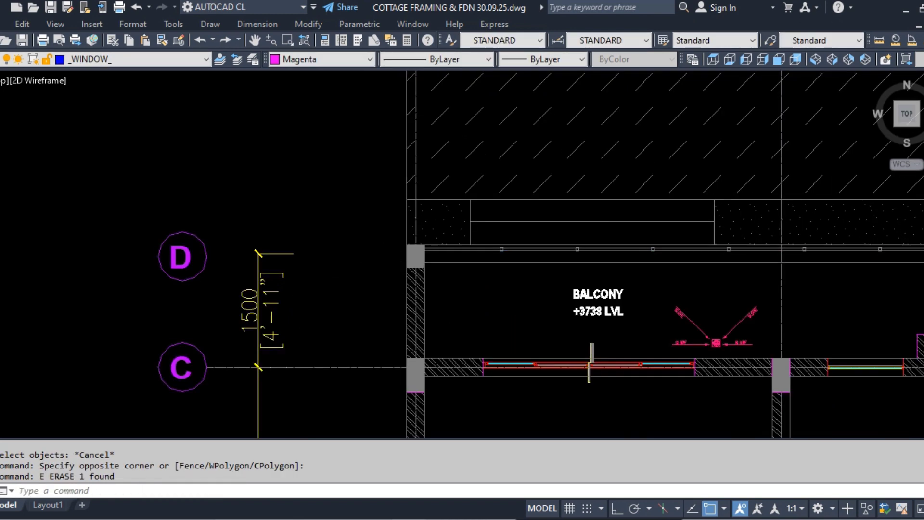
Step: Undo the erasure of the first floor's grid line D along with the preceding view changes
{"action": "key", "text": "ctrl+z"}
{"action": "key", "text": "ctrl+z"}
{"action": "key", "text": "ctrl+z"}
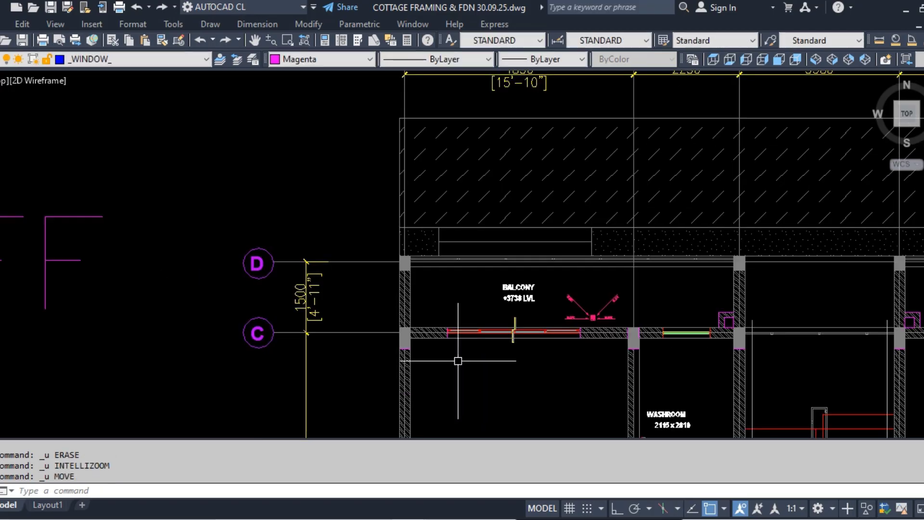
{"action": "key", "text": "ctrl+z"}
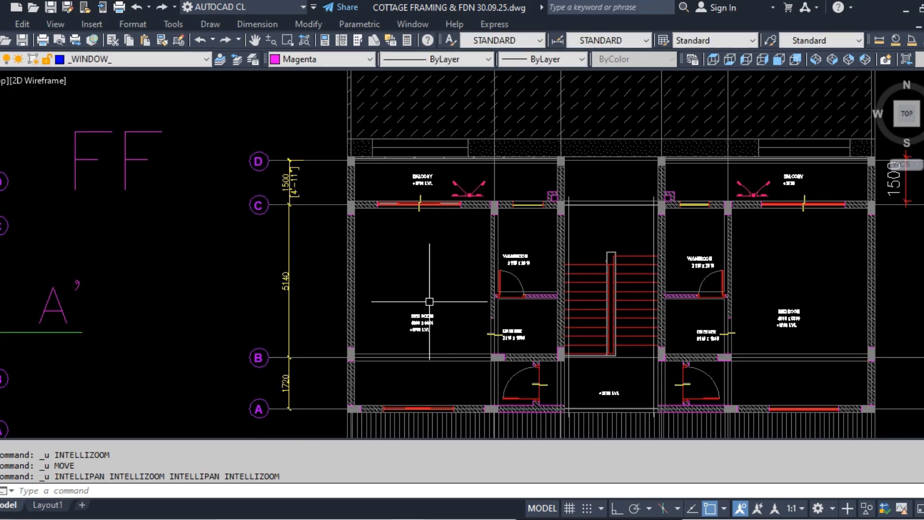
Step: Check the first floor wall's selection, and undo the Explode operations on the first floor plan and the ground floor's nested blocks
{"action": "left_click", "coordinate": [367, 270]}
{"action": "key", "text": "Escape"}
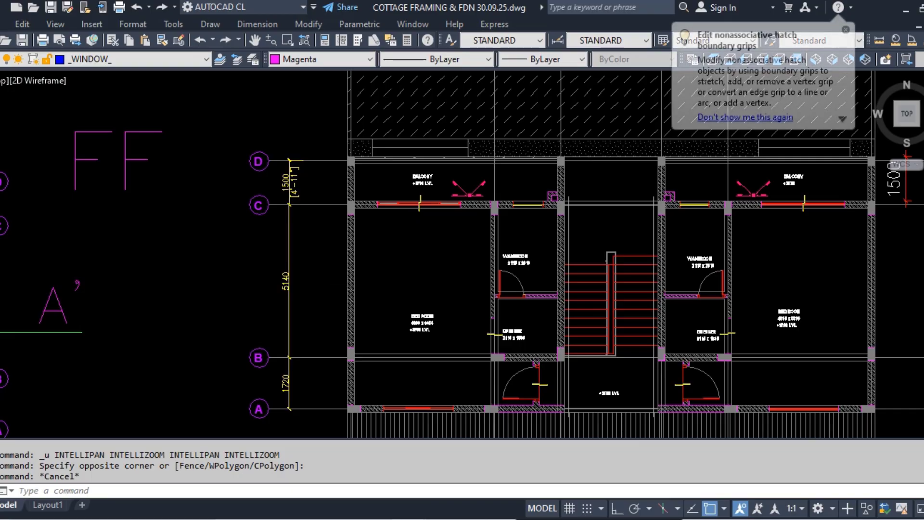
{"action": "key", "text": "ctrl+z"}
{"action": "key", "text": "ctrl+z"}
{"action": "key", "text": "ctrl+z"}
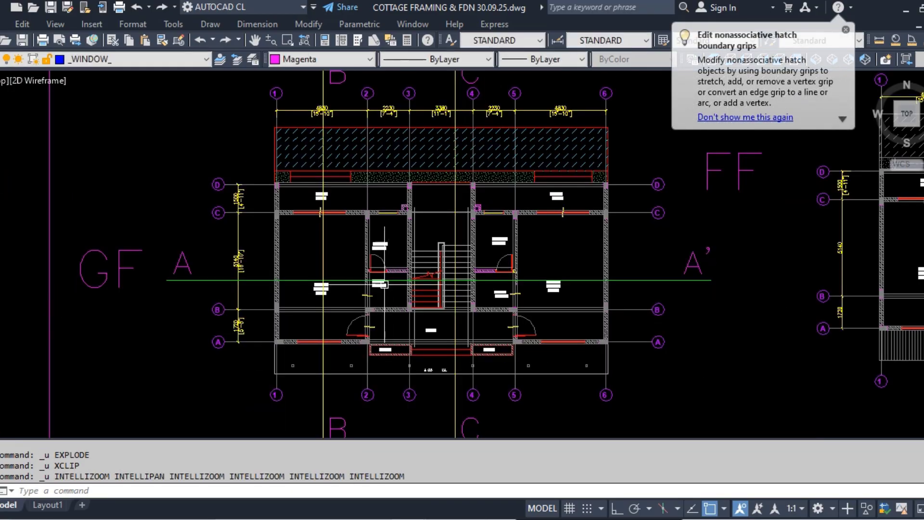
{"action": "key", "text": "ctrl+z"}
{"action": "key", "text": "ctrl+z"}
{"action": "key", "text": "ctrl+z"}
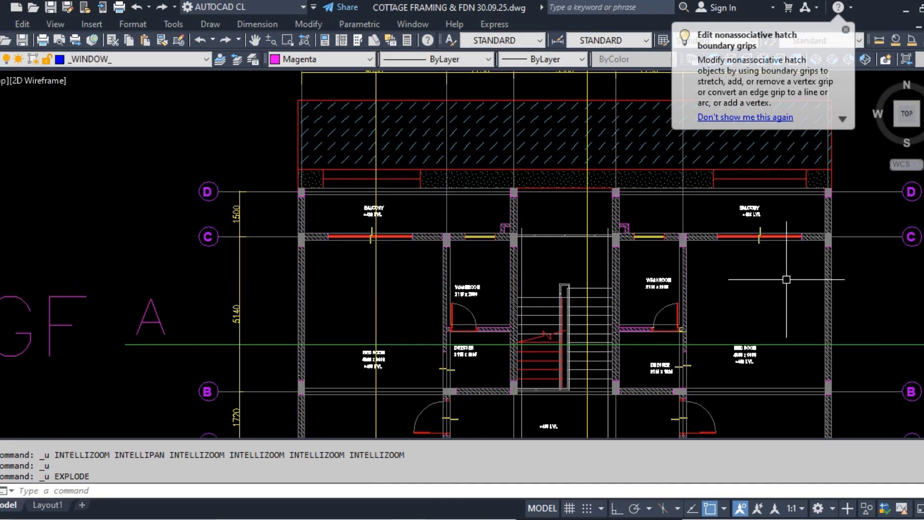
Step: Select grid line D of the ground floor plan to check whether it is grouped with the other grid lines and dimensions, and deselect it
{"action": "scroll", "coordinate": [272, 235], "scroll_direction": "up", "scroll_amount": 4}
{"action": "left_click", "coordinate": [396, 312]}
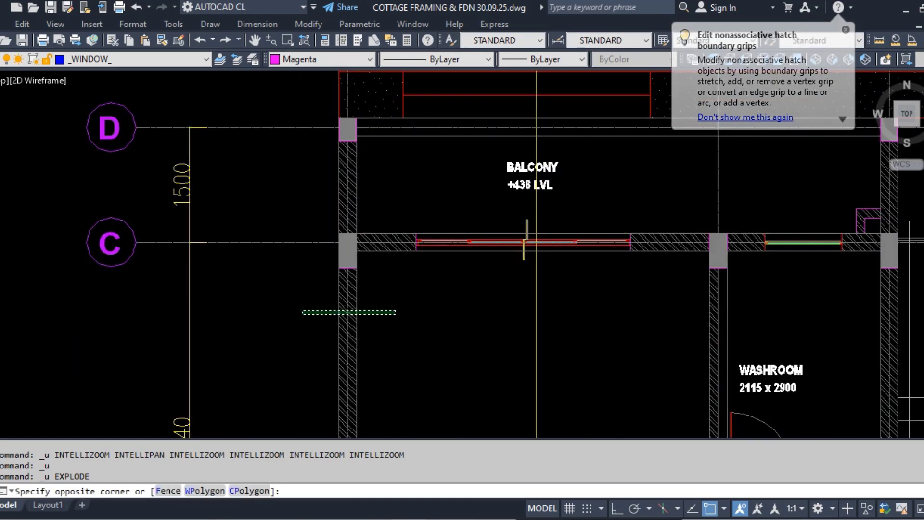
{"action": "key", "text": "Escape"}
{"action": "scroll", "coordinate": [289, 202], "scroll_direction": "down", "scroll_amount": 4}
{"action": "scroll", "coordinate": [301, 208], "scroll_direction": "up", "scroll_amount": 4}
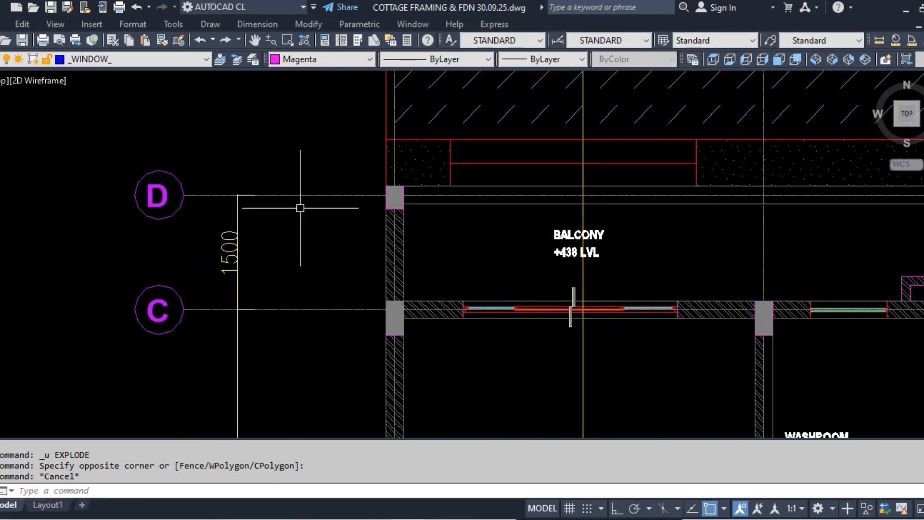
{"action": "left_click", "coordinate": [336, 196]}
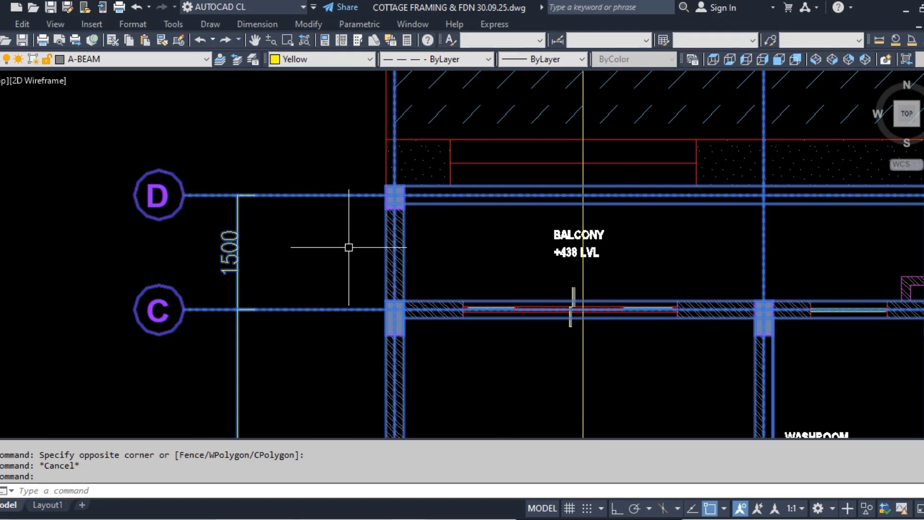
{"action": "key", "text": "Escape"}
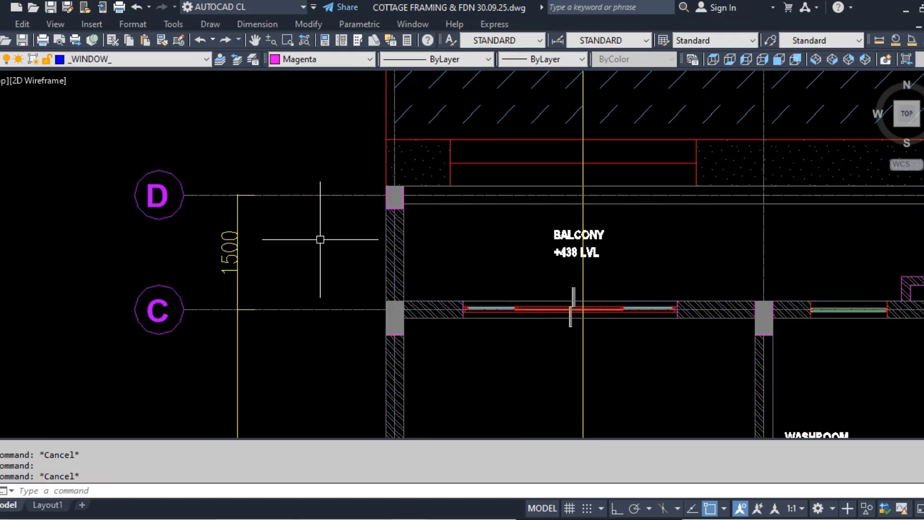
Step: Explode the ground floor plan's nested blocks crossing the outer wall near grid lines C and D
{"action": "scroll", "coordinate": [319, 157], "scroll_direction": "down", "scroll_amount": 4}
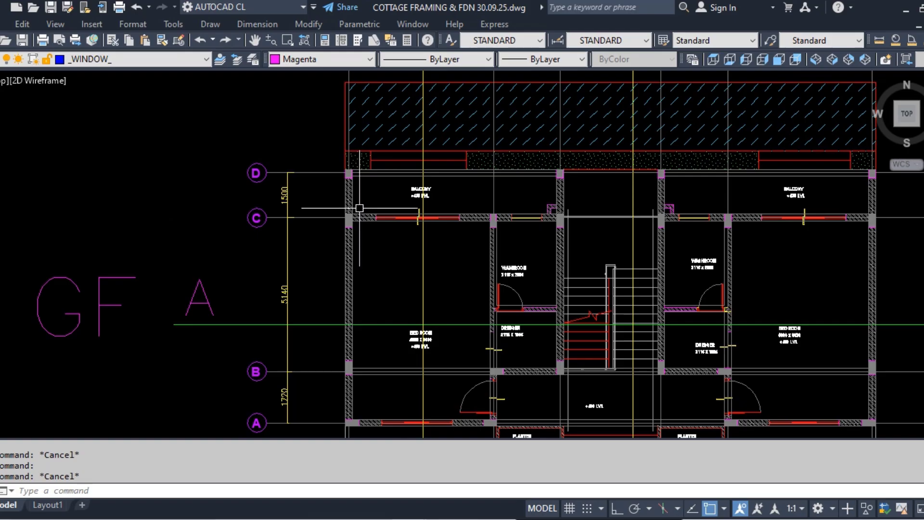
{"action": "key", "text": "Return"}
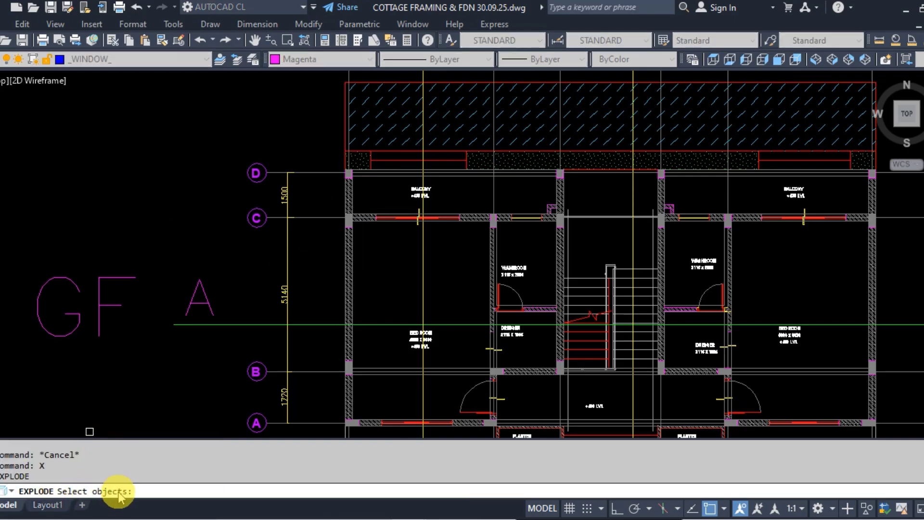
{"action": "left_click", "coordinate": [377, 265]}
{"action": "left_click", "coordinate": [298, 204]}
{"action": "scroll", "coordinate": [280, 164], "scroll_direction": "down", "scroll_amount": 2}
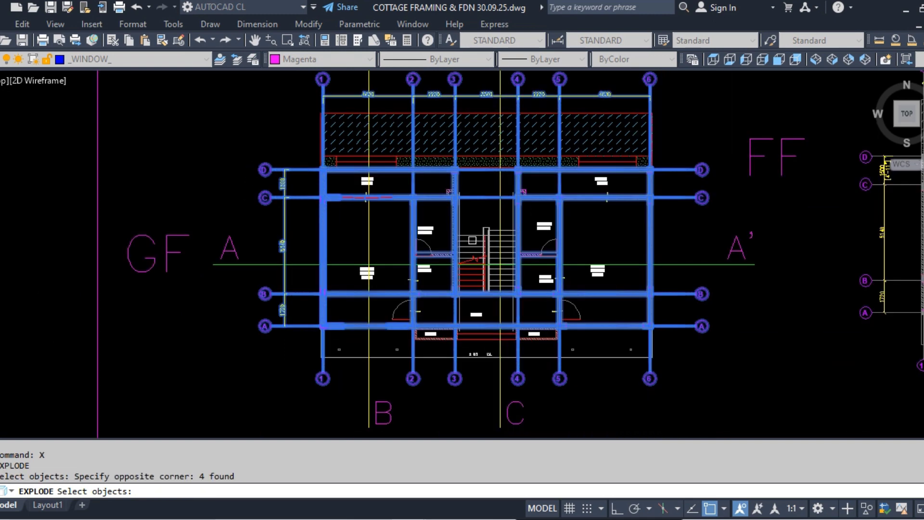
{"action": "key", "text": "Return"}
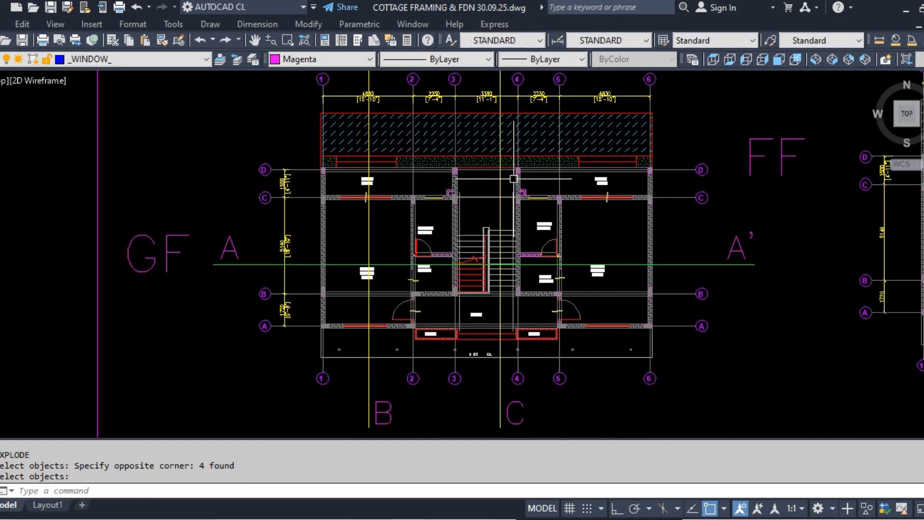
Step: Select the whole first floor plan block by its dimension line between grids B and C and explode it
{"action": "scroll", "coordinate": [337, 253], "scroll_direction": "down", "scroll_amount": 2}
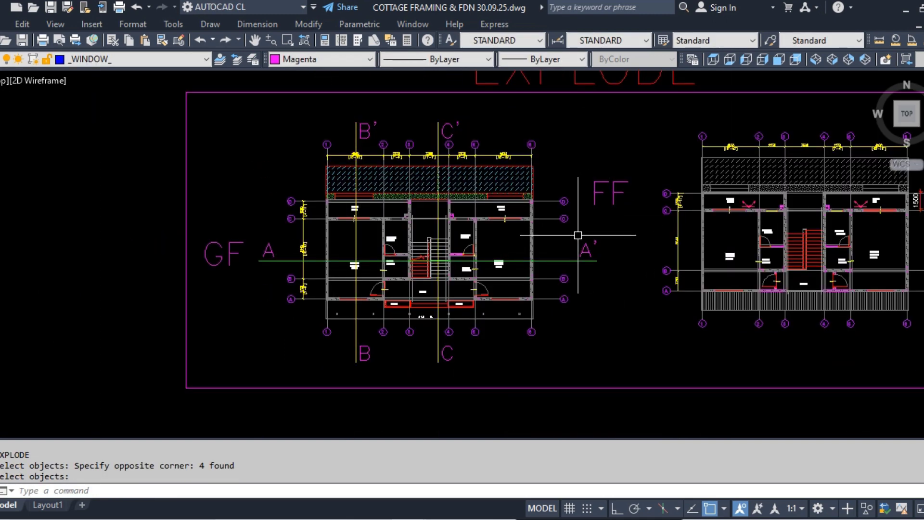
{"action": "middle_click_drag", "start_coordinate": [578, 233], "coordinate": [311, 214]}
{"action": "scroll", "coordinate": [550, 302], "scroll_direction": "up", "scroll_amount": 3}
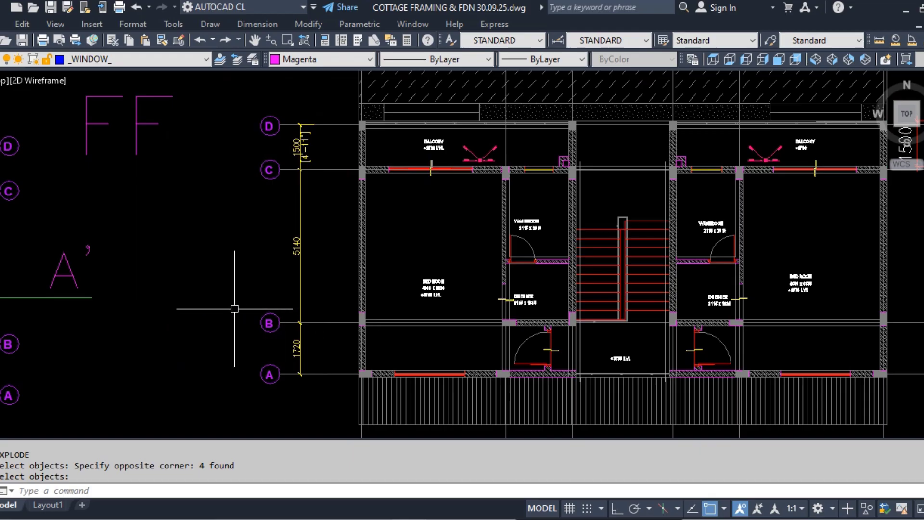
{"action": "middle_click_drag", "start_coordinate": [186, 351], "coordinate": [418, 337]}
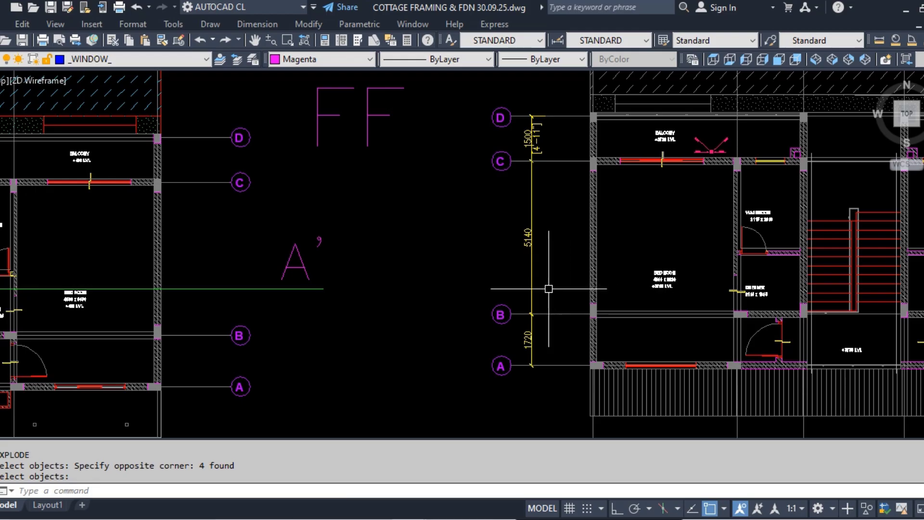
{"action": "scroll", "coordinate": [260, 309], "scroll_direction": "down", "scroll_amount": 4}
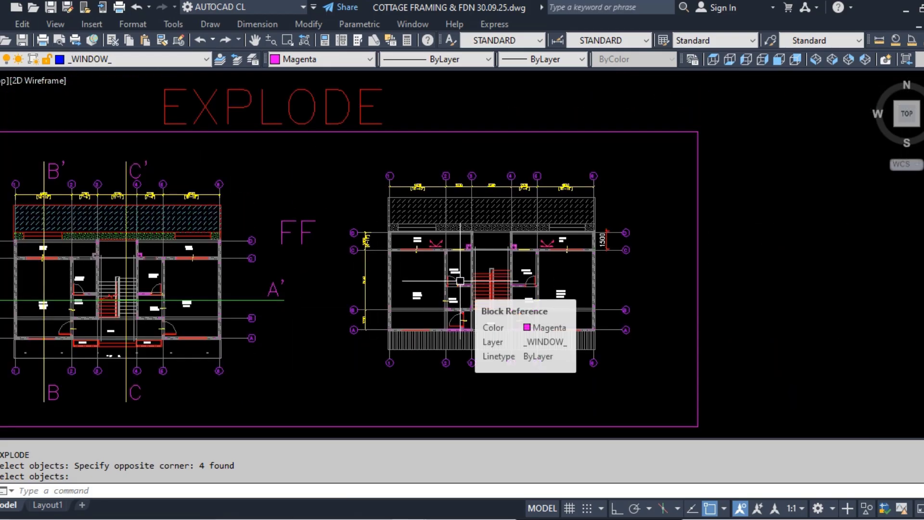
{"action": "scroll", "coordinate": [379, 276], "scroll_direction": "up", "scroll_amount": 2}
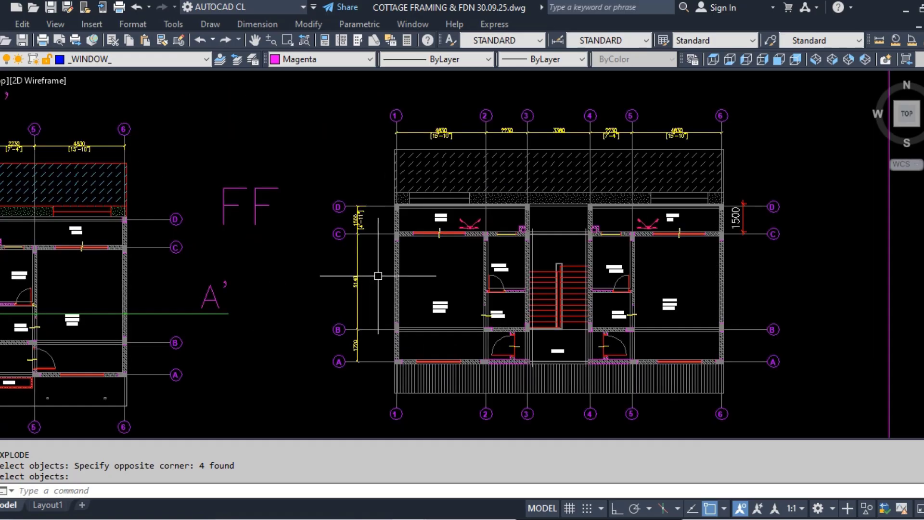
{"action": "scroll", "coordinate": [350, 275], "scroll_direction": "up", "scroll_amount": 4}
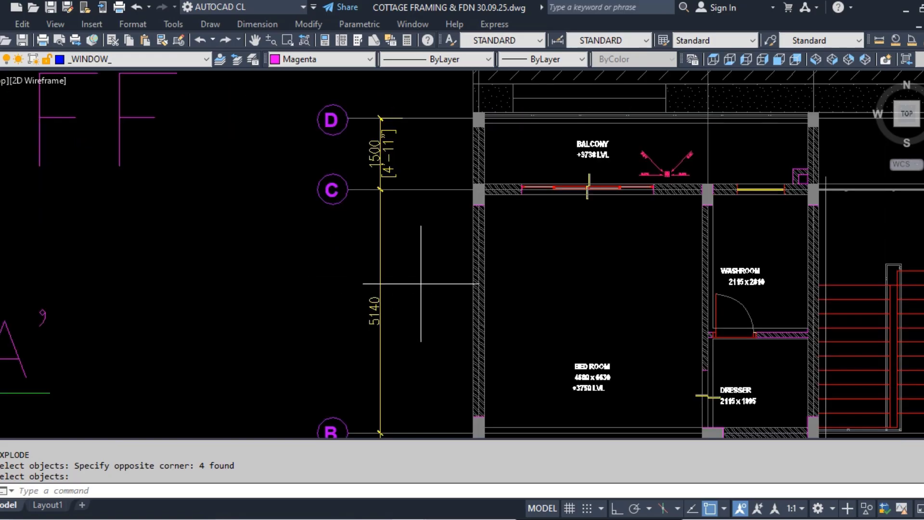
{"action": "left_click", "coordinate": [421, 284]}
{"action": "left_click", "coordinate": [338, 313]}
{"action": "type", "text": "X"}
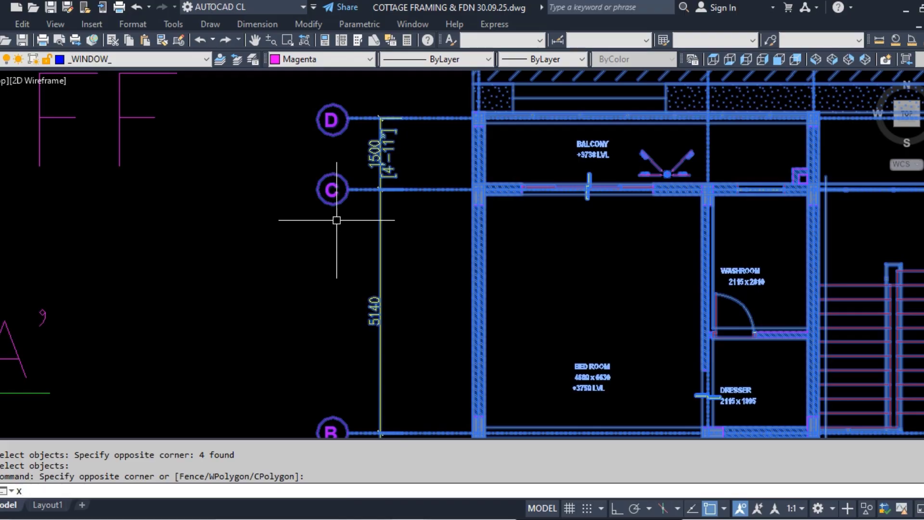
{"action": "key", "text": "Return"}
Step: Select the first floor's dimension between grid lines B and C to check that it is separate, deselect it, and inspect the exploded plan
{"action": "left_click", "coordinate": [418, 244]}
{"action": "left_click", "coordinate": [281, 291]}
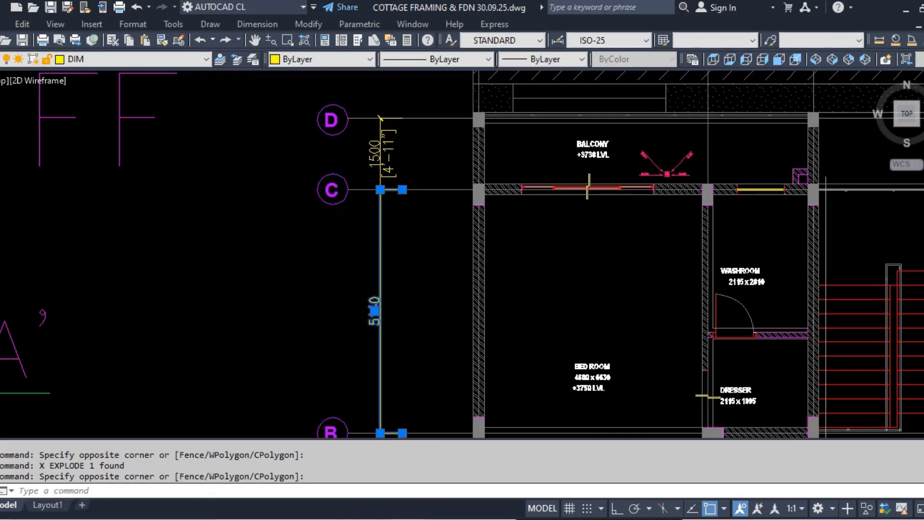
{"action": "key", "text": "Escape"}
{"action": "scroll", "coordinate": [579, 248], "scroll_direction": "down", "scroll_amount": 4}
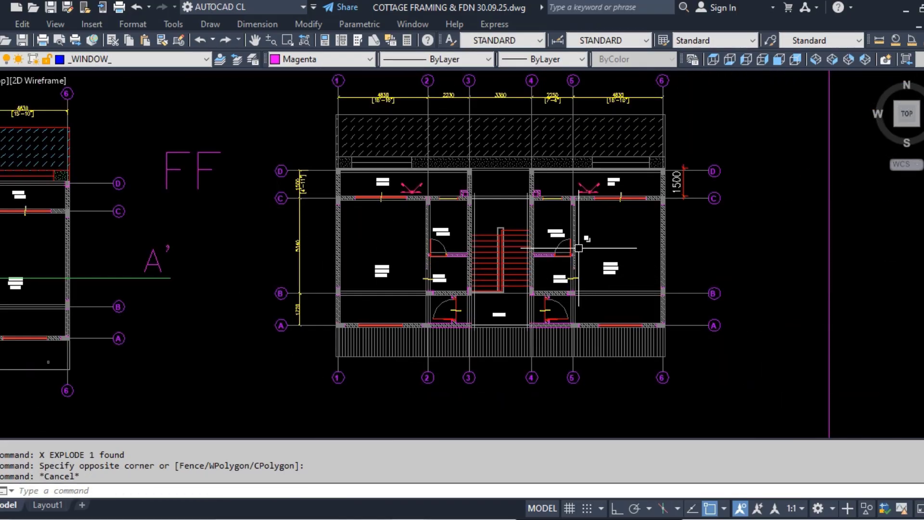
{"action": "scroll", "coordinate": [307, 262], "scroll_direction": "up", "scroll_amount": 8}
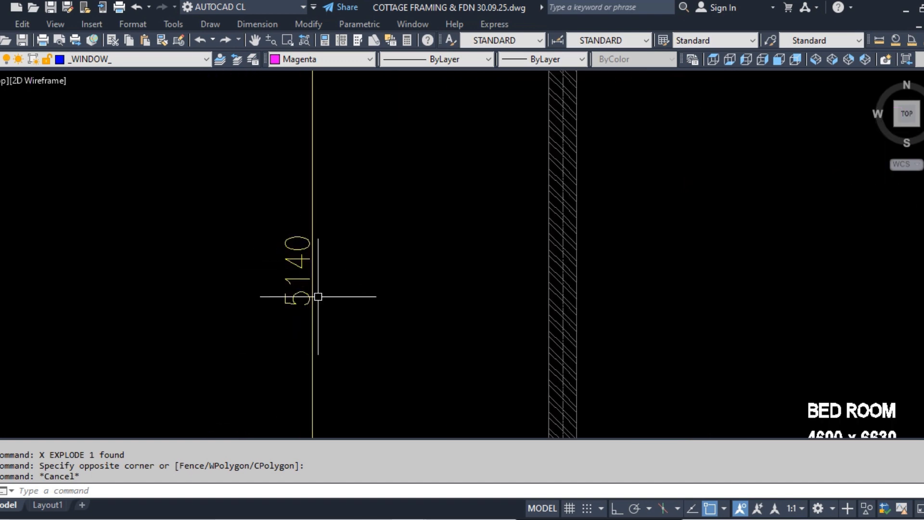
{"action": "scroll", "coordinate": [361, 313], "scroll_direction": "down", "scroll_amount": 4}
{"action": "scroll", "coordinate": [390, 316], "scroll_direction": "down", "scroll_amount": 4}
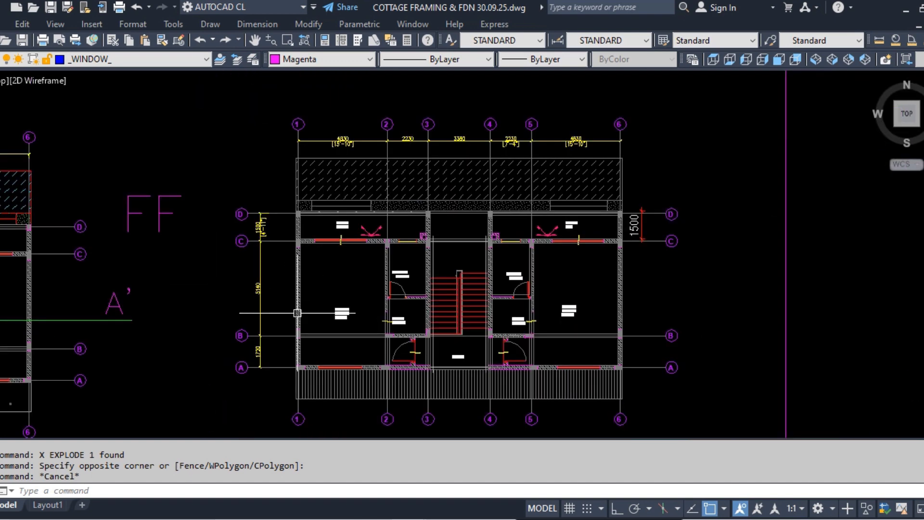
{"action": "scroll", "coordinate": [294, 298], "scroll_direction": "up", "scroll_amount": 4}
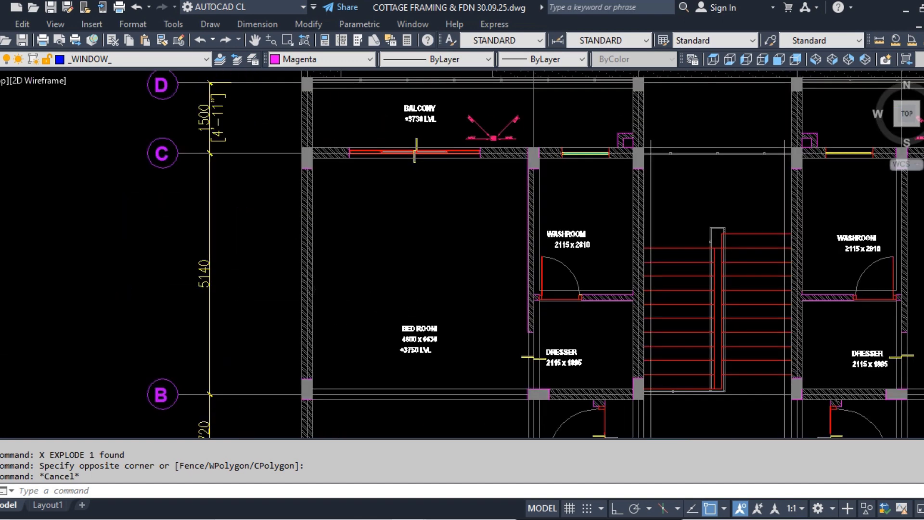
Step: Erase the hatch of the first floor's outer wall between grid lines B and C and undo the erasure
{"action": "scroll", "coordinate": [342, 235], "scroll_direction": "up", "scroll_amount": 8}
{"action": "key", "text": "Escape"}
{"action": "left_click", "coordinate": [363, 262]}
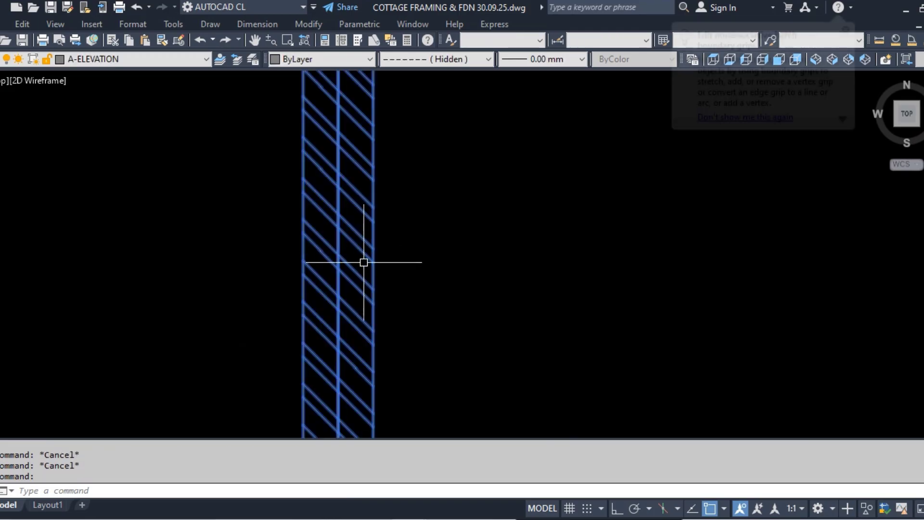
{"action": "type", "text": "e"}
{"action": "key", "text": "Return"}
{"action": "key", "text": "ctrl+z"}
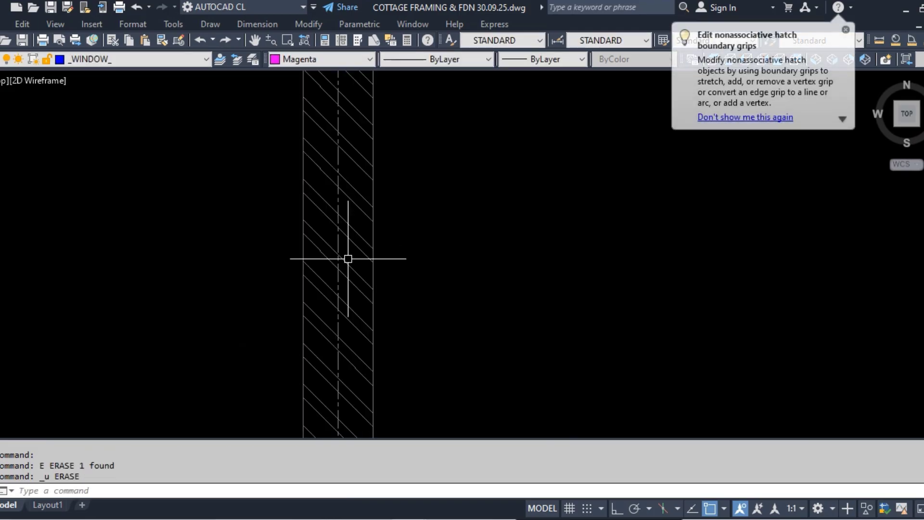
Step: Explode the hatch of the first floor's outer wall between grid lines B and C into individual lines
{"action": "scroll", "coordinate": [348, 259], "scroll_direction": "down", "scroll_amount": 5}
{"action": "scroll", "coordinate": [334, 217], "scroll_direction": "up", "scroll_amount": 4}
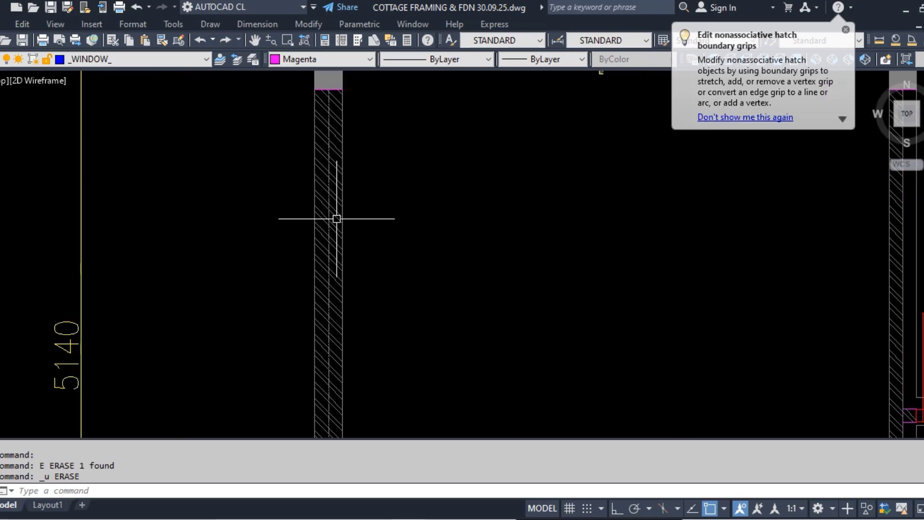
{"action": "left_click", "coordinate": [348, 255]}
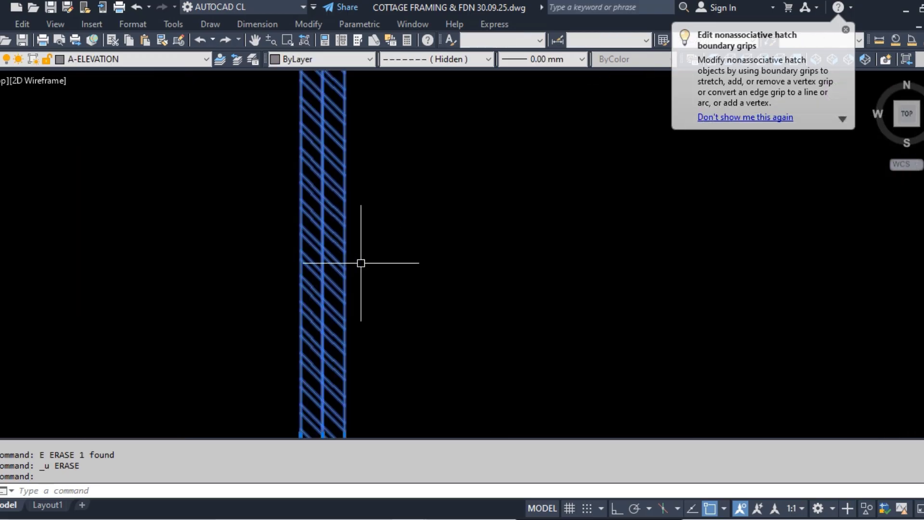
{"action": "key", "text": "Escape"}
{"action": "left_click", "coordinate": [337, 249]}
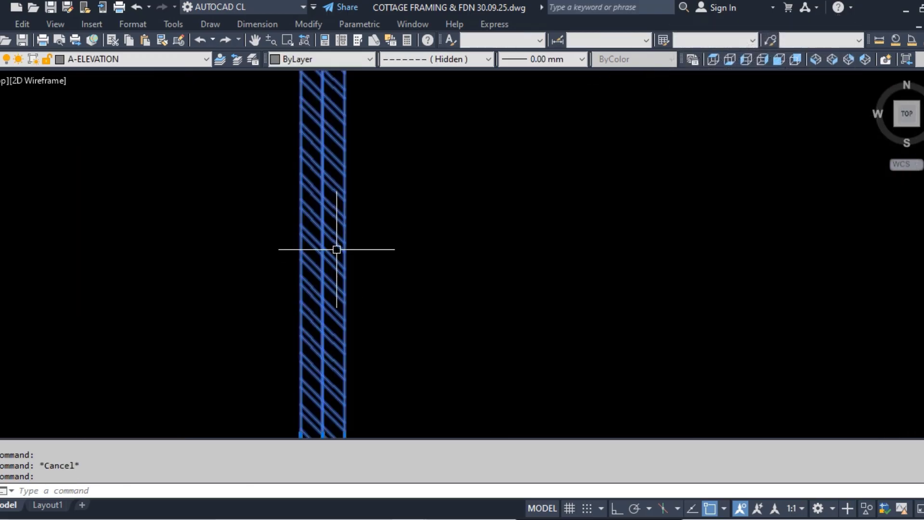
{"action": "type", "text": "x"}
{"action": "key", "text": "Return"}
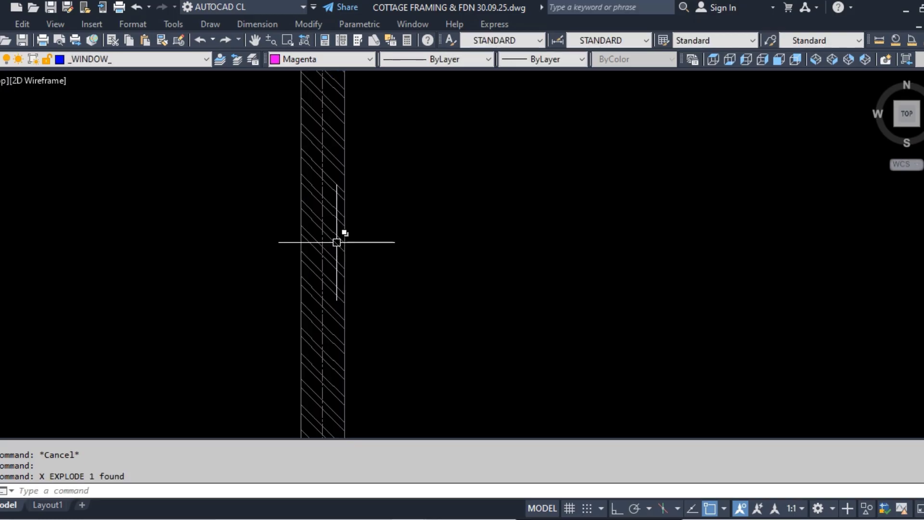
Step: Erase several neighbouring hatch lines one by one from the bedroom-side half of the exploded outer wall
{"action": "scroll", "coordinate": [337, 242], "scroll_direction": "up", "scroll_amount": 4}
{"action": "scroll", "coordinate": [337, 235], "scroll_direction": "up", "scroll_amount": 2}
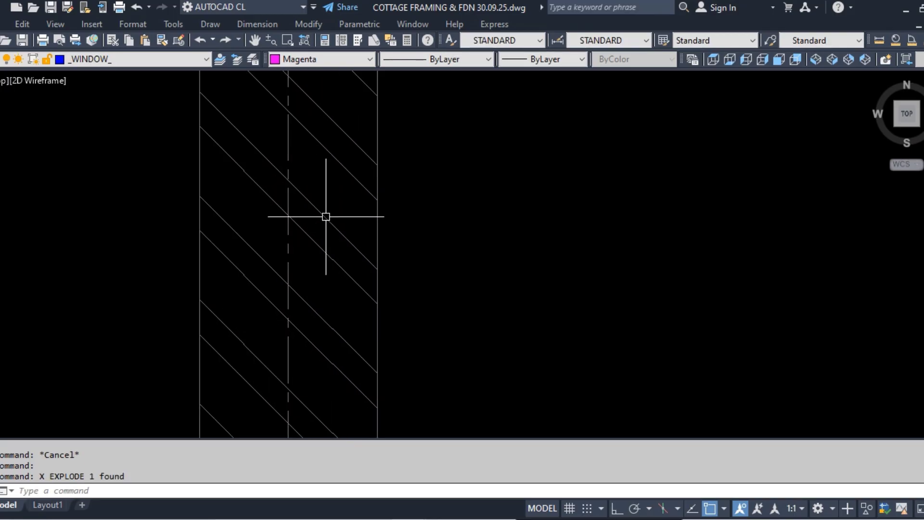
{"action": "left_click", "coordinate": [325, 217]}
{"action": "type", "text": "e"}
{"action": "key", "text": "Return"}
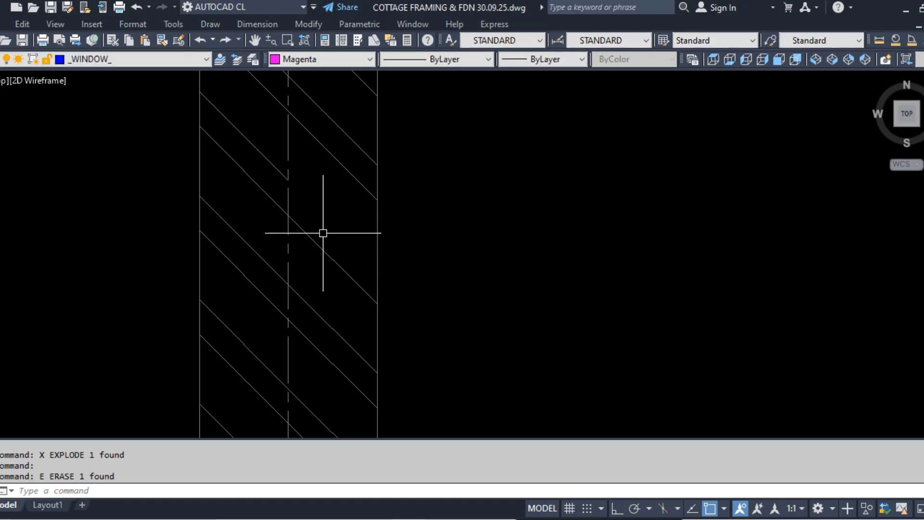
{"action": "left_click", "coordinate": [321, 249]}
{"action": "key", "text": "Return"}
{"action": "middle_click_drag", "start_coordinate": [357, 262], "coordinate": [385, 246]}
{"action": "left_click", "coordinate": [361, 206]}
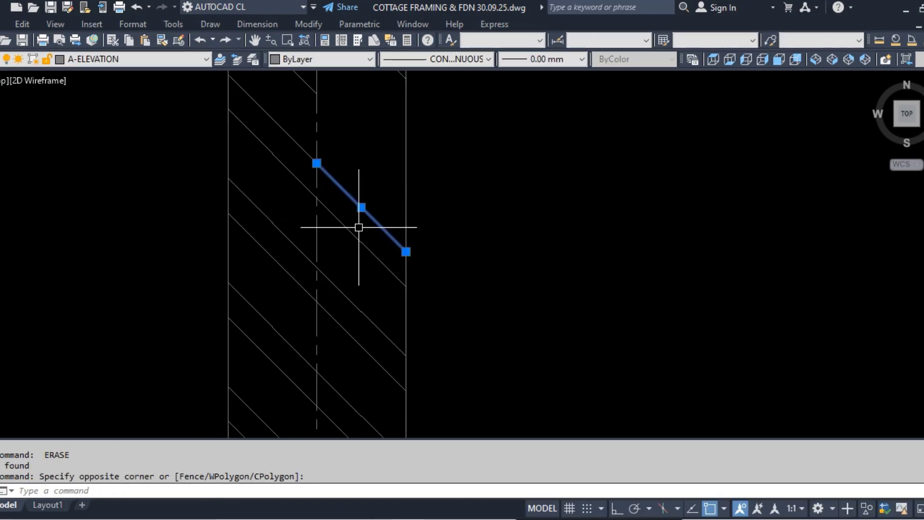
{"action": "key", "text": "Return"}
{"action": "left_click", "coordinate": [358, 223]}
{"action": "left_click", "coordinate": [349, 264]}
{"action": "key", "text": "space"}
{"action": "left_click", "coordinate": [349, 262]}
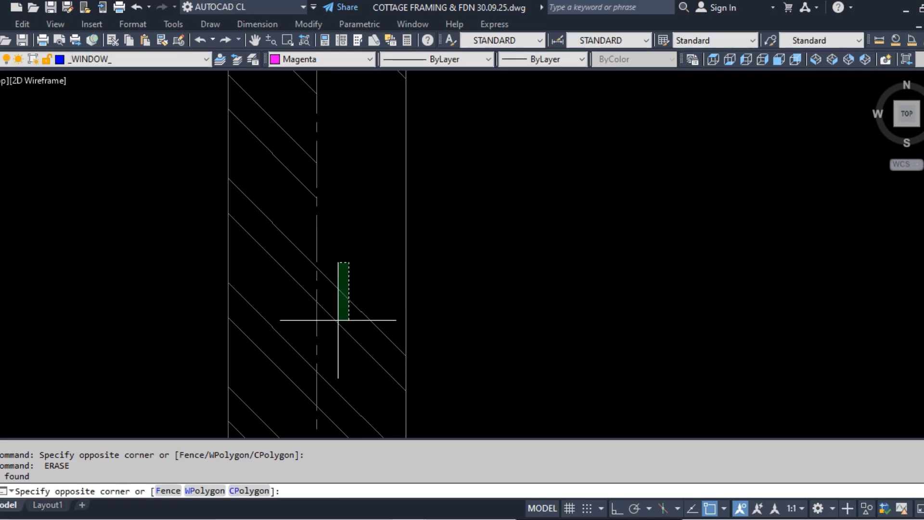
{"action": "left_click", "coordinate": [339, 319]}
{"action": "key", "text": "space"}
{"action": "left_click", "coordinate": [341, 311]}
{"action": "left_click", "coordinate": [326, 351]}
{"action": "key", "text": "space"}
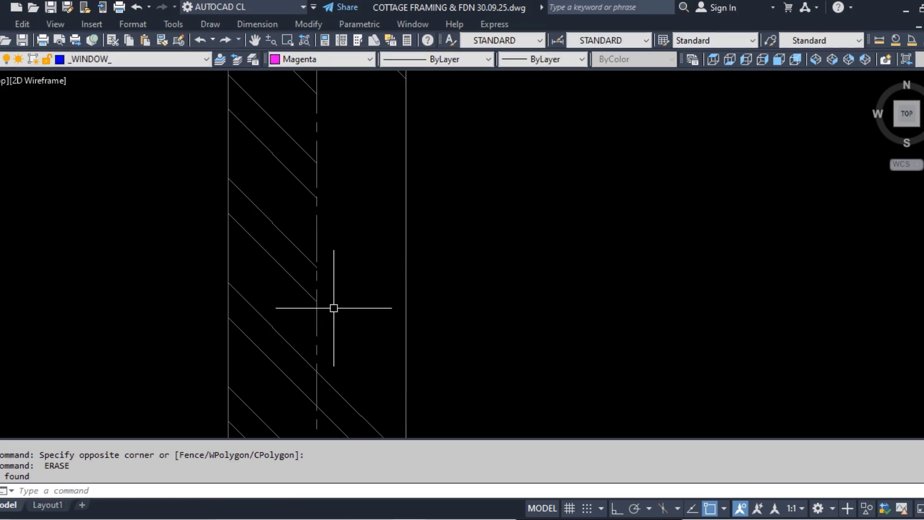
Step: Select the first floor's dimension between grid lines B and C to check whether its text and line are still one object, and deselect it
{"action": "scroll", "coordinate": [215, 251], "scroll_direction": "down", "scroll_amount": 5}
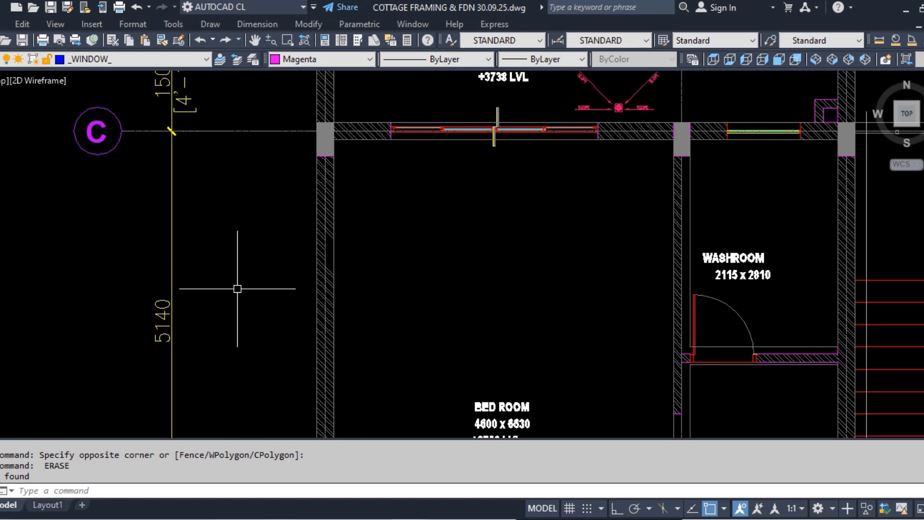
{"action": "middle_click_drag", "start_coordinate": [237, 289], "coordinate": [330, 252]}
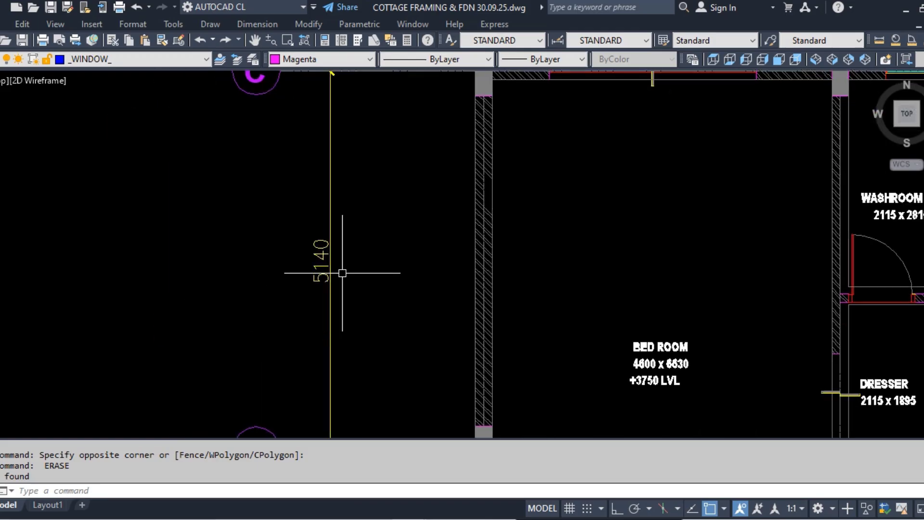
{"action": "left_click", "coordinate": [350, 258]}
{"action": "left_click", "coordinate": [309, 283]}
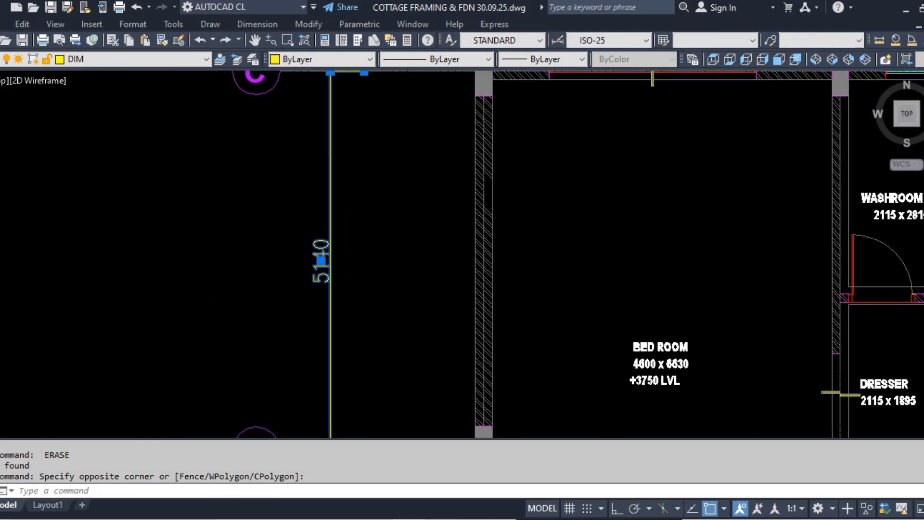
{"action": "scroll", "coordinate": [305, 157], "scroll_direction": "down", "scroll_amount": 2}
{"action": "key", "text": "Escape"}
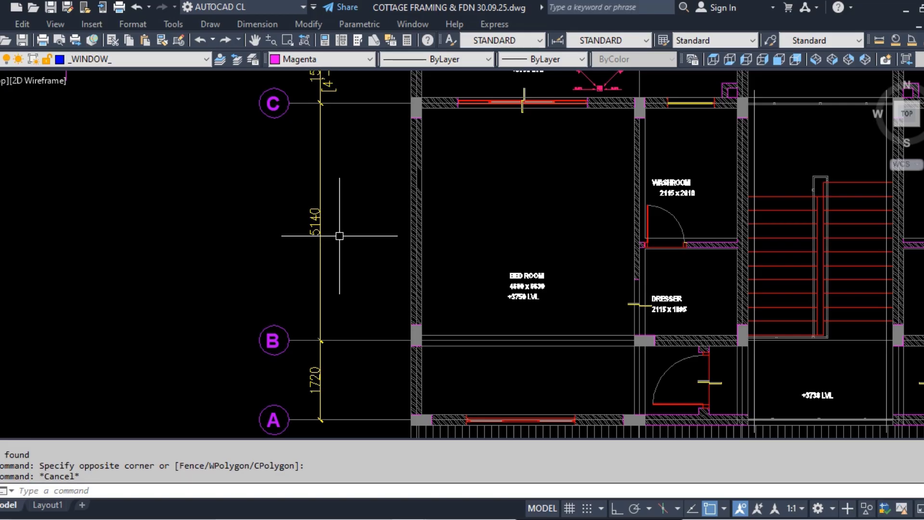
{"action": "scroll", "coordinate": [340, 235], "scroll_direction": "down", "scroll_amount": 4}
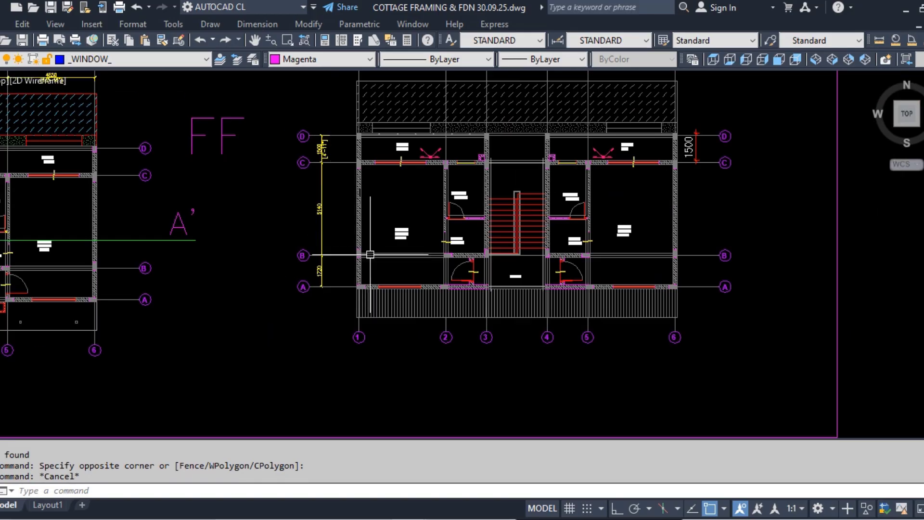
{"action": "type", "text": "x"}
{"action": "key", "text": "Return"}
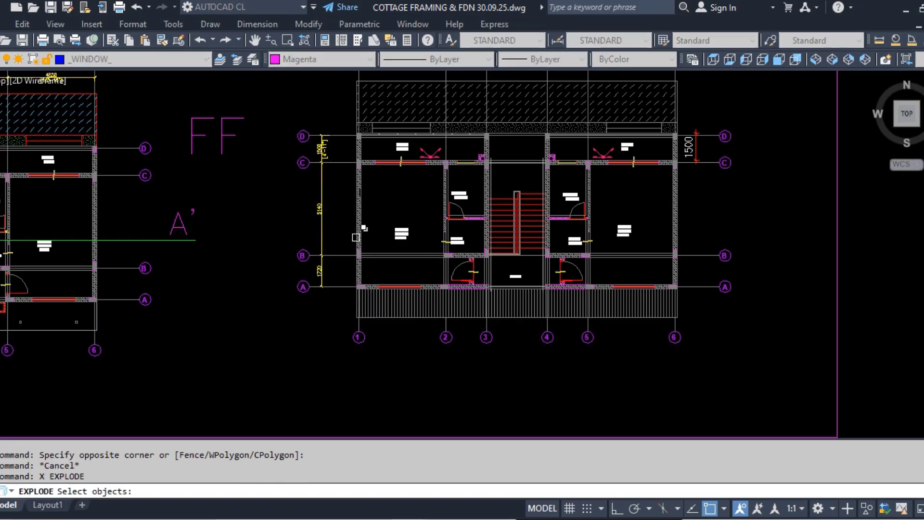
{"action": "scroll", "coordinate": [521, 294], "scroll_direction": "down", "scroll_amount": 2}
{"action": "key", "text": "Escape"}
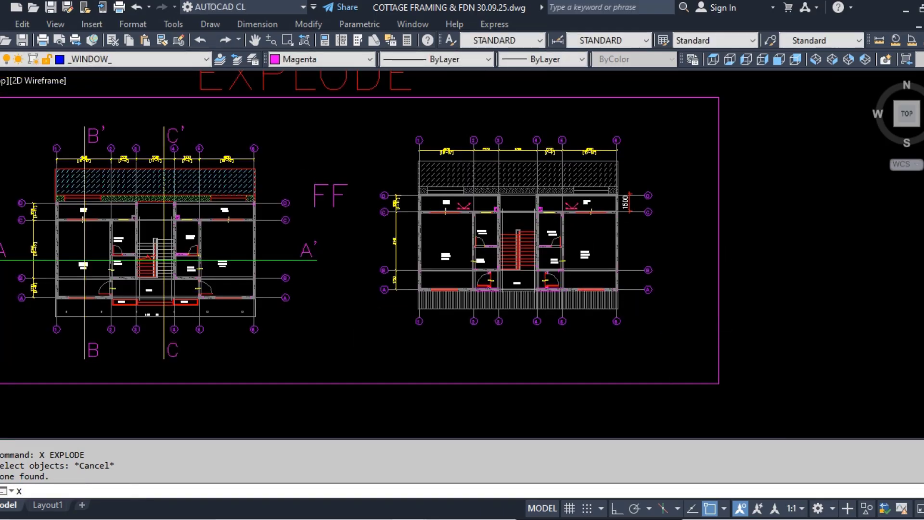
Step: Explode all objects of the first floor plan, including its dimensions and labels, with one crossing selection
{"action": "key", "text": "Return"}
{"action": "left_click", "coordinate": [675, 337]}
{"action": "left_click", "coordinate": [355, 116]}
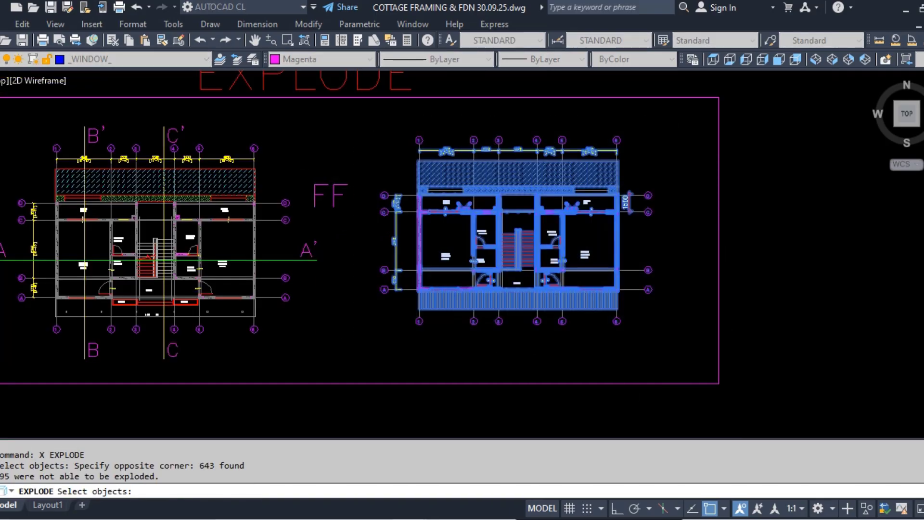
{"action": "key", "text": "Return"}
Step: Select parts of the first floor's dimension between grid lines 1 and 2 to check that they are separate, and deselect them
{"action": "scroll", "coordinate": [448, 151], "scroll_direction": "up", "scroll_amount": 10}
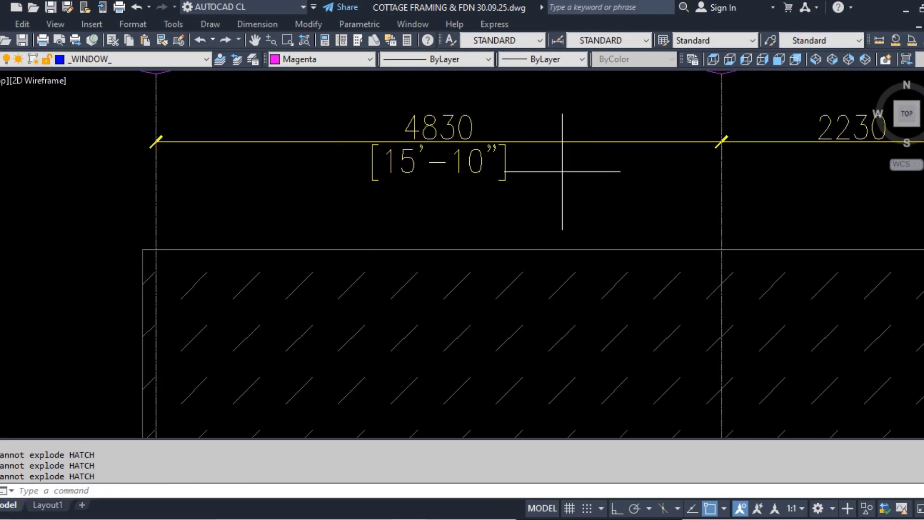
{"action": "left_click_drag", "start_coordinate": [563, 171], "coordinate": [545, 113]}
{"action": "key", "text": "Escape"}
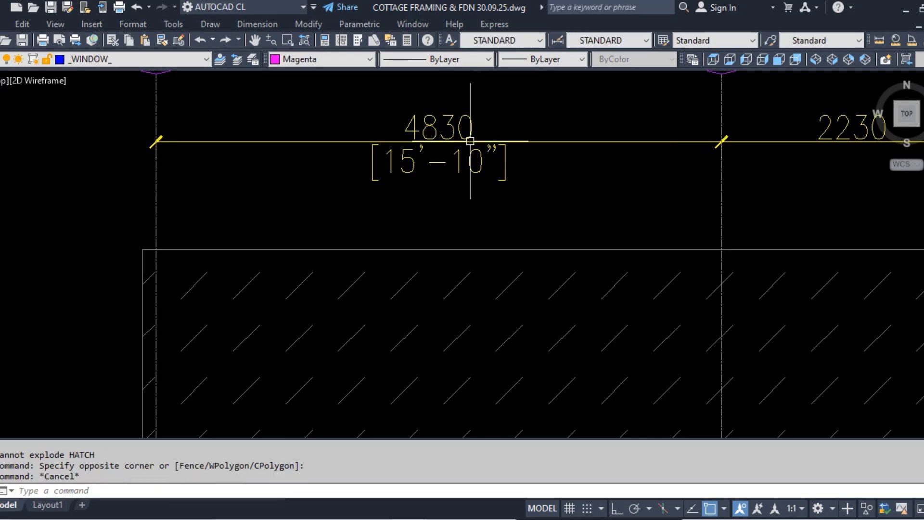
{"action": "middle_click_drag", "start_coordinate": [470, 141], "coordinate": [464, 201]}
{"action": "scroll", "coordinate": [463, 200], "scroll_direction": "up", "scroll_amount": 4}
{"action": "left_click", "coordinate": [516, 167]}
{"action": "left_click", "coordinate": [372, 174]}
{"action": "scroll", "coordinate": [289, 194], "scroll_direction": "down", "scroll_amount": 4}
{"action": "key", "text": "Escape"}
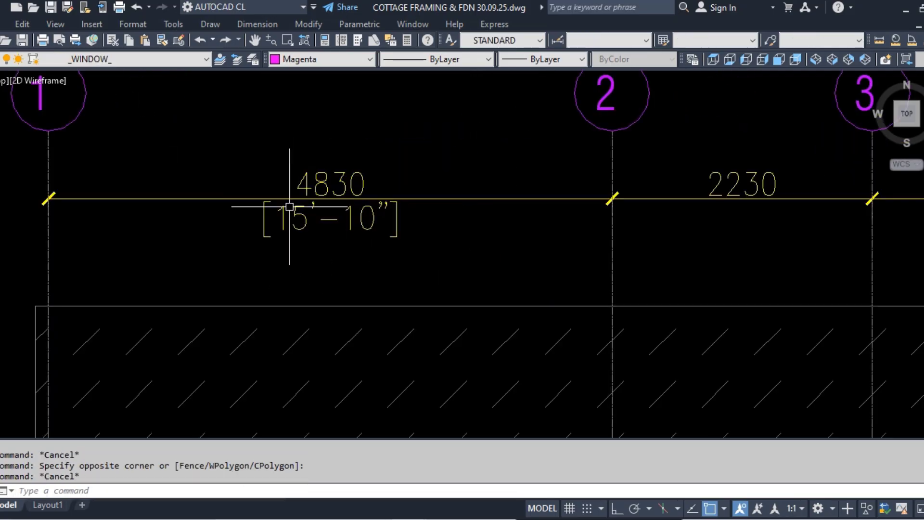
{"action": "left_click", "coordinate": [510, 258]}
{"action": "left_click", "coordinate": [491, 195]}
{"action": "scroll", "coordinate": [612, 202], "scroll_direction": "up", "scroll_amount": 2}
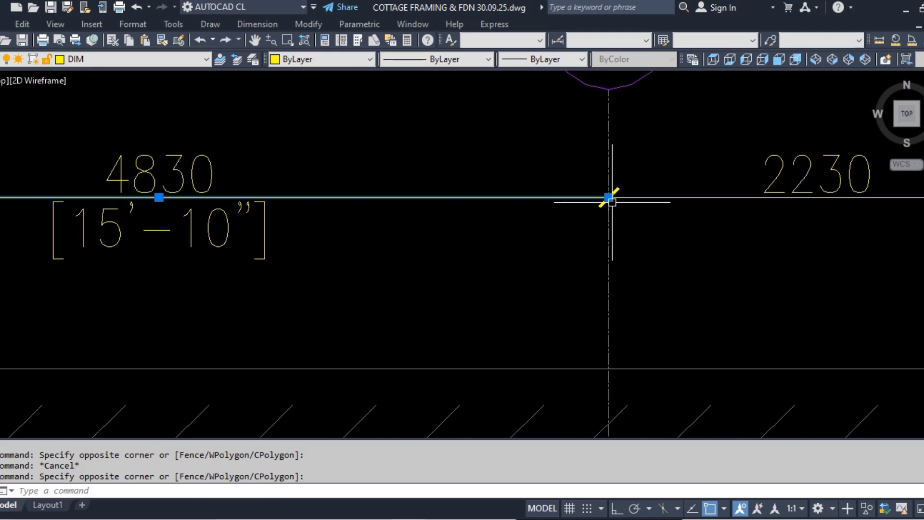
{"action": "key", "text": "Escape"}
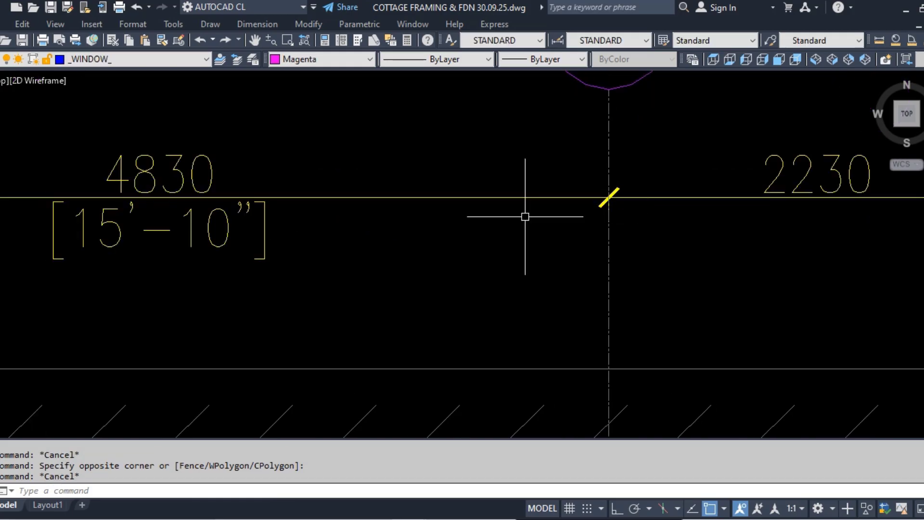
Step: Move the dimension line between grid lines 1 and 2 up towards the grid bubbles and undo the move
{"action": "scroll", "coordinate": [526, 210], "scroll_direction": "down", "scroll_amount": 2}
{"action": "type", "text": "m"}
{"action": "key", "text": "Return"}
{"action": "left_click", "coordinate": [486, 239]}
{"action": "left_click", "coordinate": [437, 183]}
{"action": "key", "text": "Return"}
{"action": "left_click", "coordinate": [437, 182]}
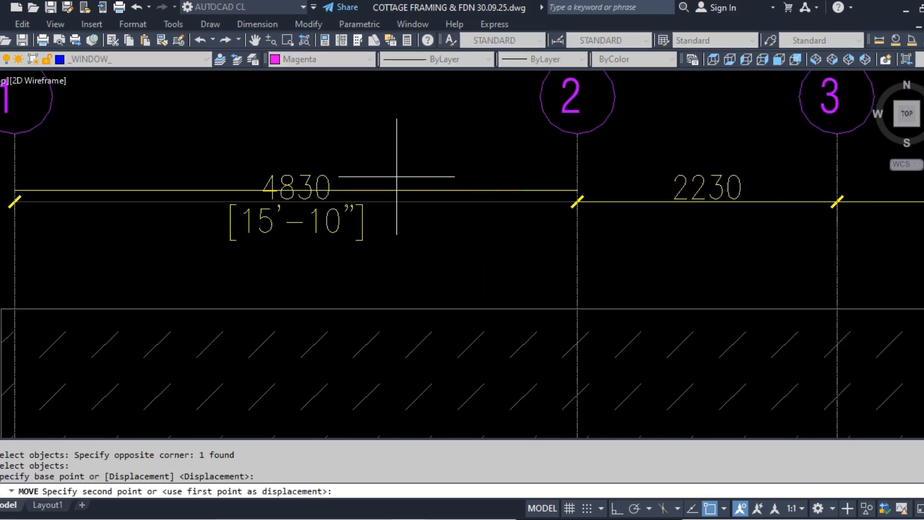
{"action": "left_click", "coordinate": [392, 113]}
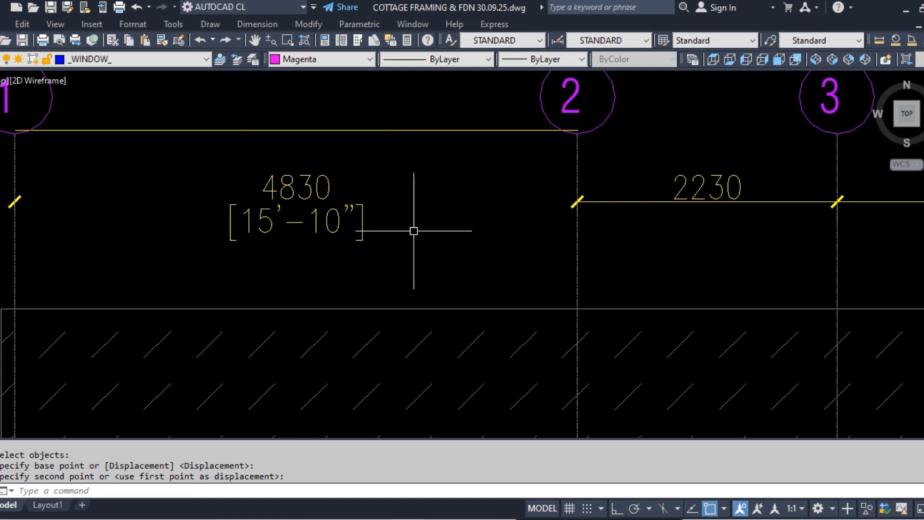
{"action": "key", "text": "ctrl+z"}
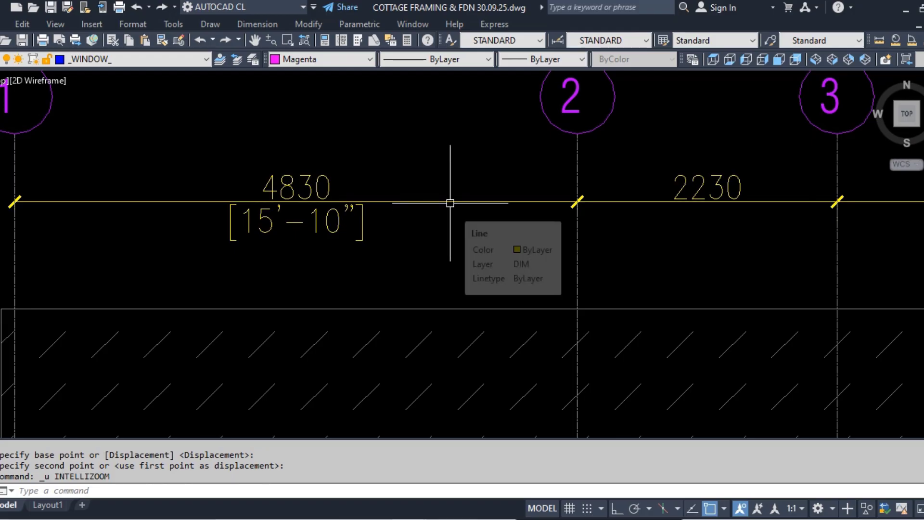
Step: Examine the exploded first floor plan's dimensions, room labels and walls, and compare it with the ground floor plan
{"action": "scroll", "coordinate": [390, 157], "scroll_direction": "down", "scroll_amount": 4}
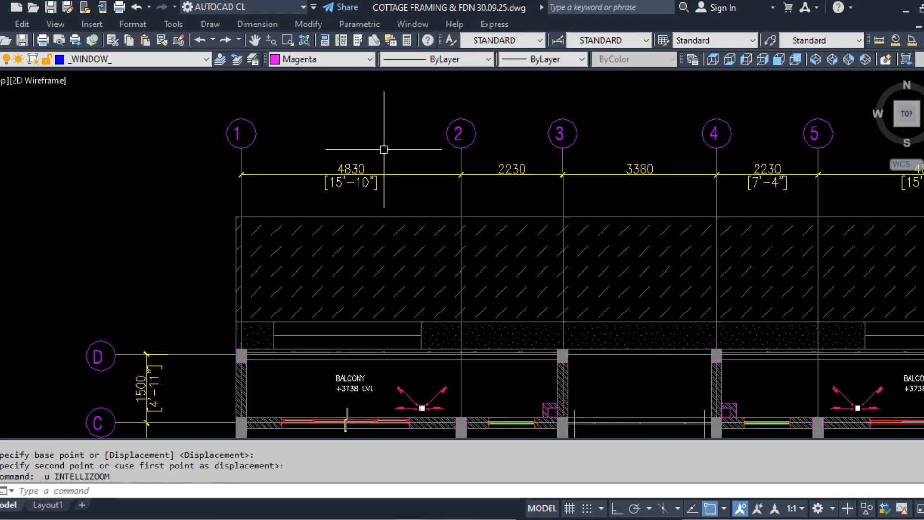
{"action": "scroll", "coordinate": [391, 208], "scroll_direction": "down", "scroll_amount": 3}
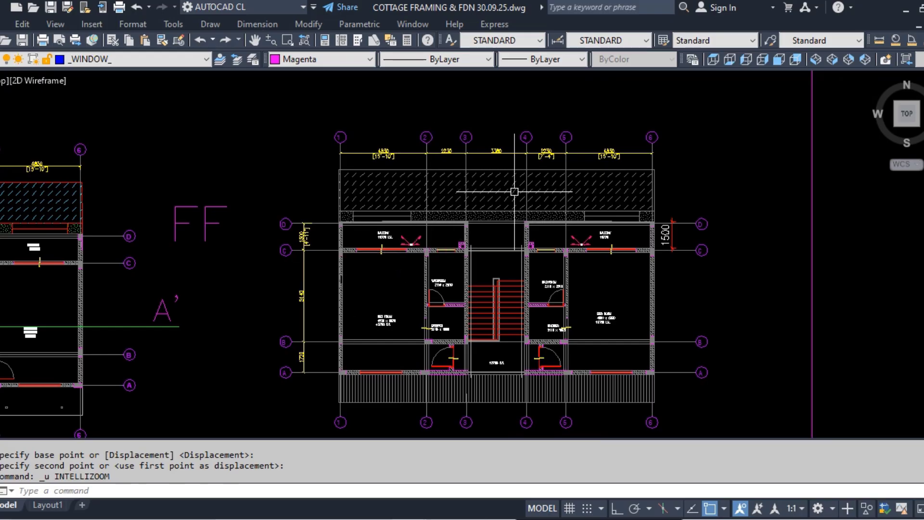
{"action": "scroll", "coordinate": [463, 370], "scroll_direction": "up", "scroll_amount": 2}
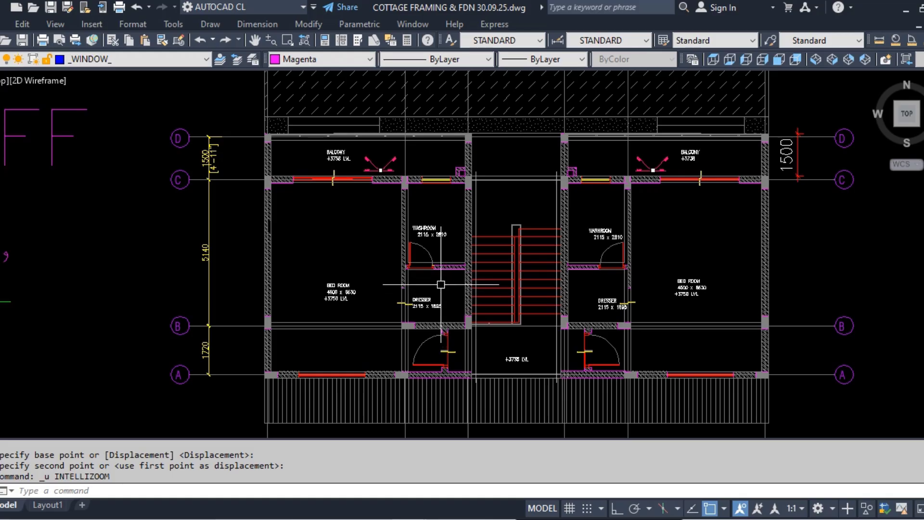
{"action": "scroll", "coordinate": [441, 278], "scroll_direction": "up", "scroll_amount": 2}
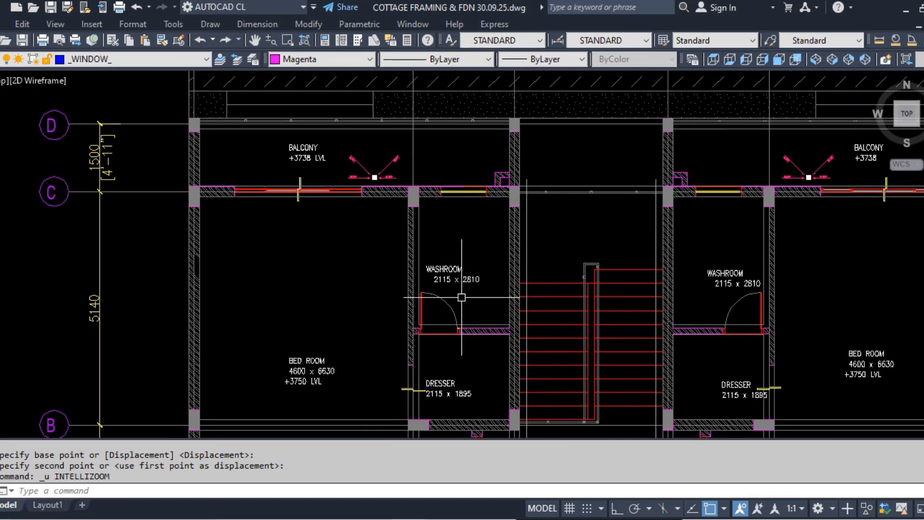
{"action": "scroll", "coordinate": [348, 244], "scroll_direction": "down", "scroll_amount": 5}
{"action": "middle_click_drag", "start_coordinate": [348, 243], "coordinate": [623, 242]}
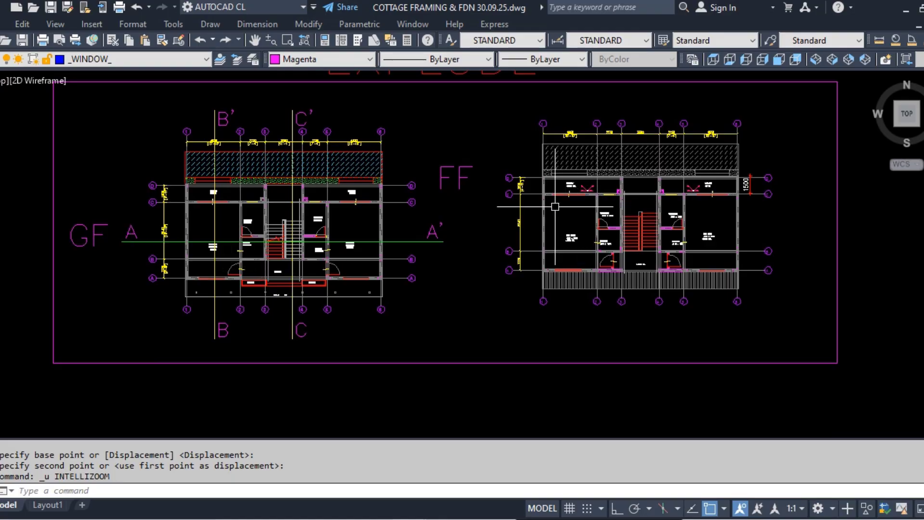
{"action": "scroll", "coordinate": [744, 165], "scroll_direction": "up", "scroll_amount": 2}
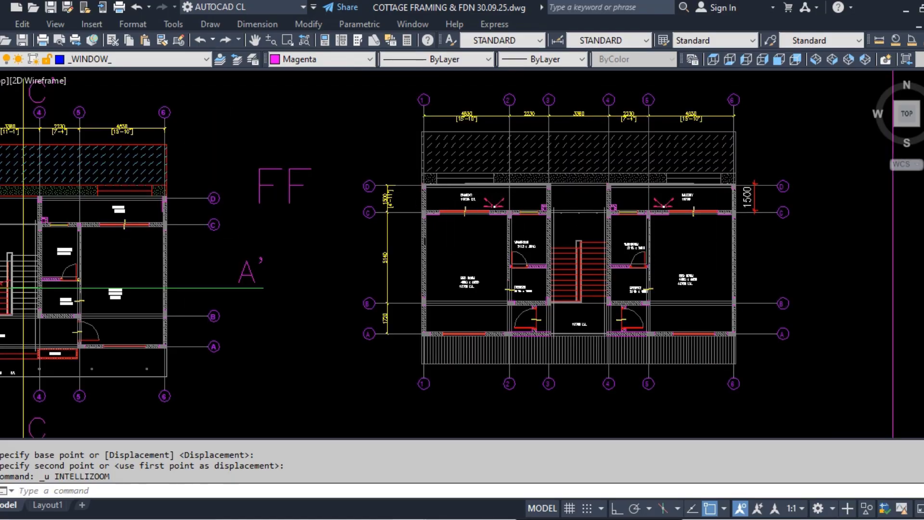
Step: Copy the entire exploded first floor plan horizontally, with ortho on, into the empty space outside the magenta frame
{"action": "scroll", "coordinate": [463, 198], "scroll_direction": "down", "scroll_amount": 2}
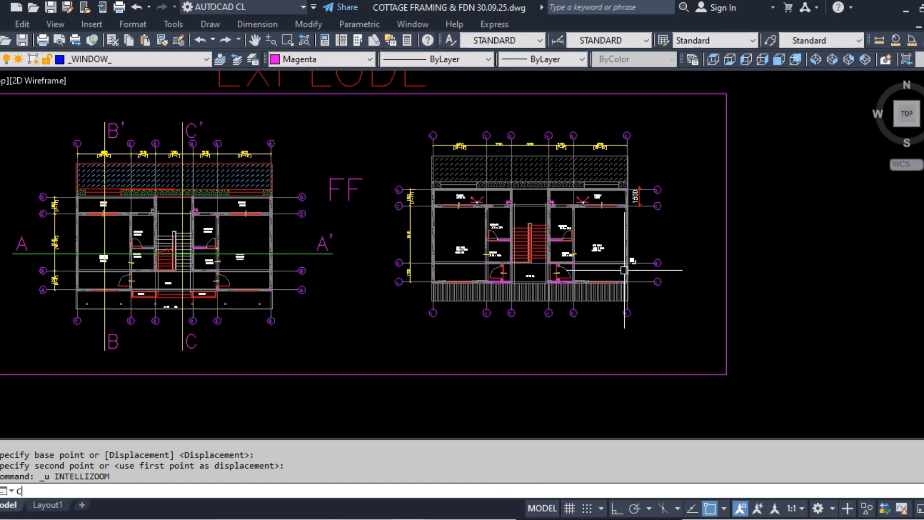
{"action": "type", "text": "o"}
{"action": "key", "text": "Return"}
{"action": "left_click", "coordinate": [697, 330]}
{"action": "left_click", "coordinate": [313, 70]}
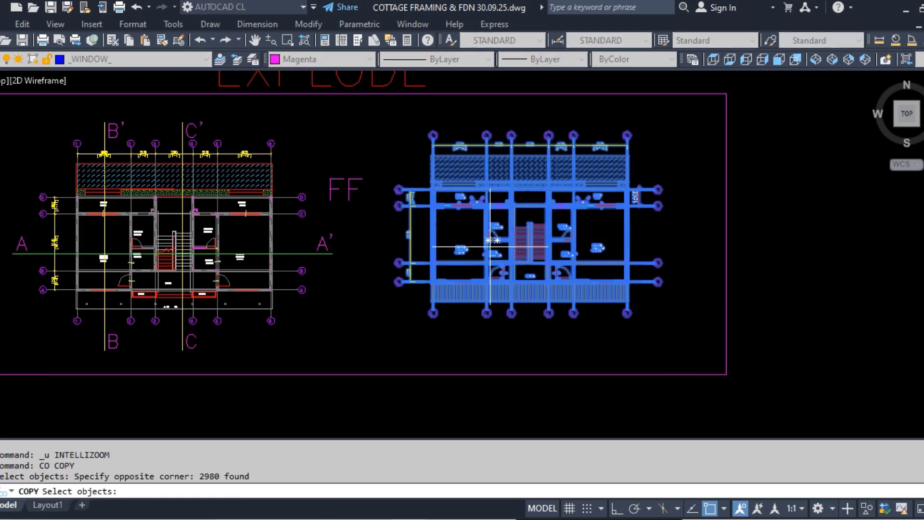
{"action": "key", "text": "Return"}
{"action": "left_click", "coordinate": [489, 246]}
{"action": "scroll", "coordinate": [173, 212], "scroll_direction": "down", "scroll_amount": 2}
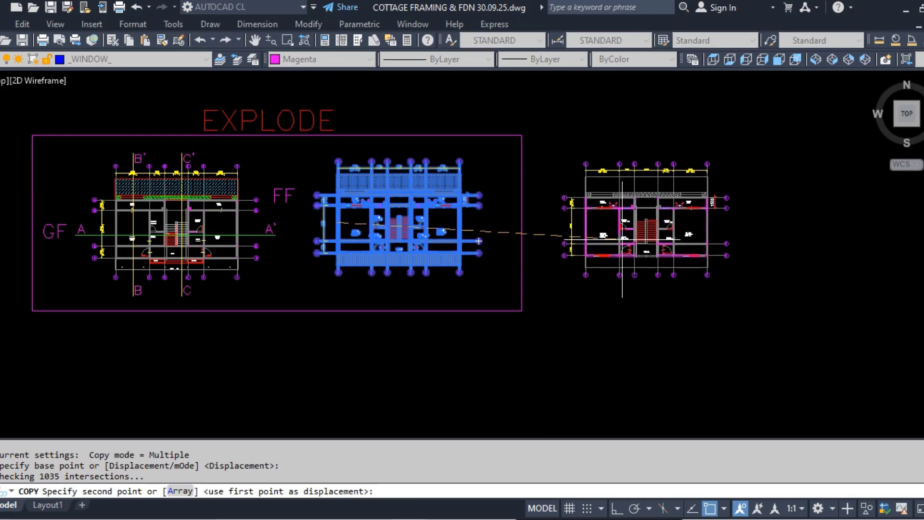
{"action": "key", "text": "F8"}
{"action": "left_click", "coordinate": [719, 241]}
{"action": "key", "text": "Escape"}
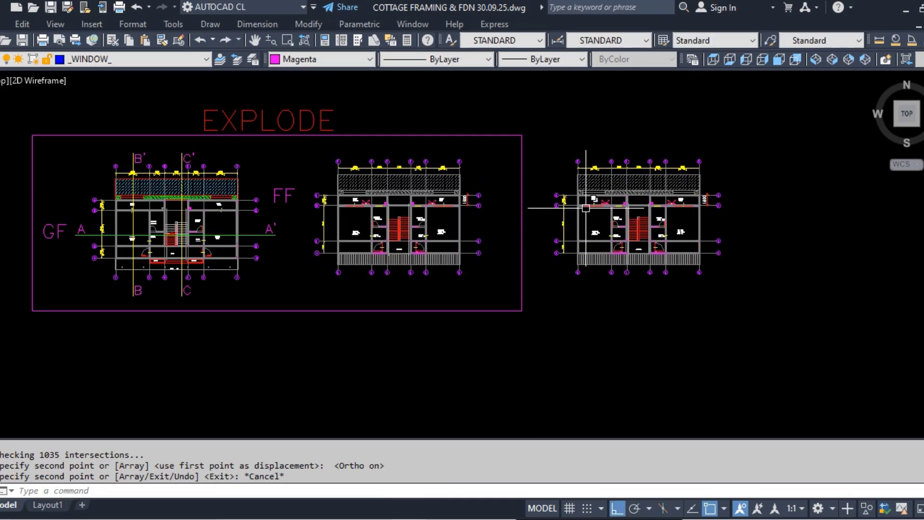
Step: Define the whole copied first floor plan as a block named GGG, converting the objects to a block, and close the block editor
{"action": "scroll", "coordinate": [586, 208], "scroll_direction": "up", "scroll_amount": 4}
{"action": "type", "text": "B"}
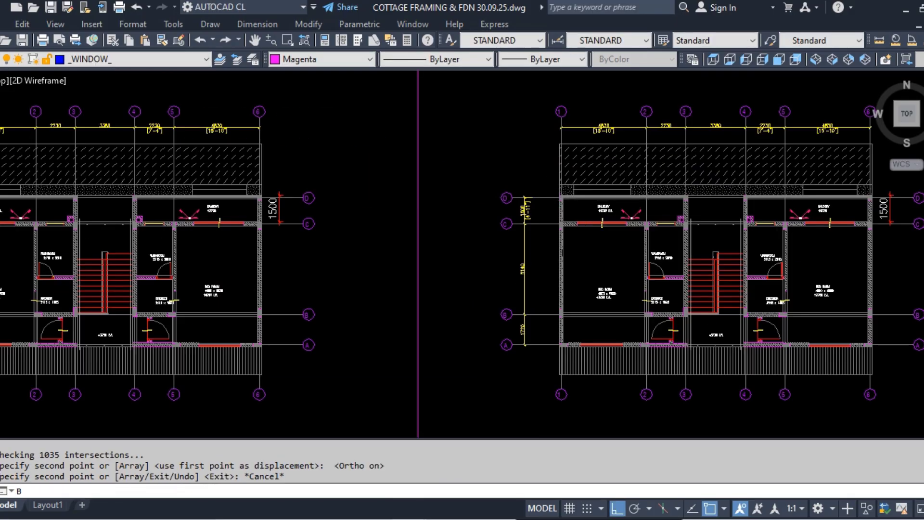
{"action": "key", "text": "Return"}
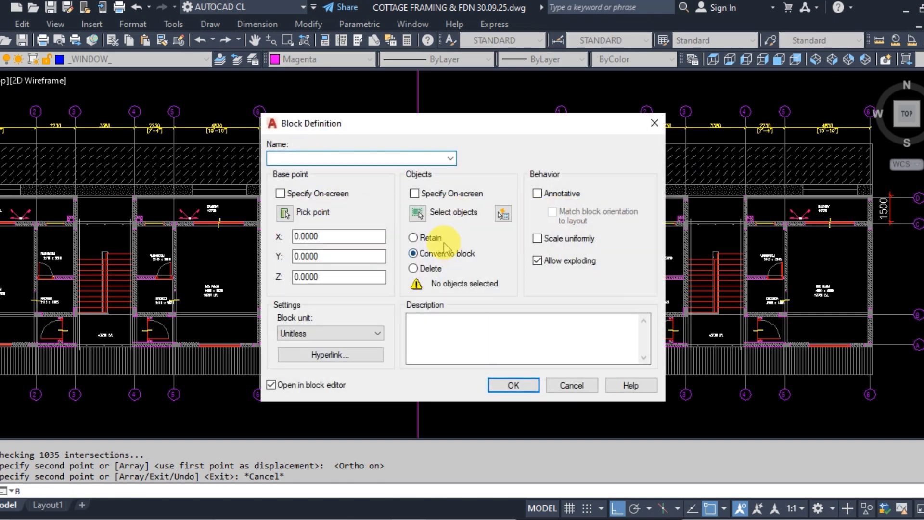
{"action": "type", "text": "GGG"}
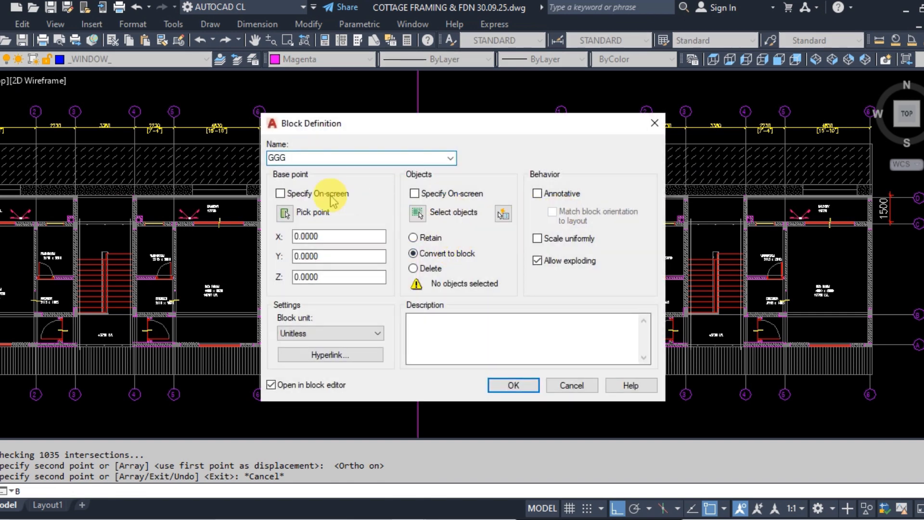
{"action": "left_click", "coordinate": [417, 212]}
{"action": "scroll", "coordinate": [417, 194], "scroll_direction": "down", "scroll_amount": 3}
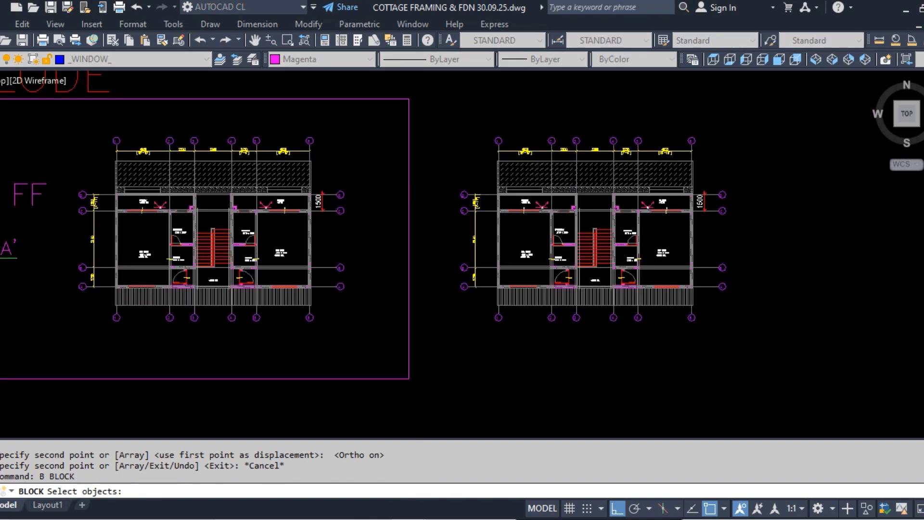
{"action": "left_click", "coordinate": [427, 103]}
{"action": "left_click", "coordinate": [828, 415]}
{"action": "key", "text": "Return"}
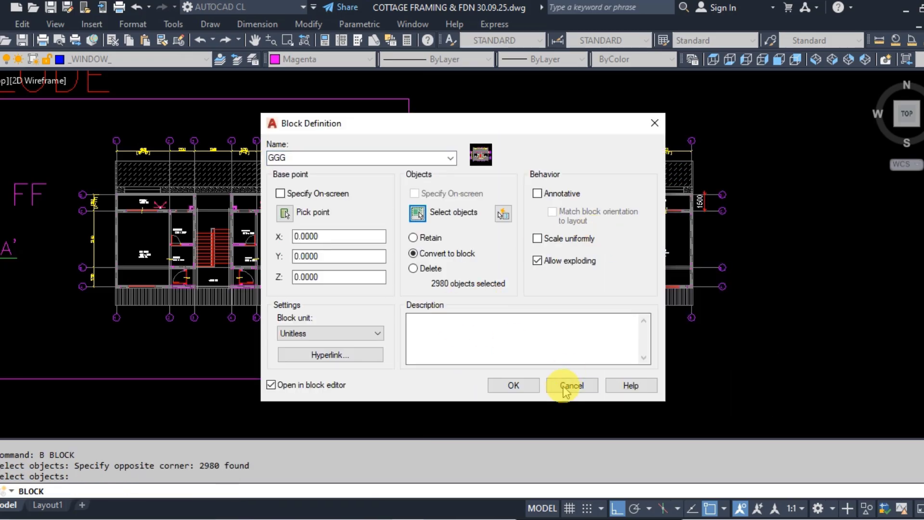
{"action": "left_click", "coordinate": [525, 384]}
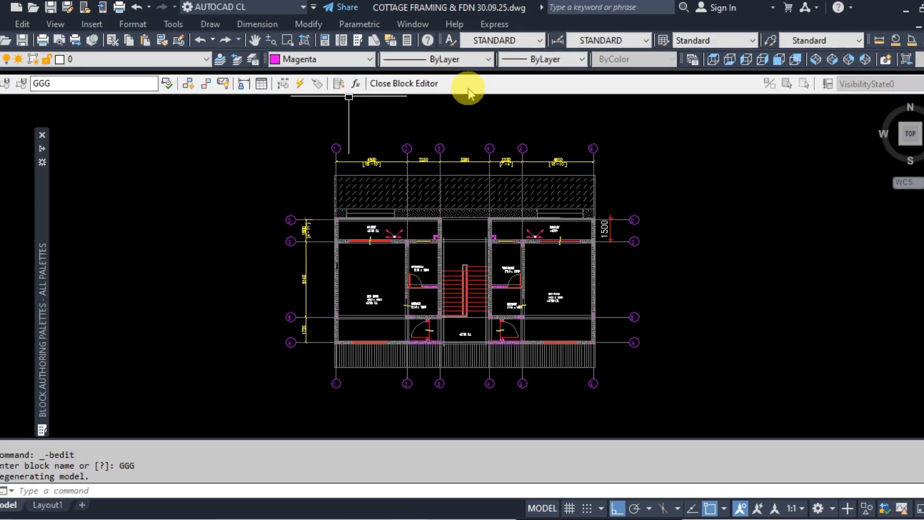
{"action": "left_click", "coordinate": [407, 84]}
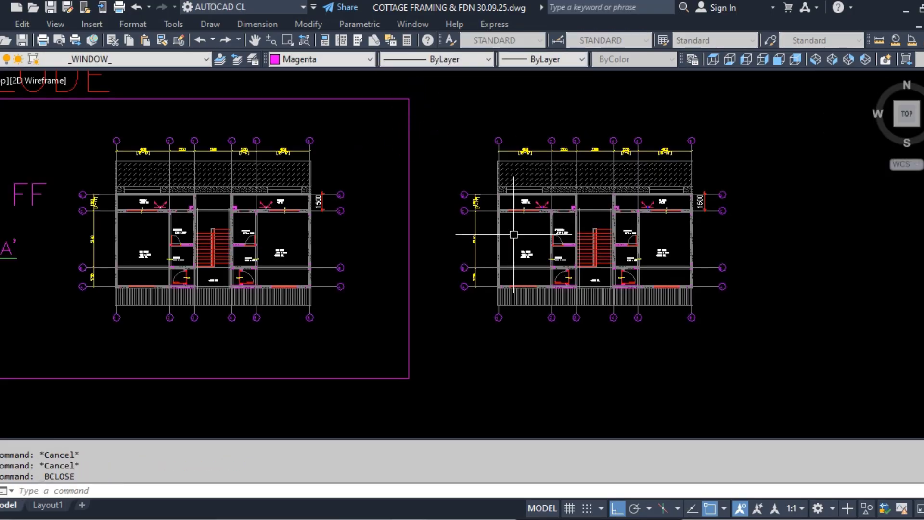
Step: Open the copied plan's block GGG for editing in the block editor
{"action": "scroll", "coordinate": [623, 187], "scroll_direction": "up", "scroll_amount": 6}
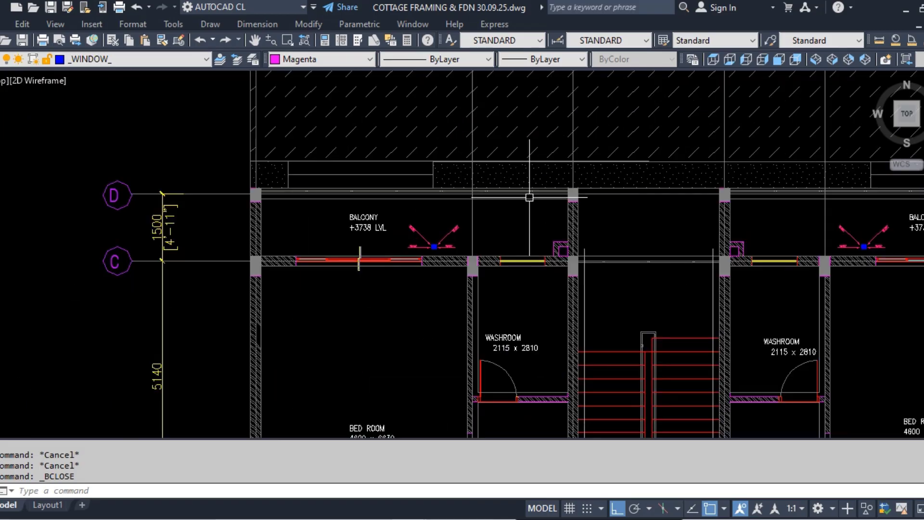
{"action": "scroll", "coordinate": [527, 188], "scroll_direction": "down", "scroll_amount": 4}
{"action": "key", "text": "Escape"}
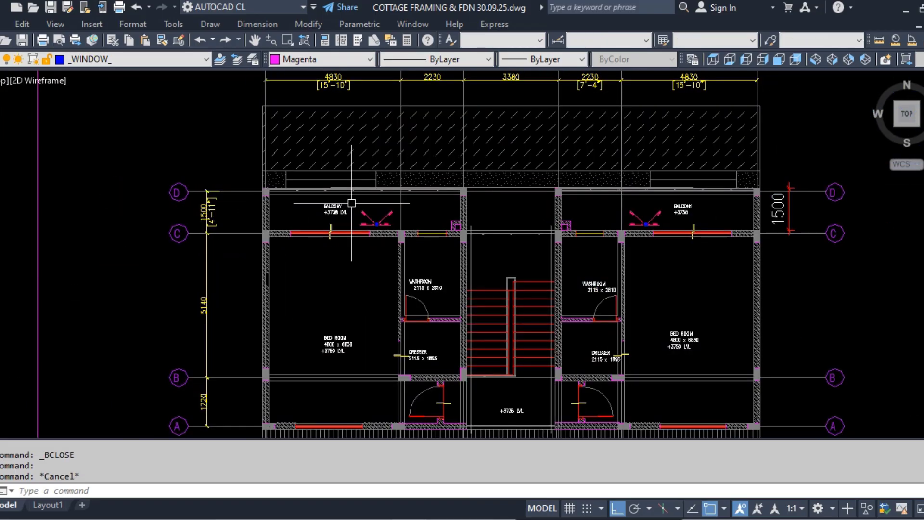
{"action": "middle_click_drag", "start_coordinate": [324, 214], "coordinate": [371, 223]}
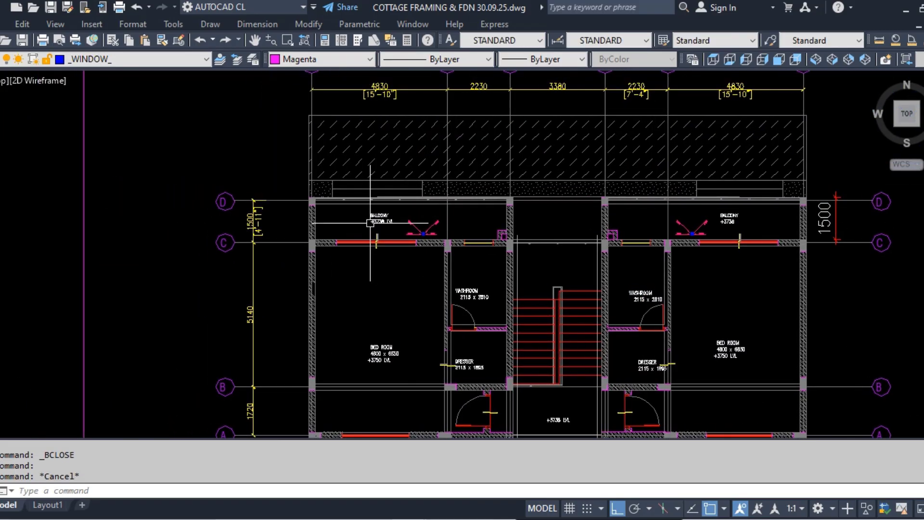
{"action": "scroll", "coordinate": [301, 239], "scroll_direction": "up", "scroll_amount": 3}
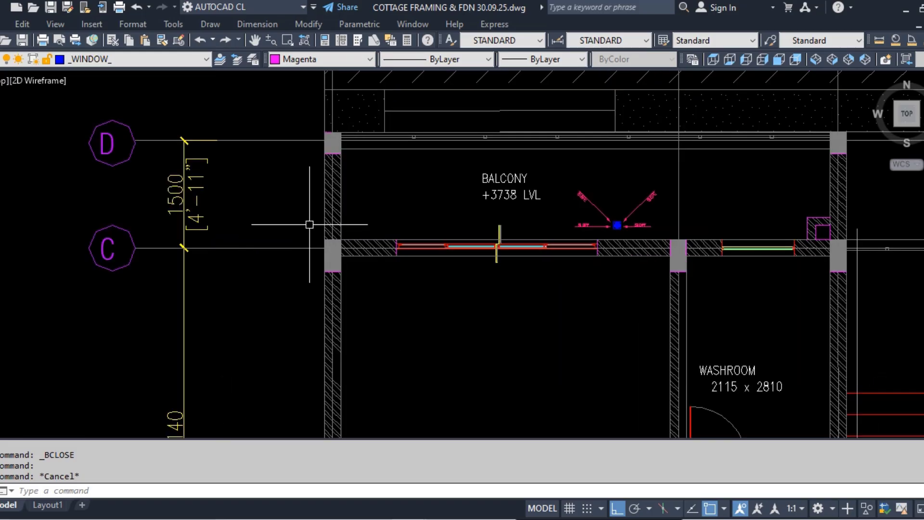
{"action": "key", "text": "ctrl+a"}
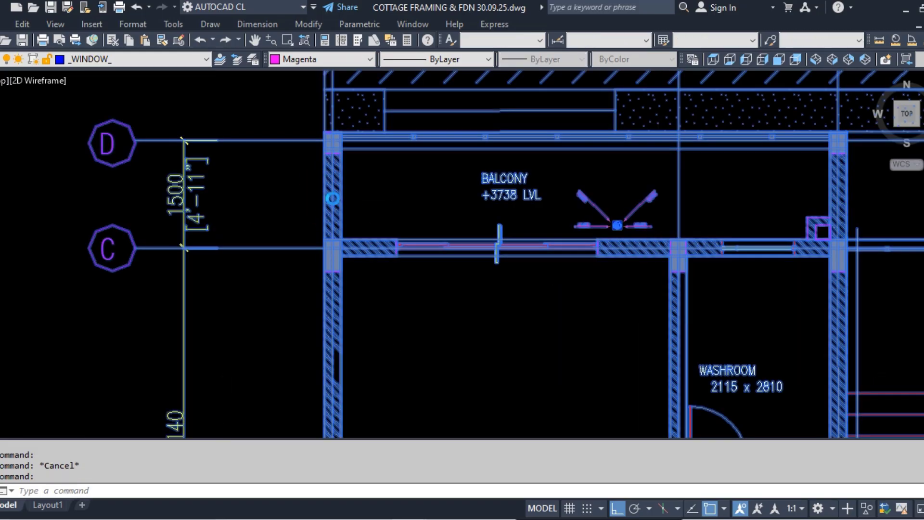
{"action": "double_click", "coordinate": [333, 197]}
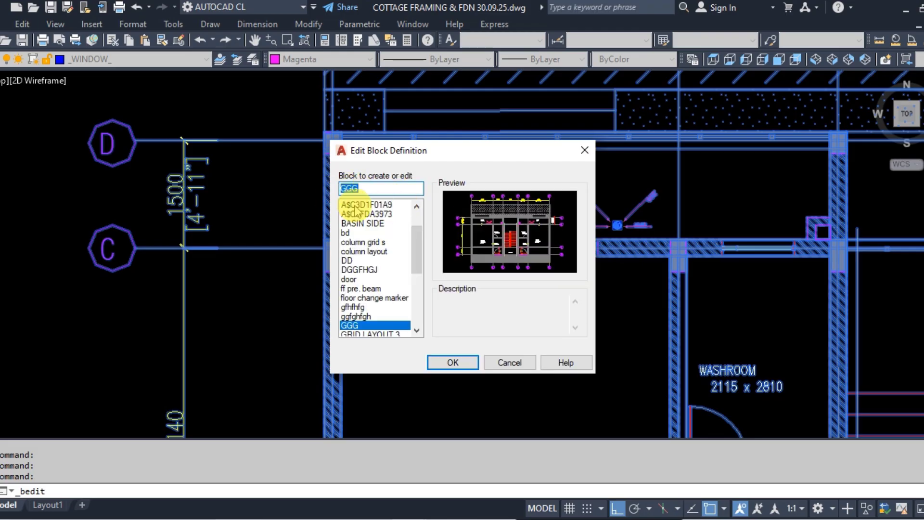
{"action": "left_click", "coordinate": [459, 363]}
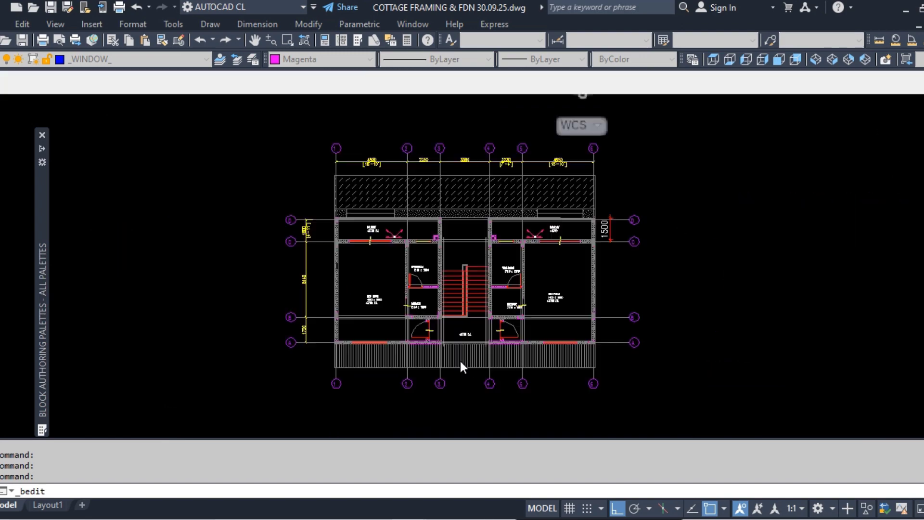
Step: Erase the dimension line and both texts of the dimension between grid lines C and D inside block GGG
{"action": "scroll", "coordinate": [372, 255], "scroll_direction": "up", "scroll_amount": 4}
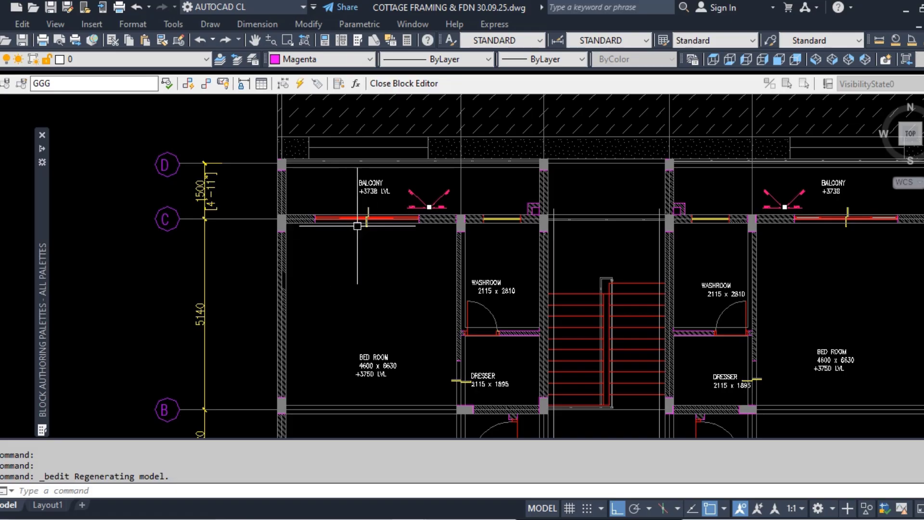
{"action": "scroll", "coordinate": [359, 219], "scroll_direction": "down", "scroll_amount": 5}
{"action": "left_click", "coordinate": [395, 84]}
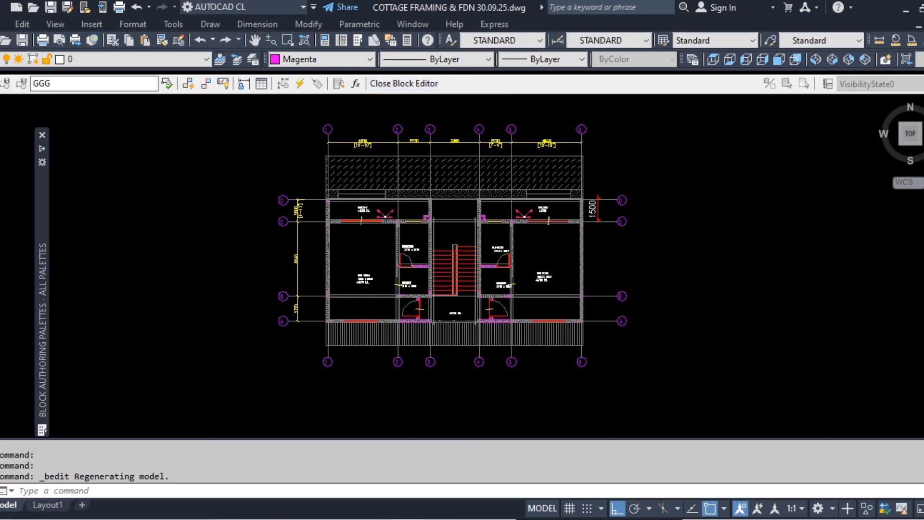
{"action": "scroll", "coordinate": [323, 212], "scroll_direction": "up", "scroll_amount": 8}
{"action": "left_click", "coordinate": [244, 194]}
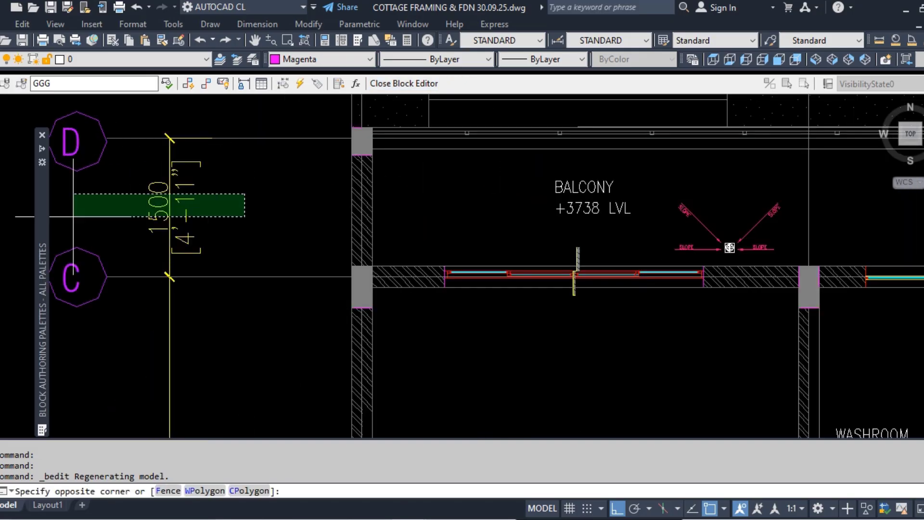
{"action": "left_click", "coordinate": [73, 217]}
{"action": "type", "text": "E"}
{"action": "key", "text": "Return"}
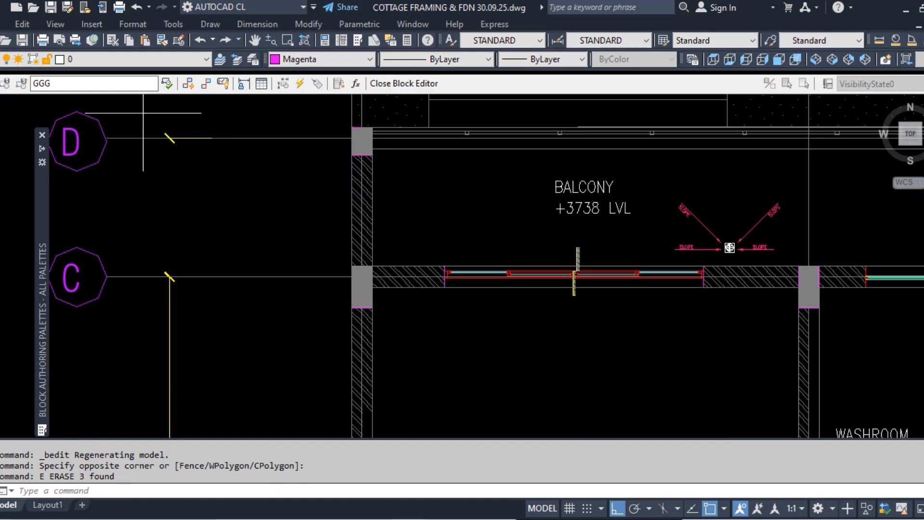
Step: Erase the leftover dimension tick and extension line at grid D, and close the block editor, saving the changes to GGG
{"action": "left_click", "coordinate": [143, 113]}
{"action": "left_click", "coordinate": [272, 225]}
{"action": "key", "text": "Return"}
{"action": "left_click", "coordinate": [423, 89]}
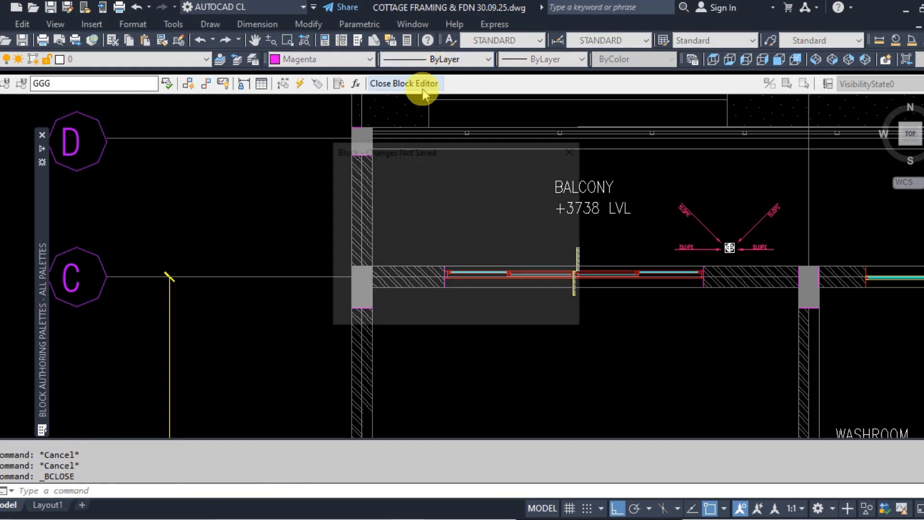
{"action": "left_click", "coordinate": [406, 237]}
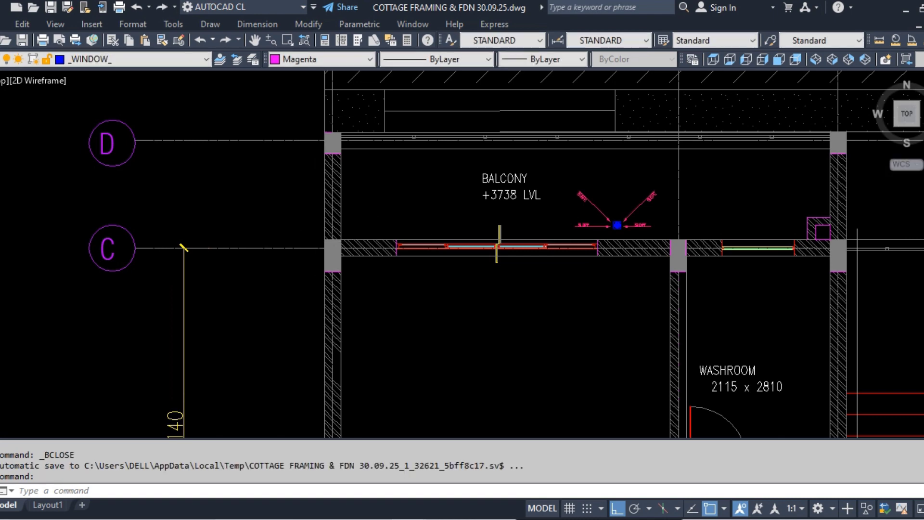
Step: Compare the edited block copy with the exploded first floor plan and the ground floor plan
{"action": "scroll", "coordinate": [325, 117], "scroll_direction": "down", "scroll_amount": 6}
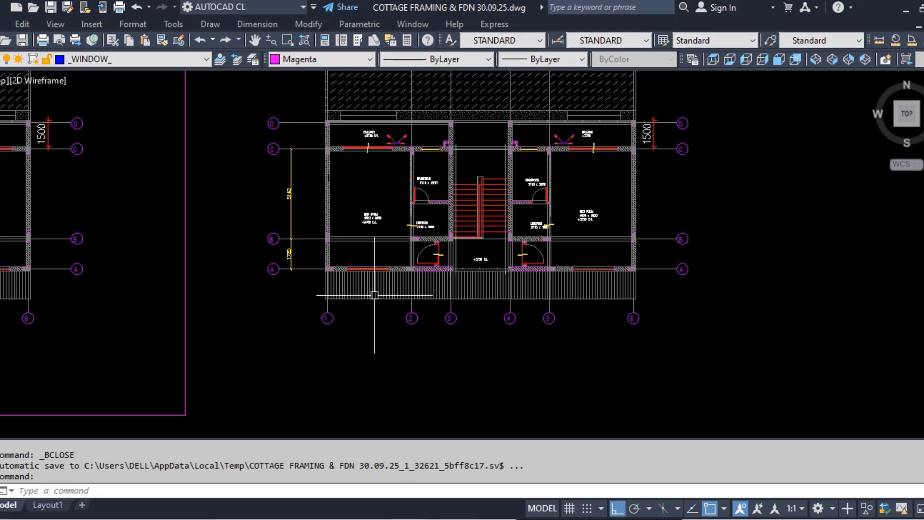
{"action": "scroll", "coordinate": [557, 239], "scroll_direction": "down", "scroll_amount": 4}
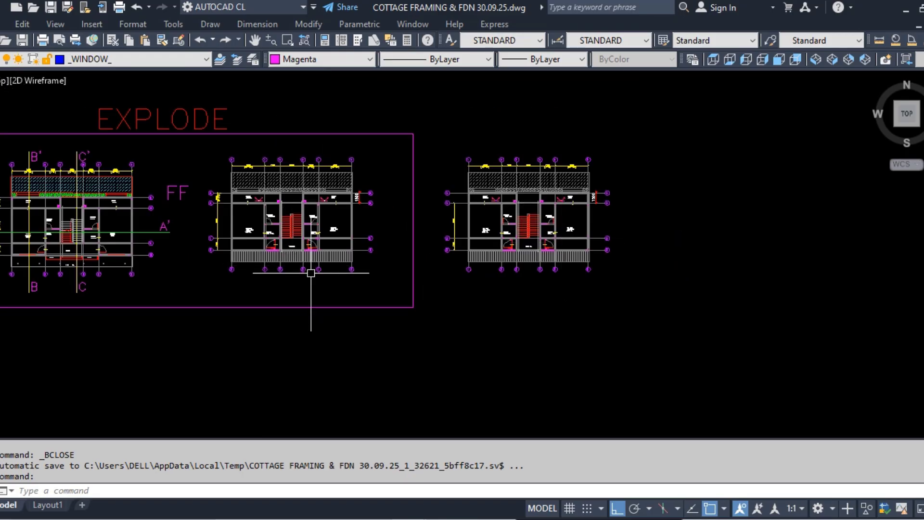
{"action": "scroll", "coordinate": [218, 222], "scroll_direction": "up", "scroll_amount": 2}
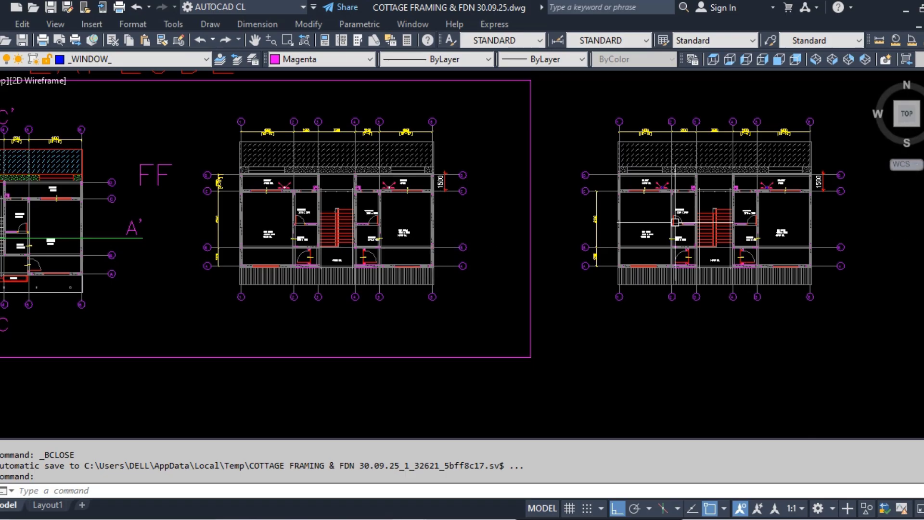
{"action": "mouse_move", "coordinate": [675, 222]}
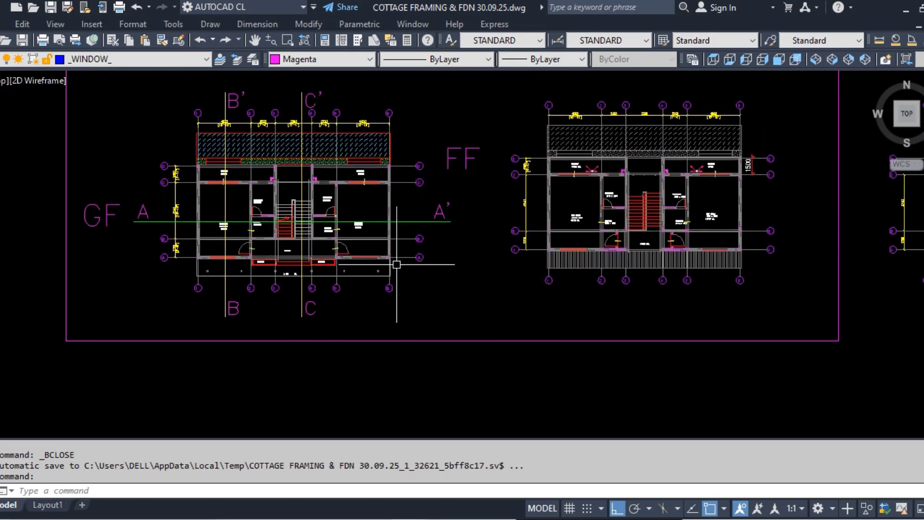
{"action": "middle_click_drag", "start_coordinate": [178, 260], "coordinate": [351, 303]}
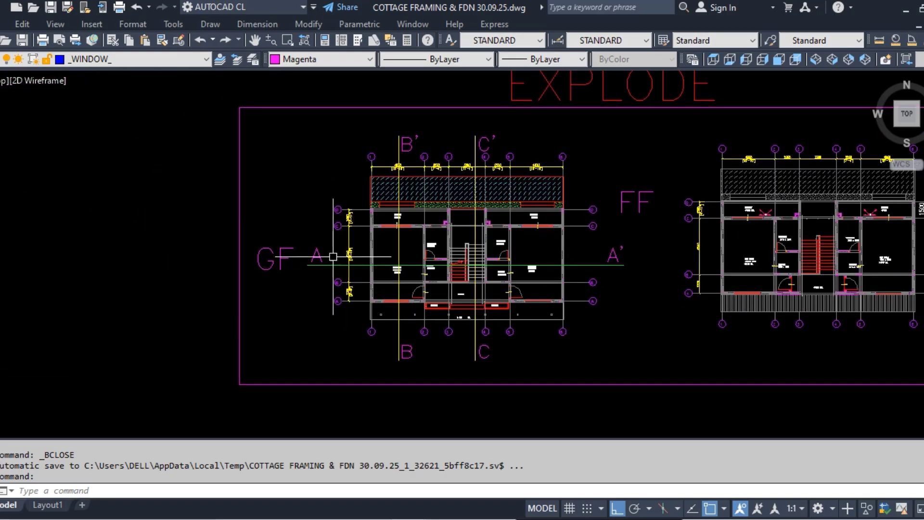
{"action": "scroll", "coordinate": [318, 246], "scroll_direction": "down", "scroll_amount": 2}
{"action": "type", "text": "RE"}
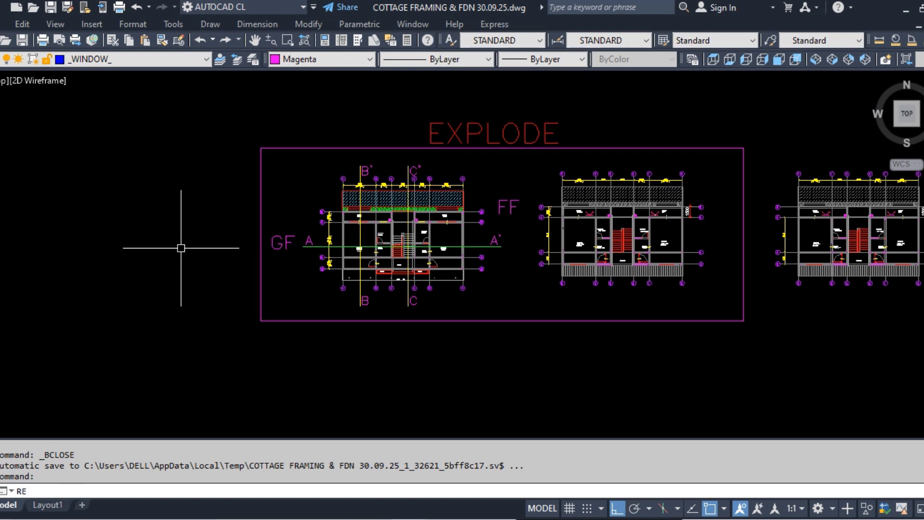
{"action": "type", "text": "C"}
{"action": "key", "text": "Return"}
{"action": "scroll", "coordinate": [275, 216], "scroll_direction": "up", "scroll_amount": 3}
{"action": "left_click", "coordinate": [230, 180]}
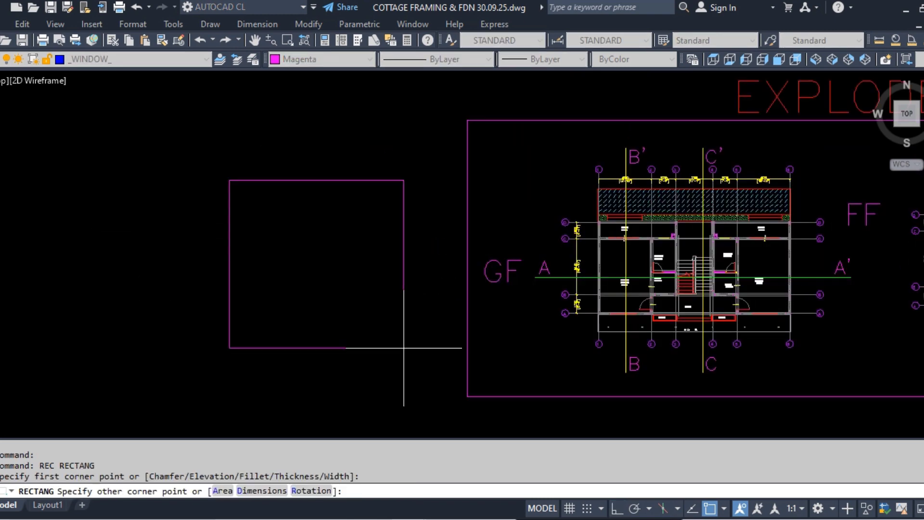
{"action": "key", "text": "Escape"}
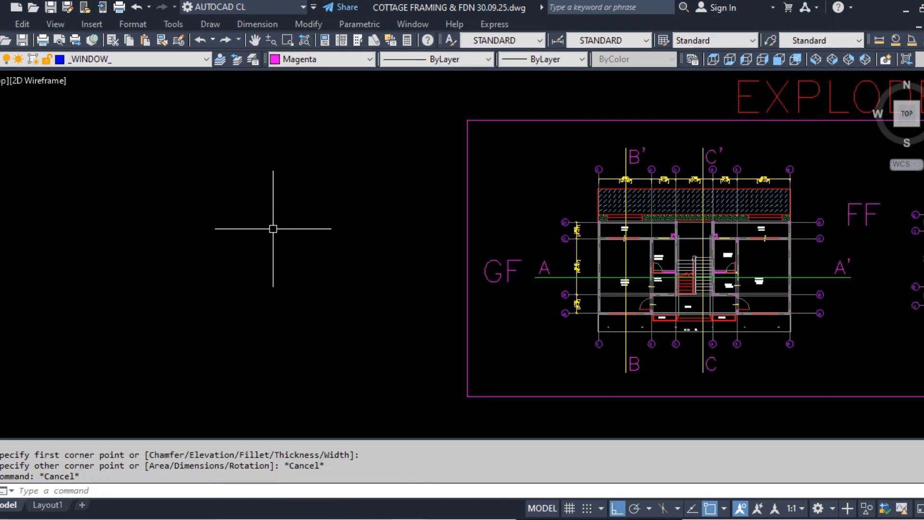
Step: Draw a 10000 by 10000 rectangle in the empty area beside the framed ground floor plan
{"action": "type", "text": "REC"}
{"action": "key", "text": "Return"}
{"action": "left_click", "coordinate": [266, 163]}
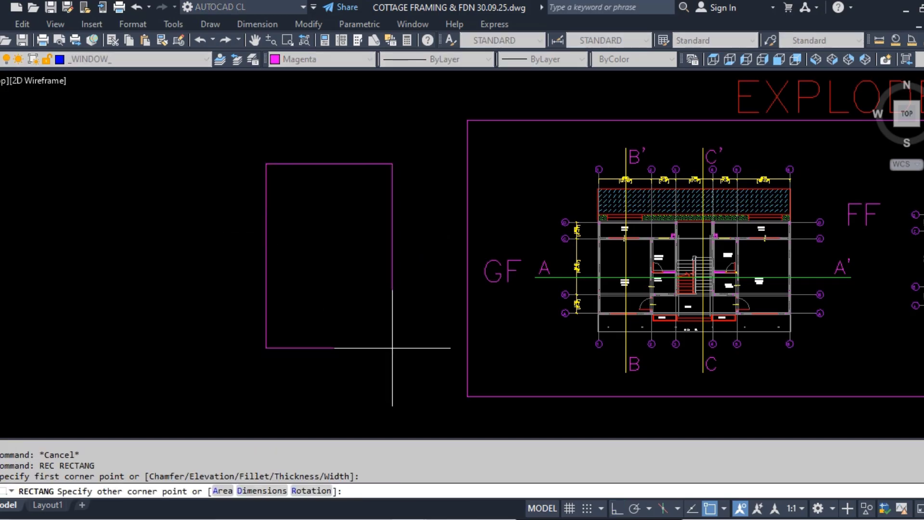
{"action": "type", "text": "D"}
{"action": "key", "text": "Return"}
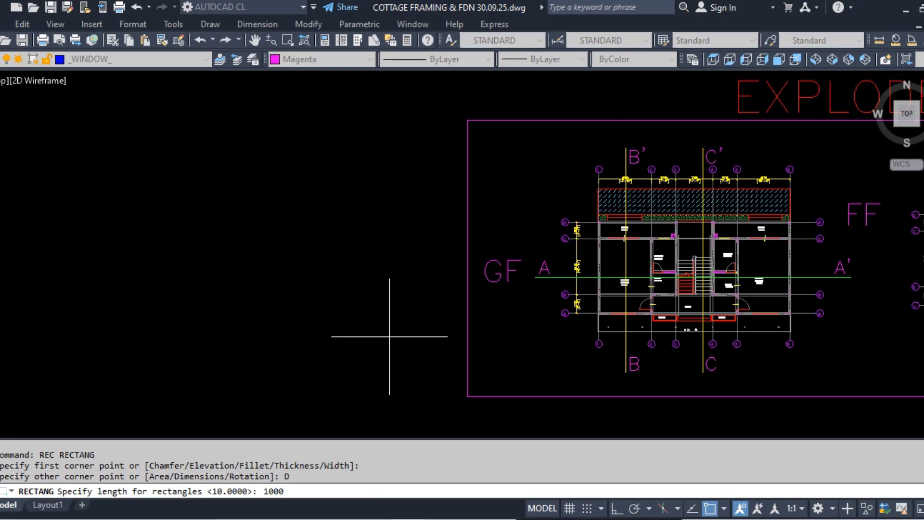
{"action": "key", "text": "Return"}
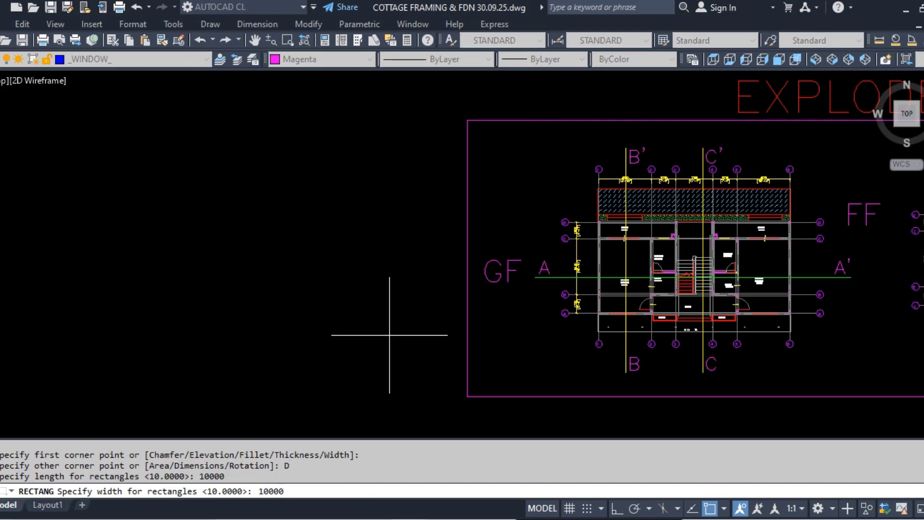
{"action": "type", "text": "10000"}
{"action": "key", "text": "Return"}
{"action": "left_click", "coordinate": [388, 330]}
{"action": "scroll", "coordinate": [296, 164], "scroll_direction": "up", "scroll_amount": 4}
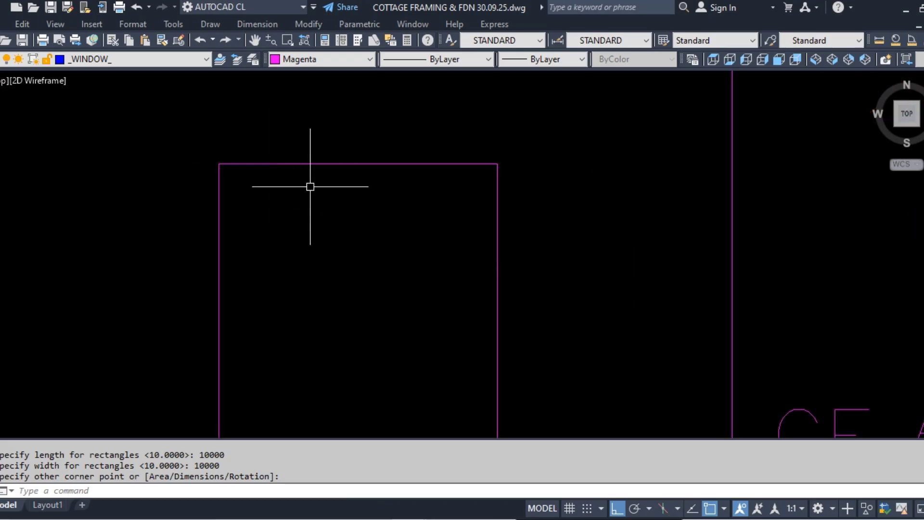
{"action": "scroll", "coordinate": [306, 159], "scroll_direction": "down", "scroll_amount": 2}
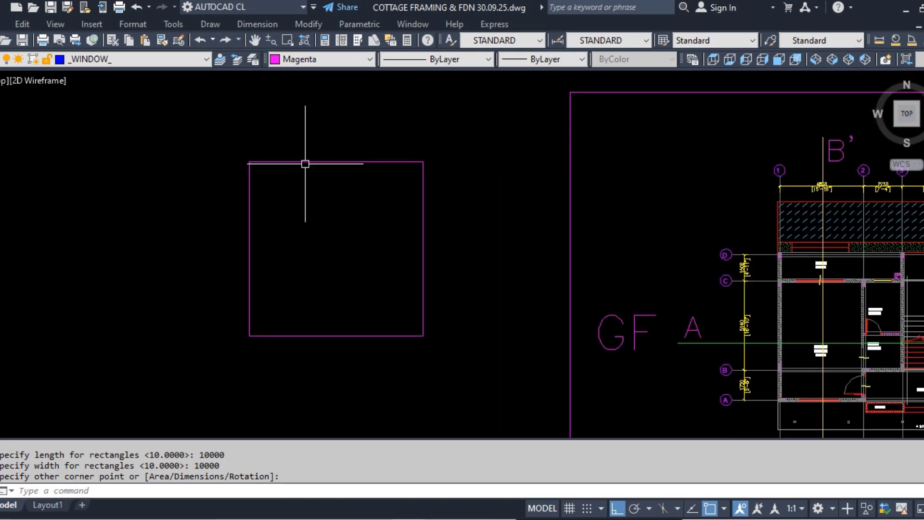
Step: Examine the new rectangle's object type and geometry in its properties, and check how its edges select
{"action": "left_click", "coordinate": [330, 163]}
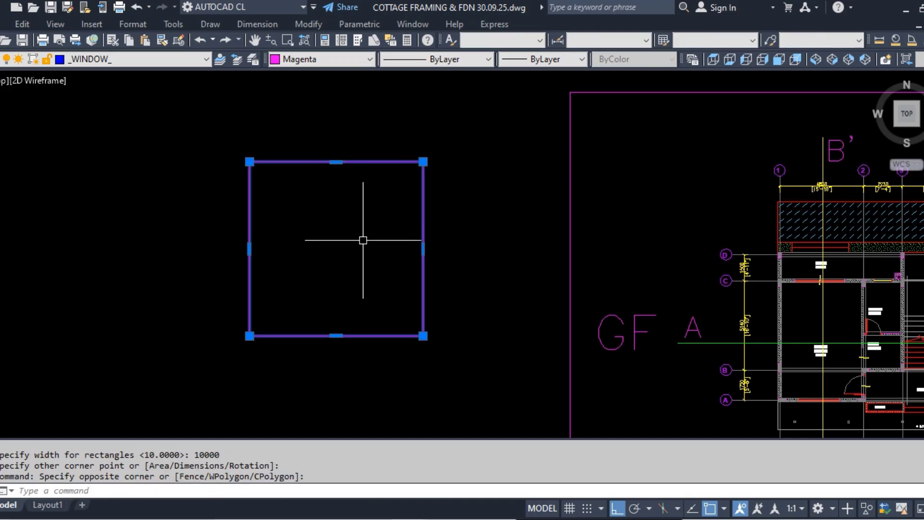
{"action": "scroll", "coordinate": [251, 164], "scroll_direction": "up", "scroll_amount": 2}
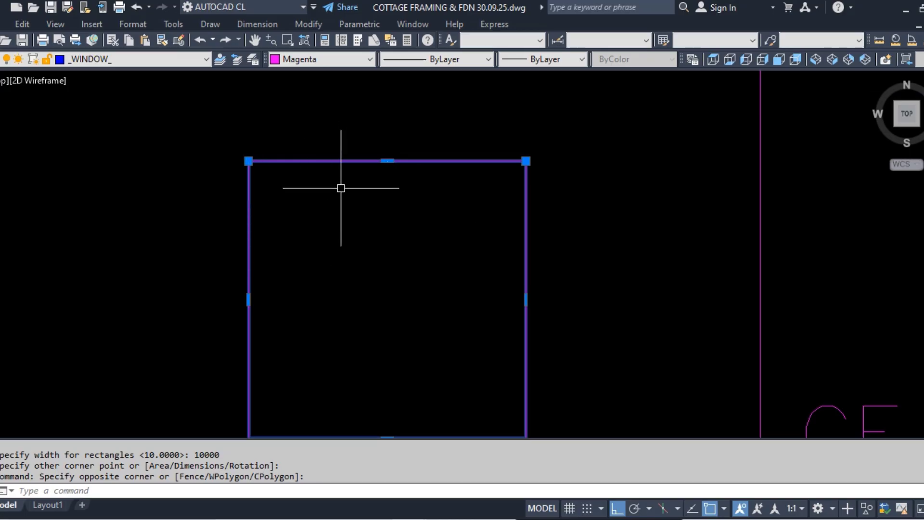
{"action": "key", "text": "Escape"}
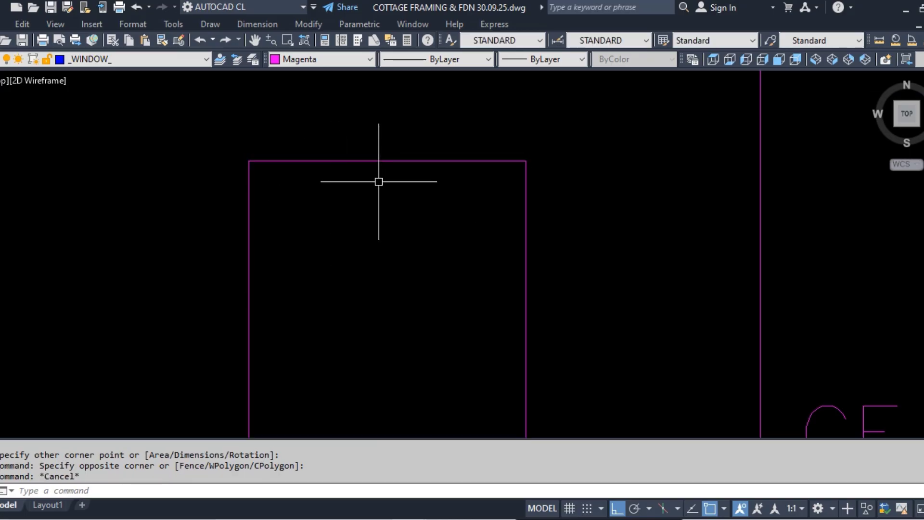
{"action": "type", "text": "MO"}
{"action": "key", "text": "Return"}
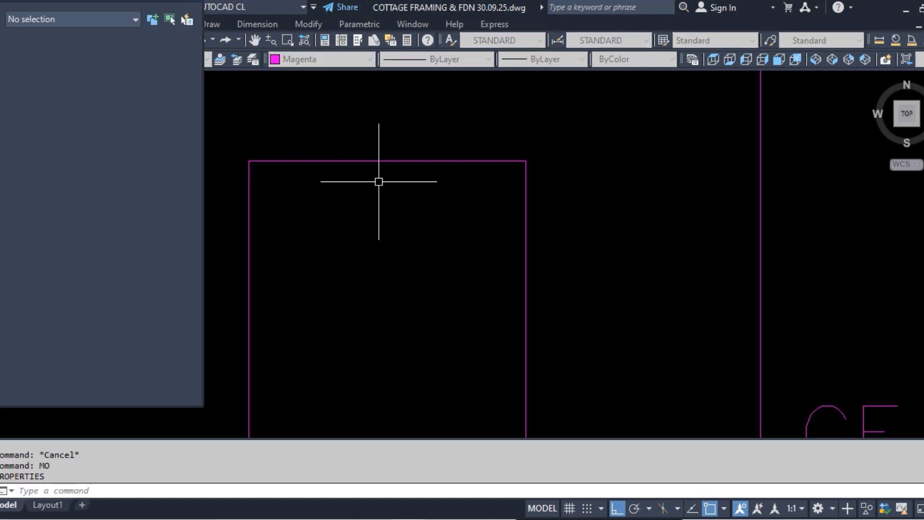
{"action": "left_click", "coordinate": [382, 198]}
{"action": "left_click", "coordinate": [350, 120]}
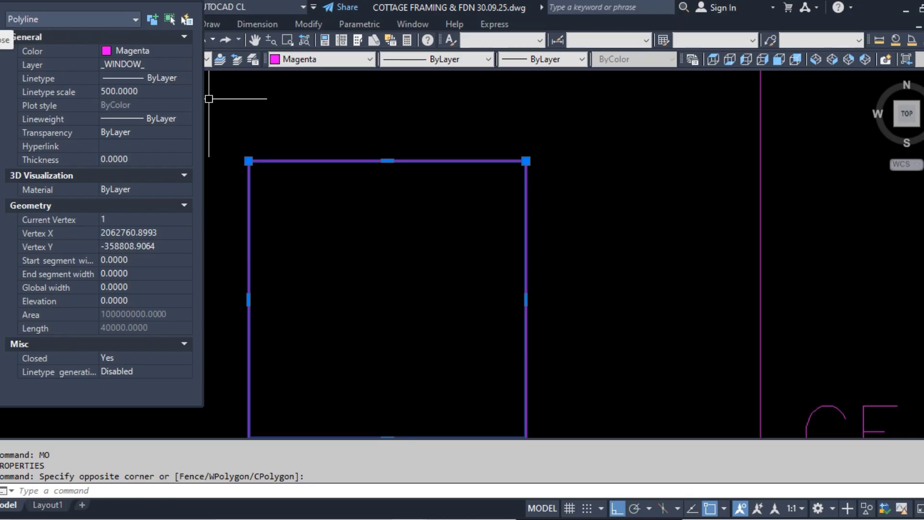
{"action": "left_click", "coordinate": [2, 5]}
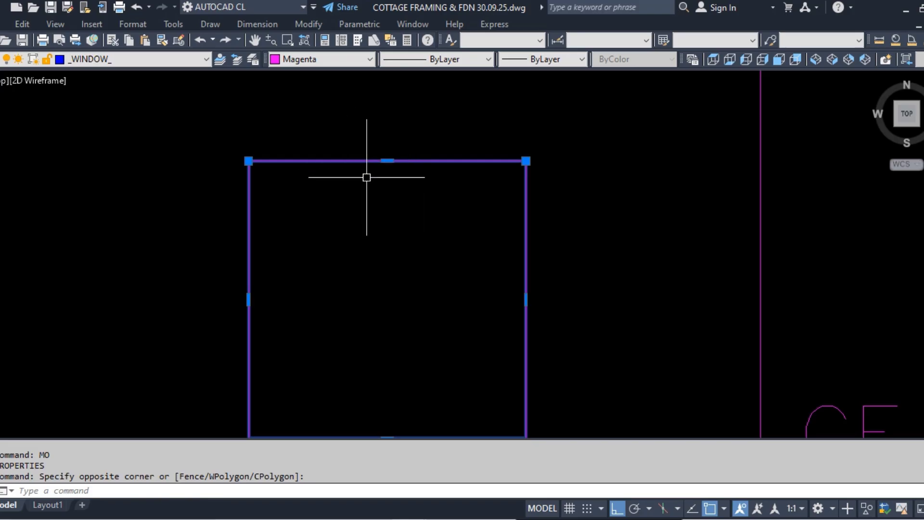
{"action": "key", "text": "Escape"}
{"action": "middle_click_drag", "start_coordinate": [371, 175], "coordinate": [502, 130]}
{"action": "scroll", "coordinate": [357, 171], "scroll_direction": "down", "scroll_amount": 2}
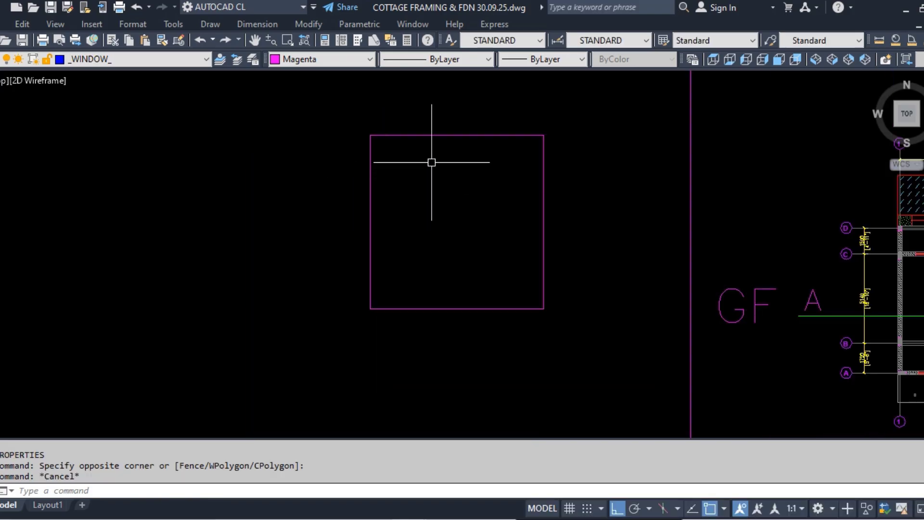
{"action": "scroll", "coordinate": [451, 127], "scroll_direction": "up", "scroll_amount": 2}
{"action": "left_click", "coordinate": [451, 132]}
{"action": "left_click", "coordinate": [440, 163]}
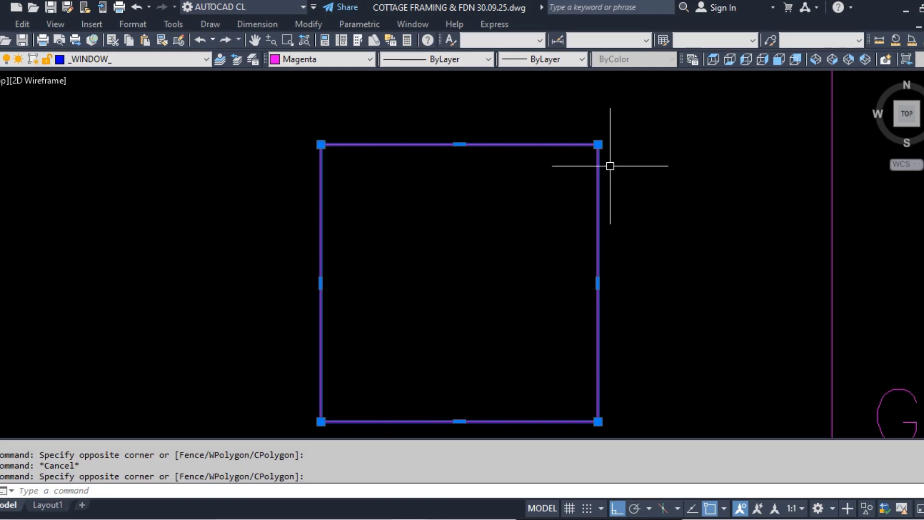
{"action": "key", "text": "Escape"}
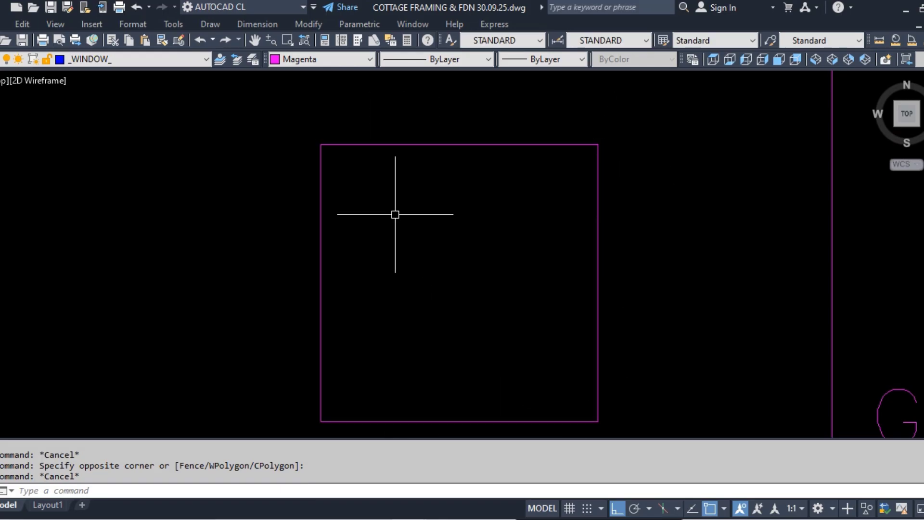
Step: Explode the 10000 by 10000 rectangle into separate lines
{"action": "type", "text": "x"}
{"action": "key", "text": "Return"}
{"action": "left_click", "coordinate": [398, 208]}
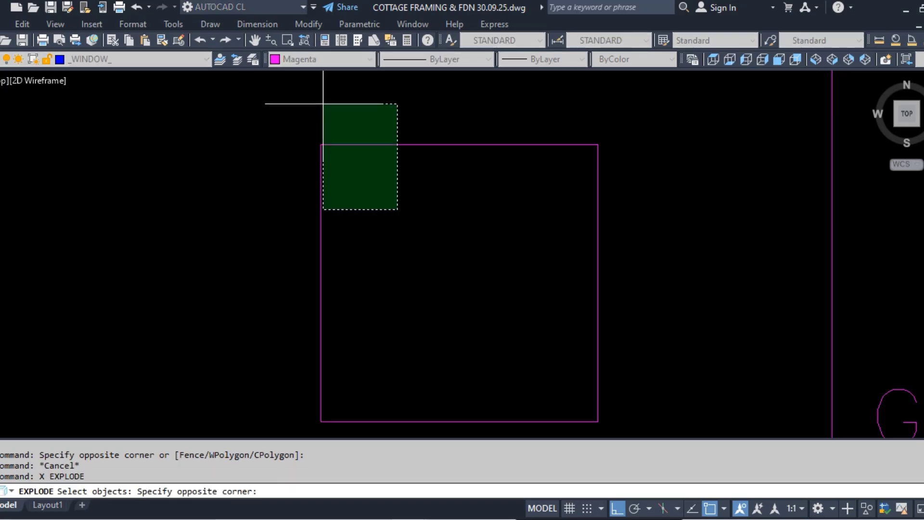
{"action": "left_click", "coordinate": [322, 107]}
{"action": "key", "text": "Return"}
Step: Erase the upper edge line of the exploded rectangle
{"action": "left_click", "coordinate": [438, 181]}
{"action": "left_click", "coordinate": [424, 83]}
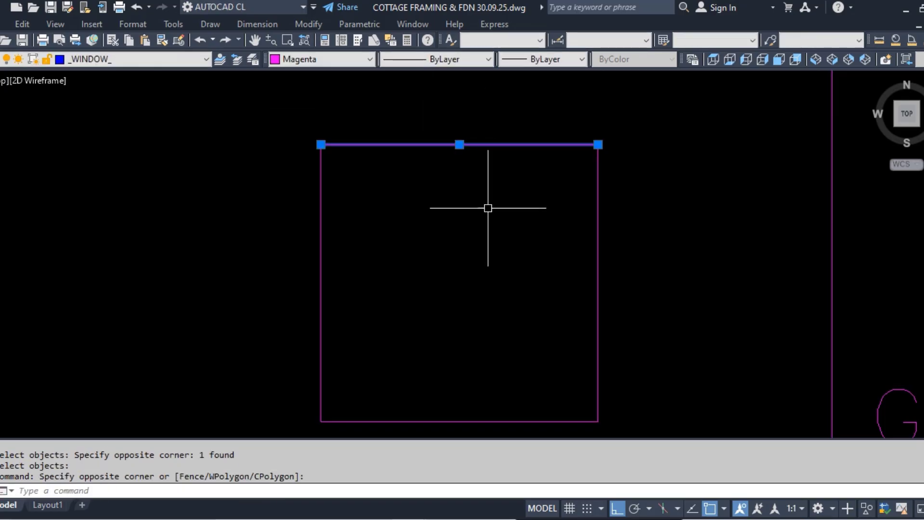
{"action": "type", "text": "e"}
{"action": "key", "text": "Return"}
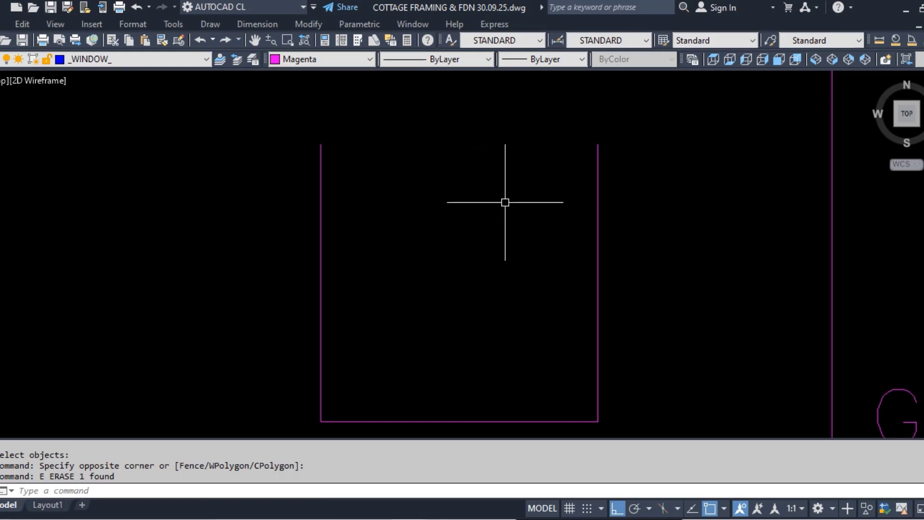
{"action": "scroll", "coordinate": [400, 140], "scroll_direction": "down", "scroll_amount": 2}
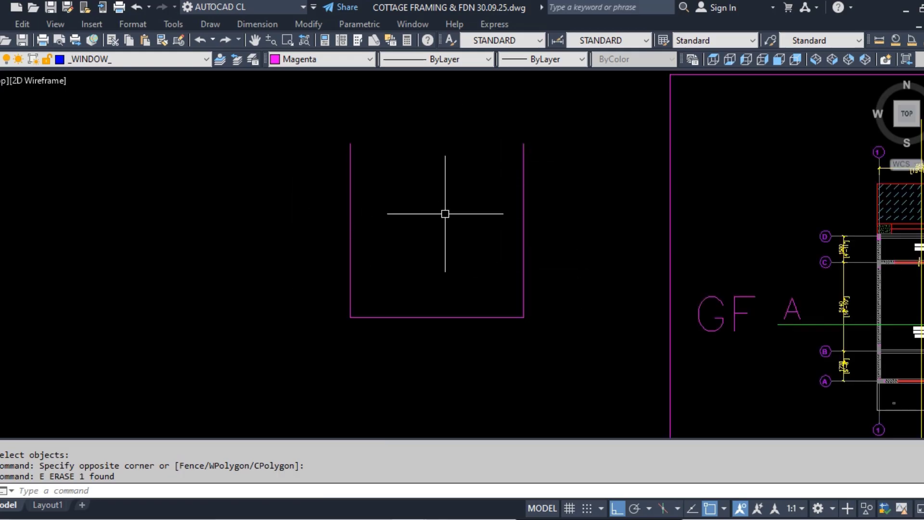
Step: Undo the erasure of the upper edge and the explosion of the rectangle
{"action": "key", "text": "ctrl+z"}
{"action": "key", "text": "ctrl+z"}
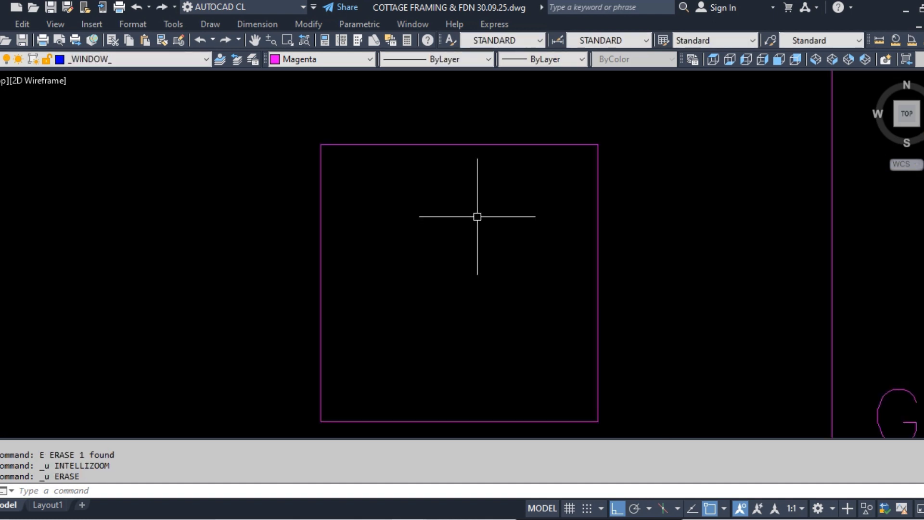
{"action": "key", "text": "ctrl+z"}
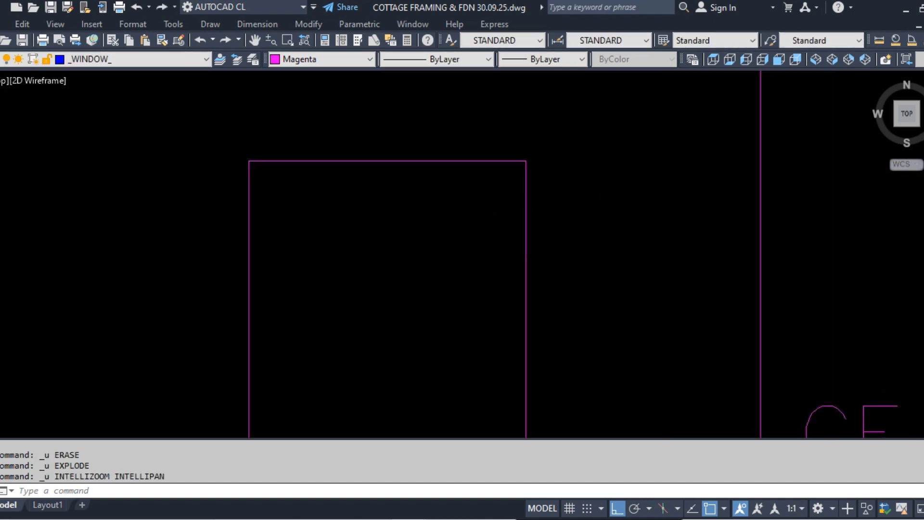
{"action": "left_click", "coordinate": [525, 220]}
{"action": "key", "text": "Escape"}
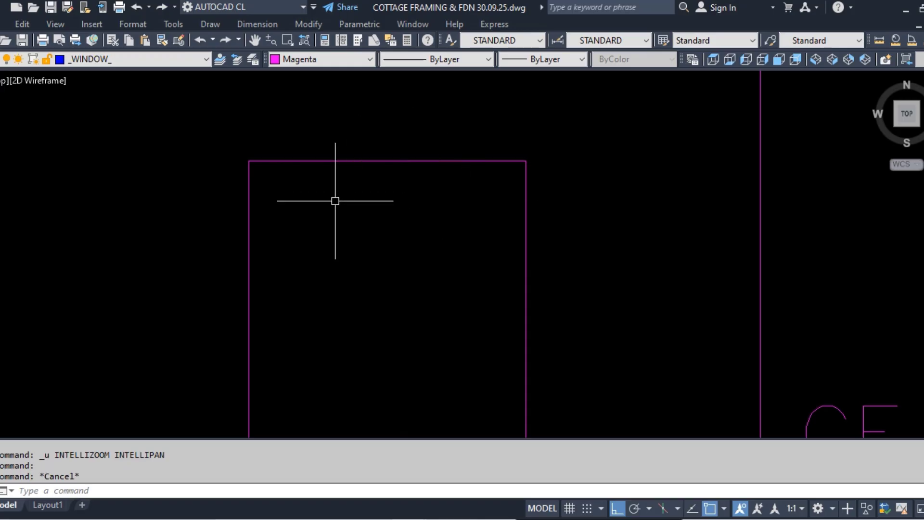
Step: Add a linear dimension to the rectangle's upper edge by selecting the edge, placing it just above the rectangle
{"action": "scroll", "coordinate": [252, 184], "scroll_direction": "down", "scroll_amount": 4}
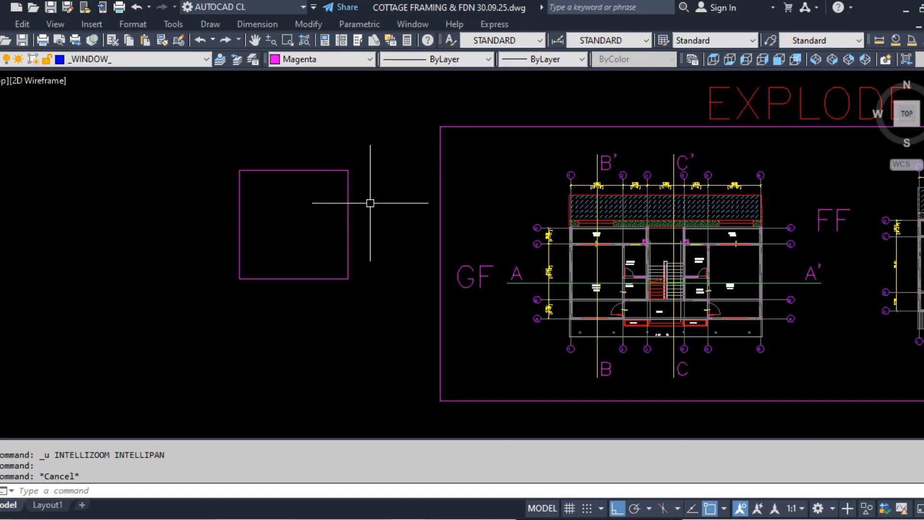
{"action": "scroll", "coordinate": [303, 221], "scroll_direction": "down", "scroll_amount": 4}
{"action": "scroll", "coordinate": [464, 216], "scroll_direction": "up", "scroll_amount": 2}
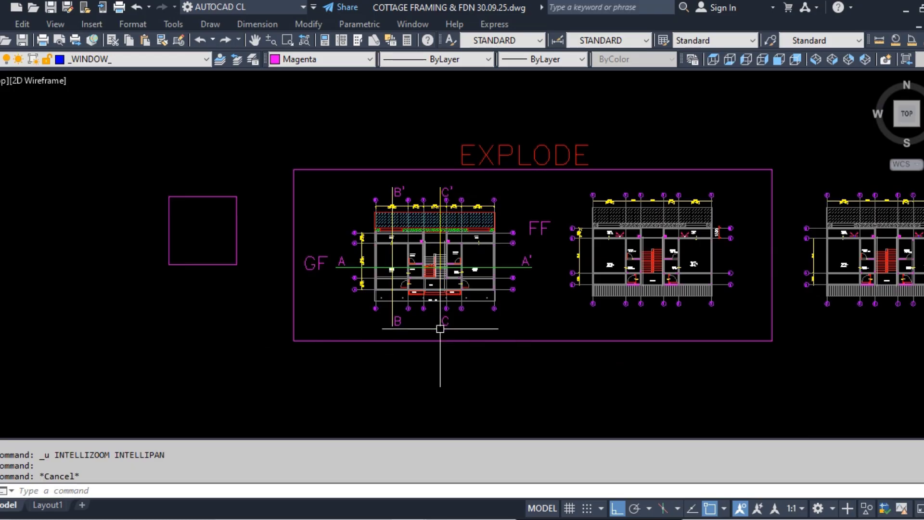
{"action": "scroll", "coordinate": [148, 166], "scroll_direction": "up", "scroll_amount": 3}
{"action": "scroll", "coordinate": [213, 278], "scroll_direction": "up", "scroll_amount": 2}
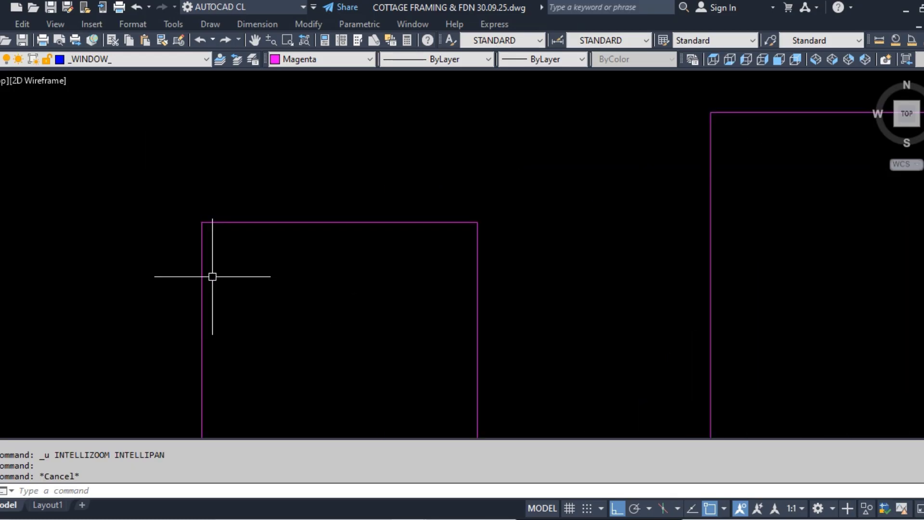
{"action": "type", "text": "LI"}
{"action": "key", "text": "Return"}
{"action": "key", "text": "Return"}
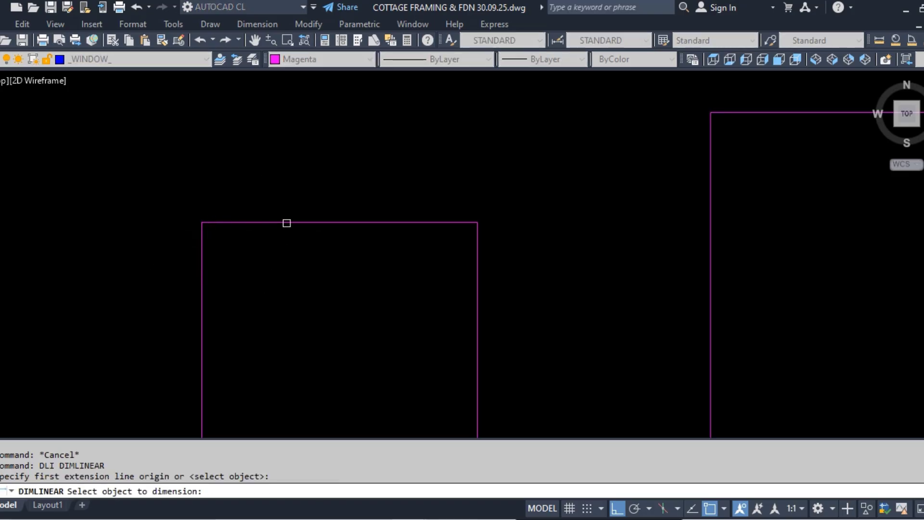
{"action": "left_click", "coordinate": [285, 222]}
{"action": "left_click", "coordinate": [301, 203]}
Step: Add a linear dimension to the rectangle's left edge, placed just outside the rectangle
{"action": "key", "text": "Return"}
{"action": "key", "text": "Return"}
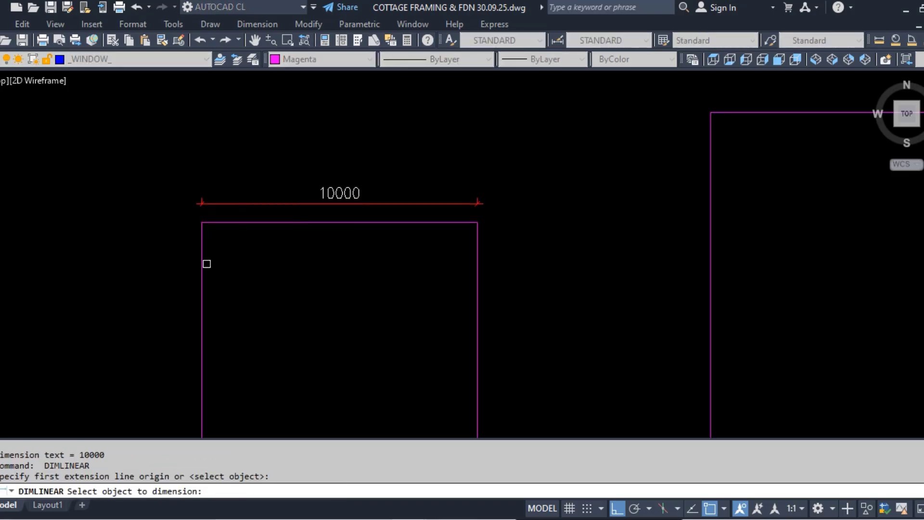
{"action": "left_click", "coordinate": [201, 268]}
{"action": "left_click", "coordinate": [202, 268]}
{"action": "left_click", "coordinate": [181, 281]}
{"action": "key", "text": "Return"}
{"action": "middle_click_drag", "start_coordinate": [231, 301], "coordinate": [305, 231]}
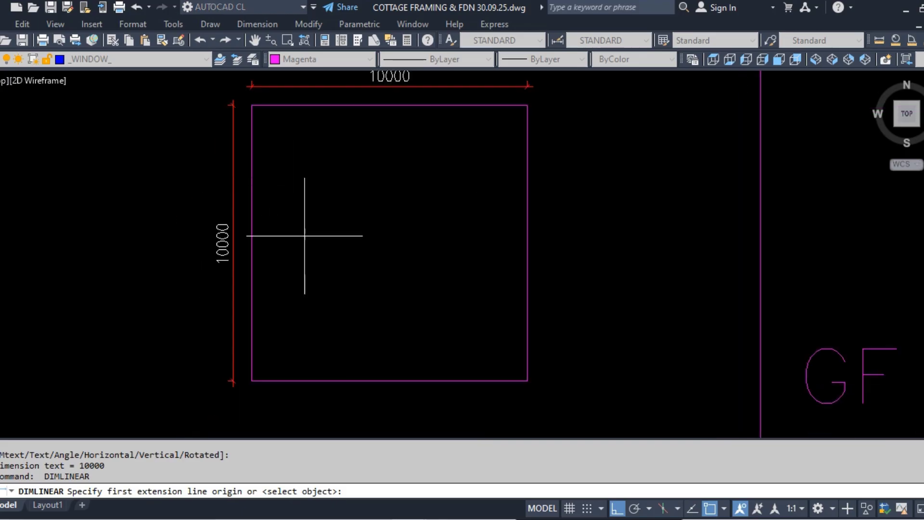
{"action": "scroll", "coordinate": [275, 250], "scroll_direction": "down", "scroll_amount": 2}
{"action": "key", "text": "Escape"}
{"action": "scroll", "coordinate": [258, 201], "scroll_direction": "up", "scroll_amount": 2}
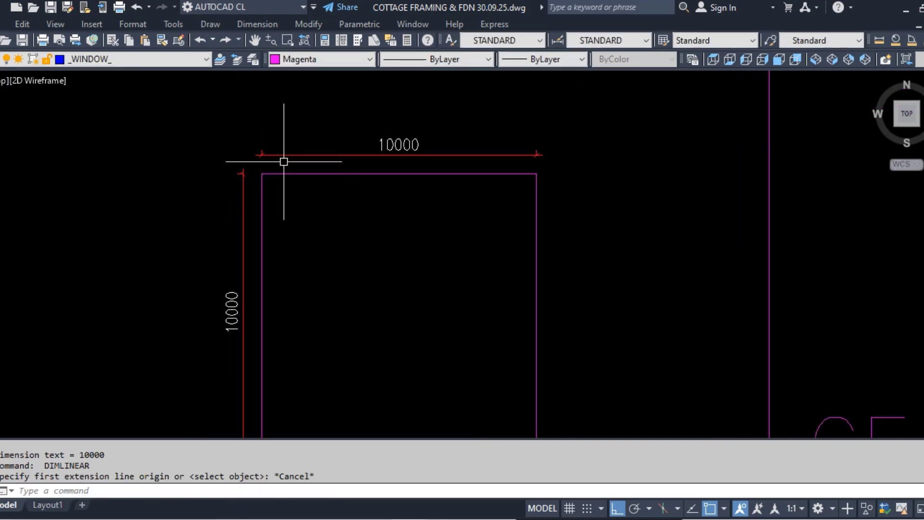
Step: Add a linear dimension to the rectangle's lower edge, placed just below the rectangle
{"action": "scroll", "coordinate": [282, 159], "scroll_direction": "down", "scroll_amount": 2}
{"action": "key", "text": "Return"}
{"action": "key", "text": "Return"}
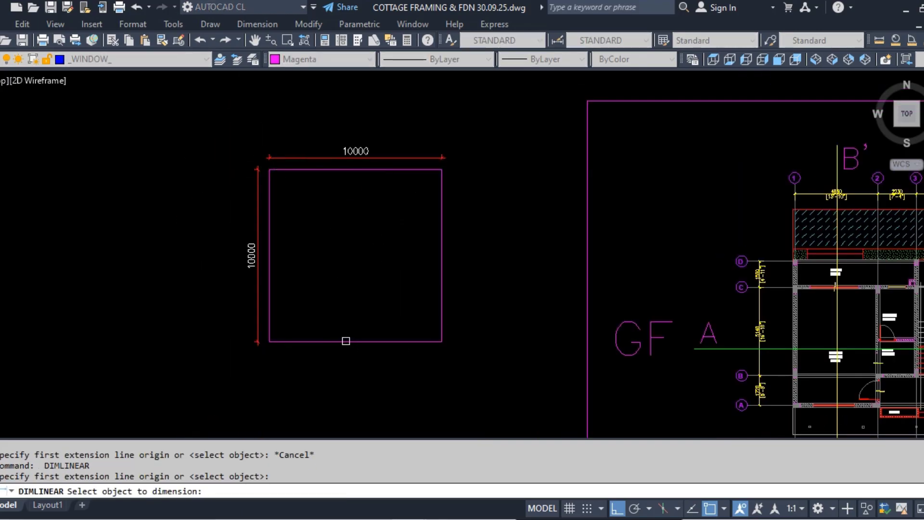
{"action": "left_click", "coordinate": [345, 341]}
{"action": "left_click", "coordinate": [345, 353]}
Step: Add a linear dimension to the rectangle's right edge, placed just outside the rectangle, and end dimensioning
{"action": "key", "text": "Return"}
{"action": "key", "text": "Return"}
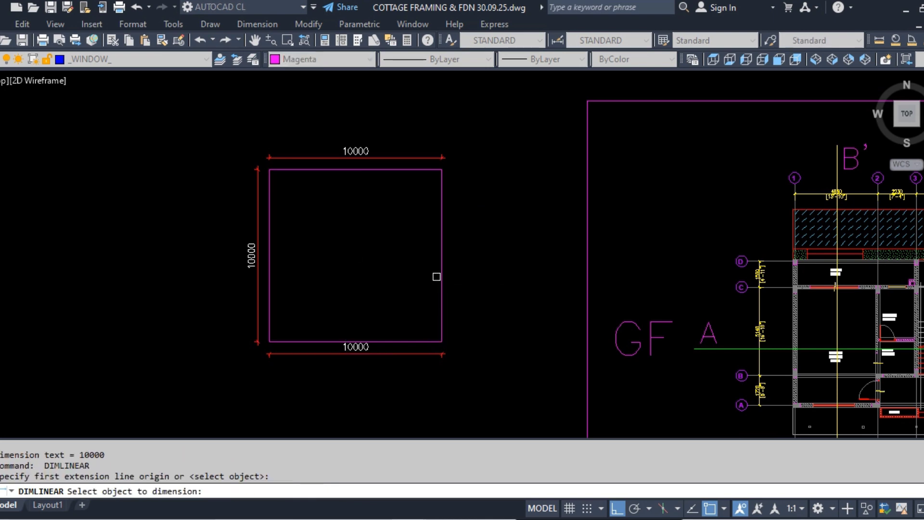
{"action": "left_click", "coordinate": [436, 276]}
{"action": "left_click", "coordinate": [440, 277]}
{"action": "left_click", "coordinate": [464, 308]}
{"action": "key", "text": "Return"}
{"action": "key", "text": "Escape"}
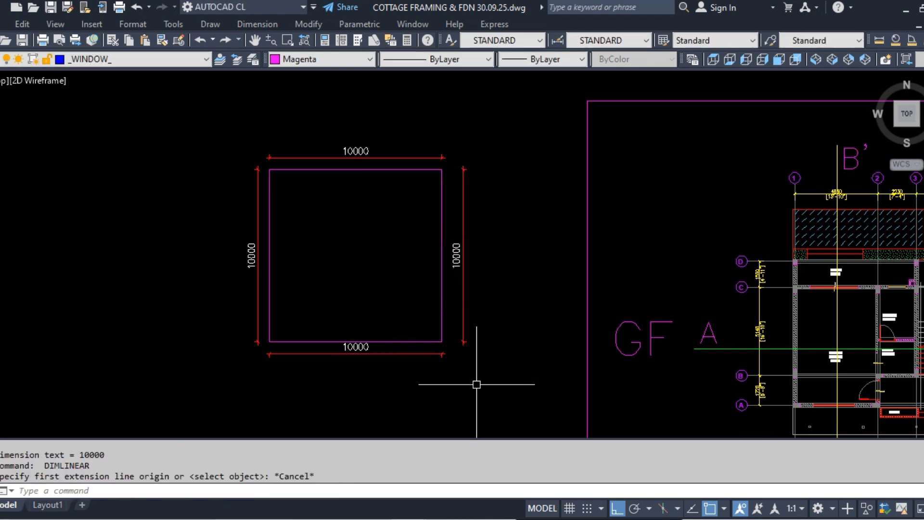
{"action": "type", "text": "x"}
{"action": "key", "text": "Return"}
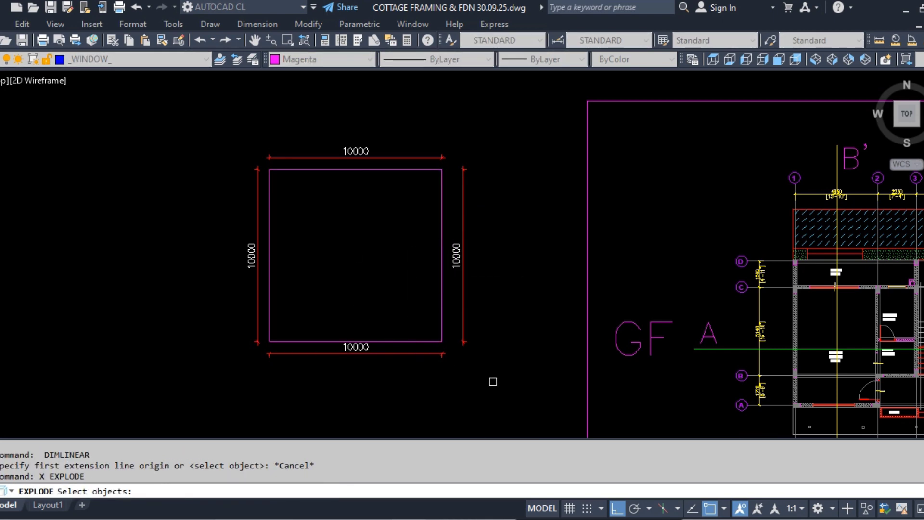
{"action": "key", "text": "Escape"}
{"action": "left_click", "coordinate": [402, 170]}
{"action": "key", "text": "Escape"}
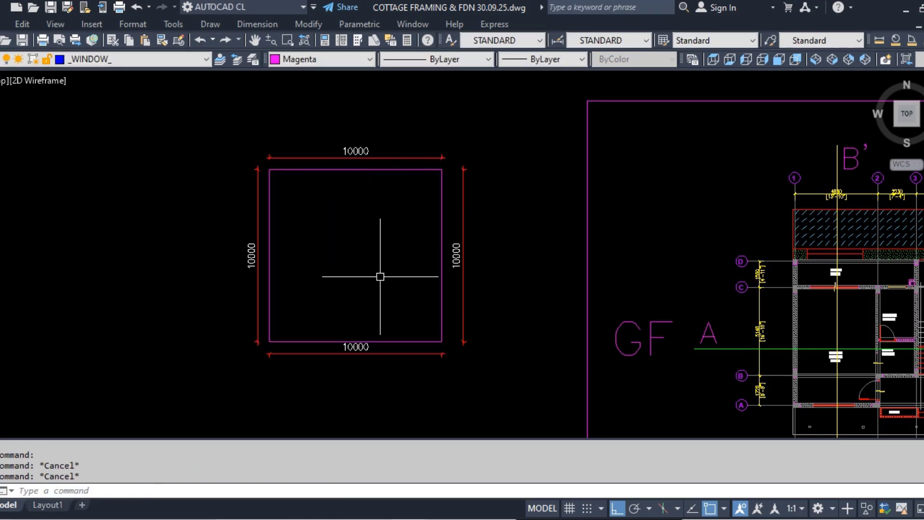
Step: Explode the rectangle together with its four linear dimensions
{"action": "type", "text": "x"}
{"action": "key", "text": "Return"}
{"action": "left_click", "coordinate": [512, 394]}
{"action": "left_click", "coordinate": [252, 135]}
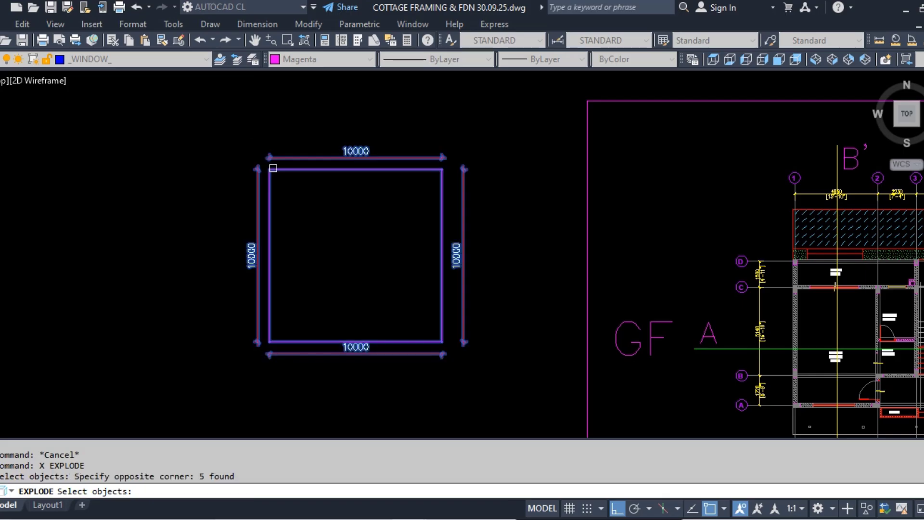
{"action": "key", "text": "Return"}
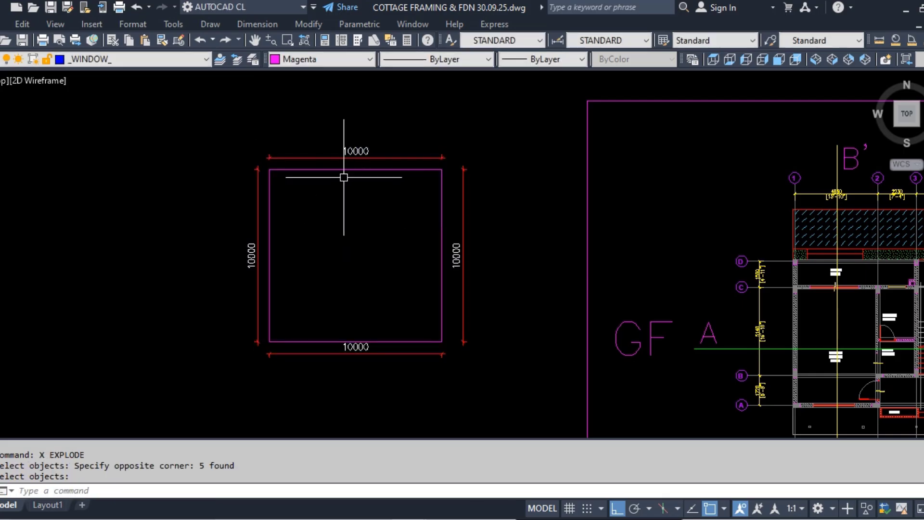
Step: Examine the exploded dimensions by picking the dimension line above the rectangle and the text beside its left edge, clearing each selection
{"action": "scroll", "coordinate": [344, 174], "scroll_direction": "up", "scroll_amount": 2}
{"action": "left_click", "coordinate": [361, 161]}
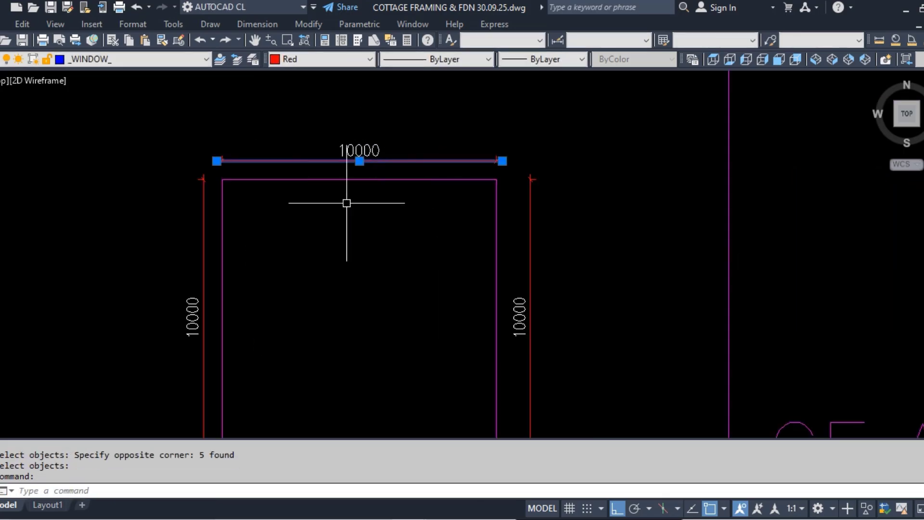
{"action": "key", "text": "Escape"}
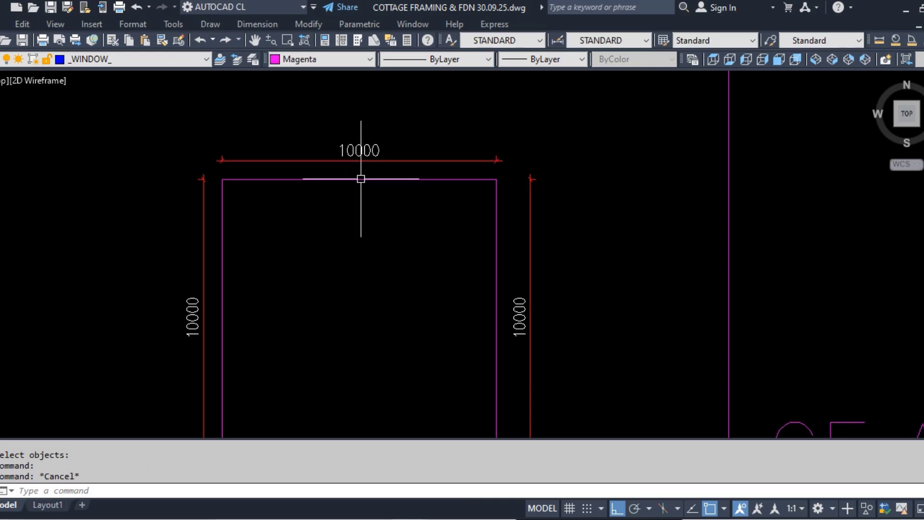
{"action": "left_click", "coordinate": [192, 315]}
{"action": "key", "text": "Escape"}
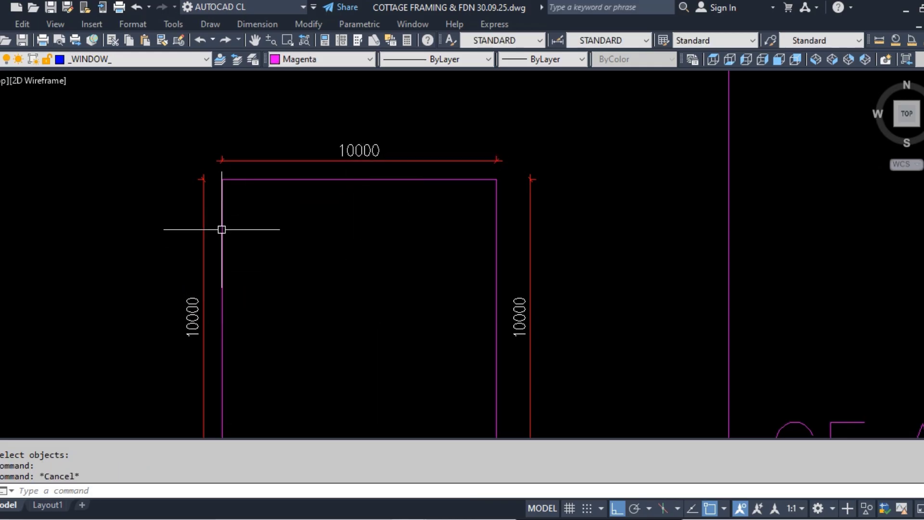
Step: Erase the exploded dimension line beside the rectangle's left edge, and undo the erasure
{"action": "left_click", "coordinate": [213, 233]}
{"action": "left_click", "coordinate": [200, 237]}
{"action": "type", "text": "e"}
{"action": "key", "text": "Return"}
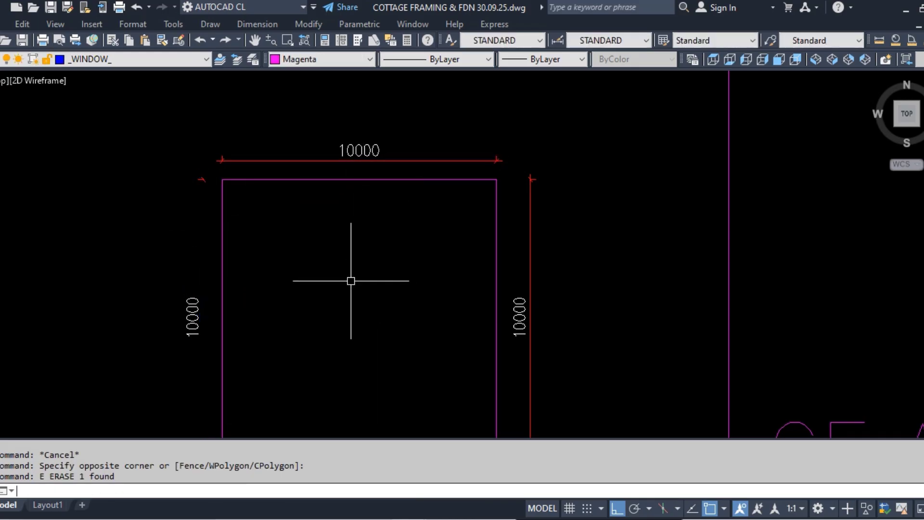
{"action": "key", "text": "ctrl+z"}
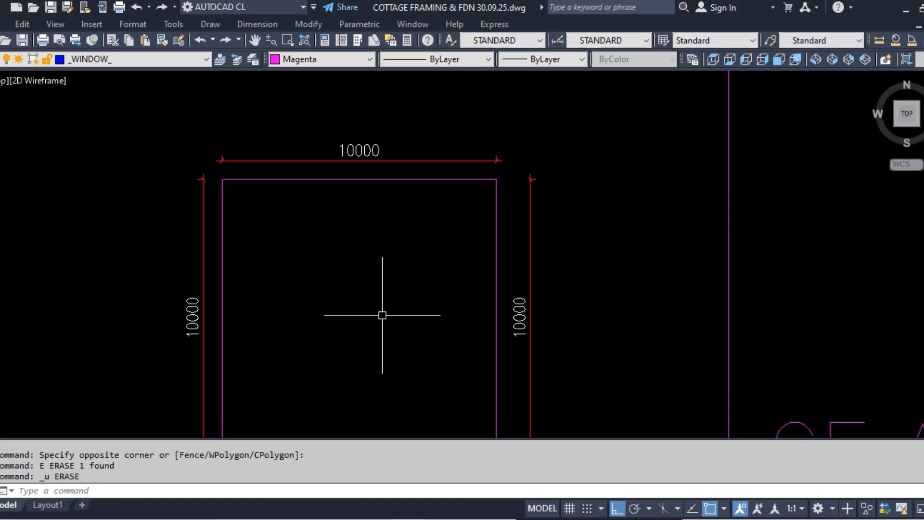
{"action": "left_click", "coordinate": [383, 245]}
{"action": "left_click", "coordinate": [342, 134]}
{"action": "key", "text": "Escape"}
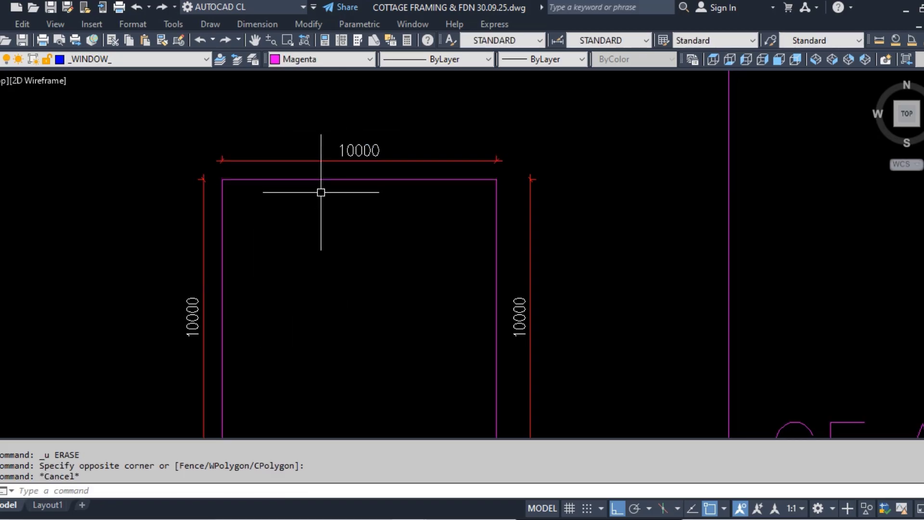
Step: Erase the rectangle's upper edge together with its exploded dimension line, text and leftover tick marks
{"action": "scroll", "coordinate": [294, 148], "scroll_direction": "down", "scroll_amount": 2}
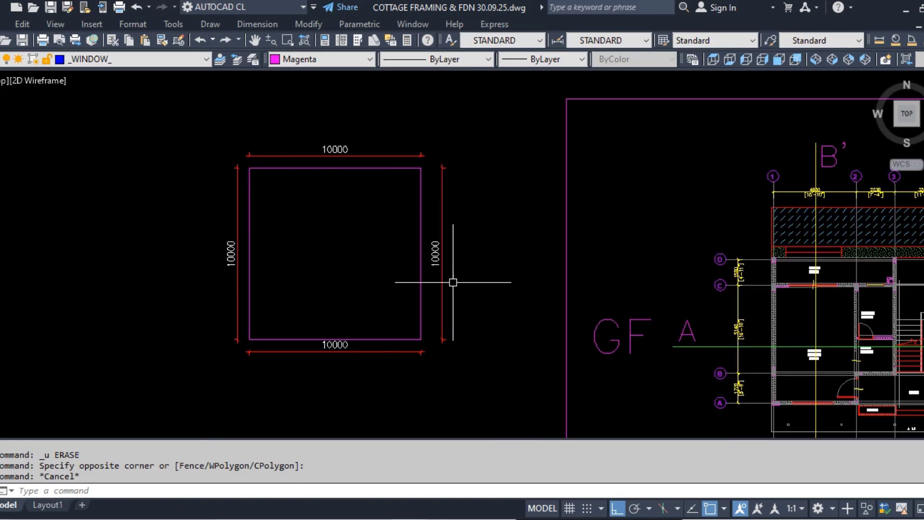
{"action": "left_click", "coordinate": [385, 183]}
{"action": "left_click", "coordinate": [324, 149]}
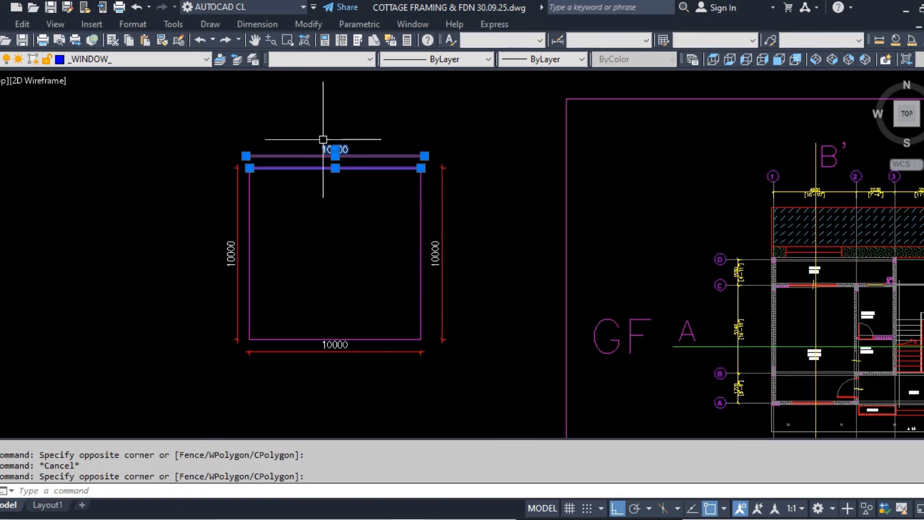
{"action": "type", "text": "e"}
{"action": "key", "text": "Return"}
{"action": "scroll", "coordinate": [410, 148], "scroll_direction": "up", "scroll_amount": 2}
{"action": "left_click", "coordinate": [438, 170]}
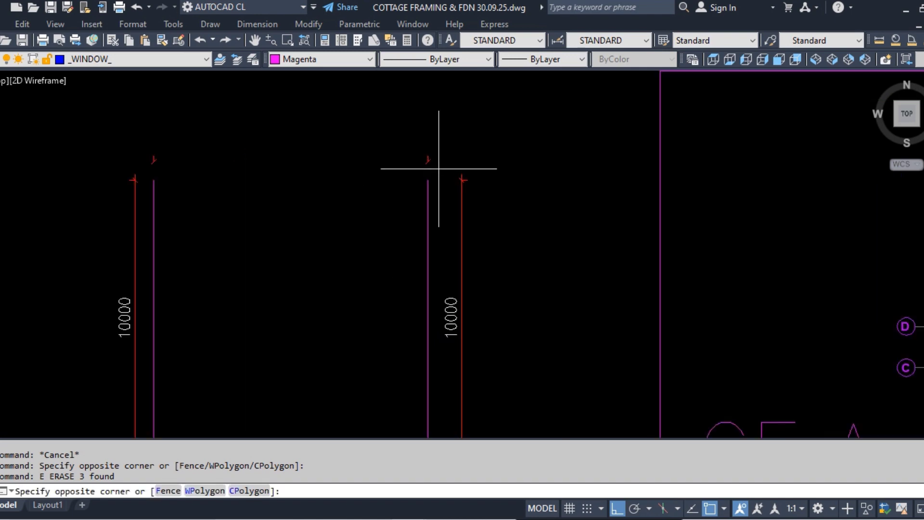
{"action": "left_click", "coordinate": [151, 120]}
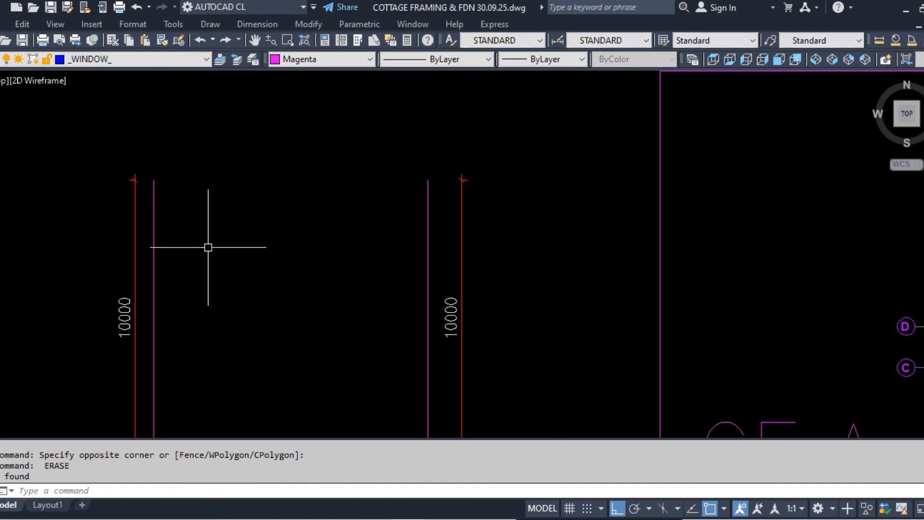
Step: Stretch the upper ends of the two vertical sides and their exploded dimension lines upward by 1000
{"action": "scroll", "coordinate": [231, 189], "scroll_direction": "down", "scroll_amount": 2}
{"action": "type", "text": "s"}
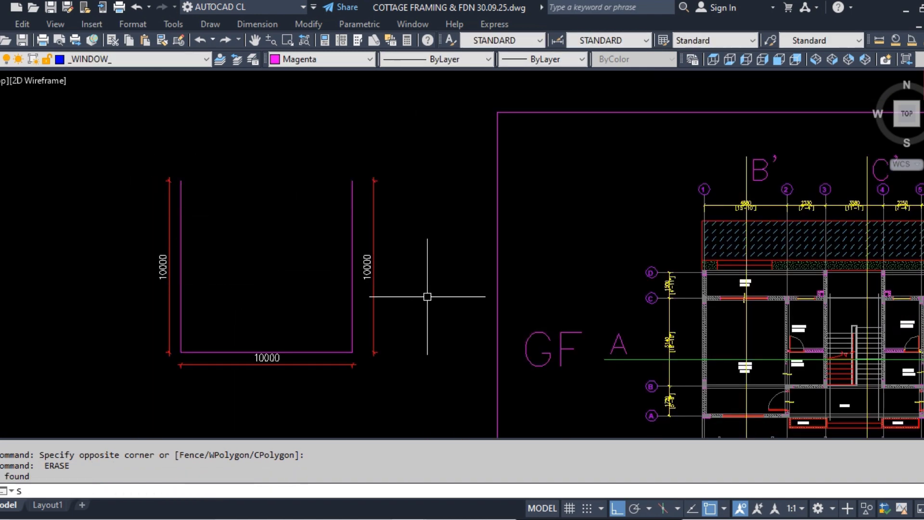
{"action": "key", "text": "Return"}
{"action": "left_click", "coordinate": [422, 245]}
{"action": "left_click", "coordinate": [132, 143]}
{"action": "key", "text": "Return"}
{"action": "left_click", "coordinate": [272, 202]}
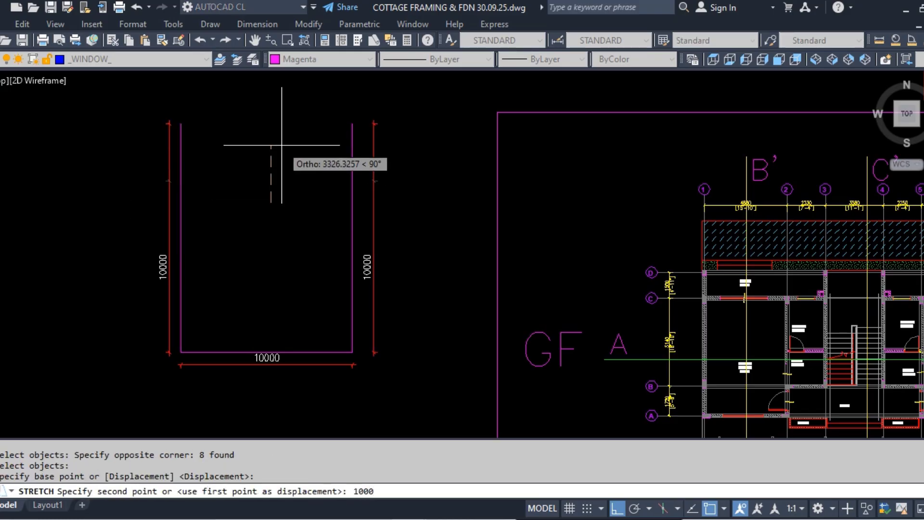
{"action": "key", "text": "Return"}
Step: Examine the dimension text beside the stretched sides and compare it with the dimensions of the ground floor plan
{"action": "scroll", "coordinate": [148, 247], "scroll_direction": "up", "scroll_amount": 5}
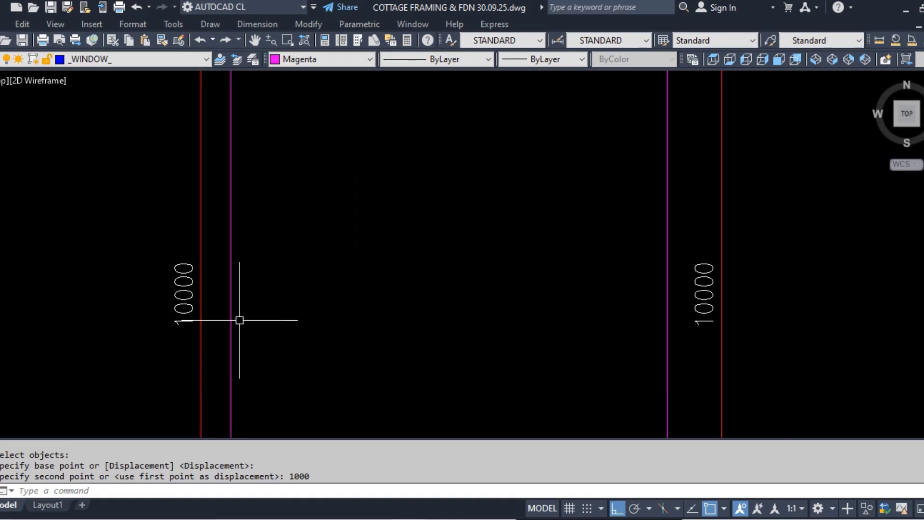
{"action": "scroll", "coordinate": [240, 320], "scroll_direction": "down", "scroll_amount": 4}
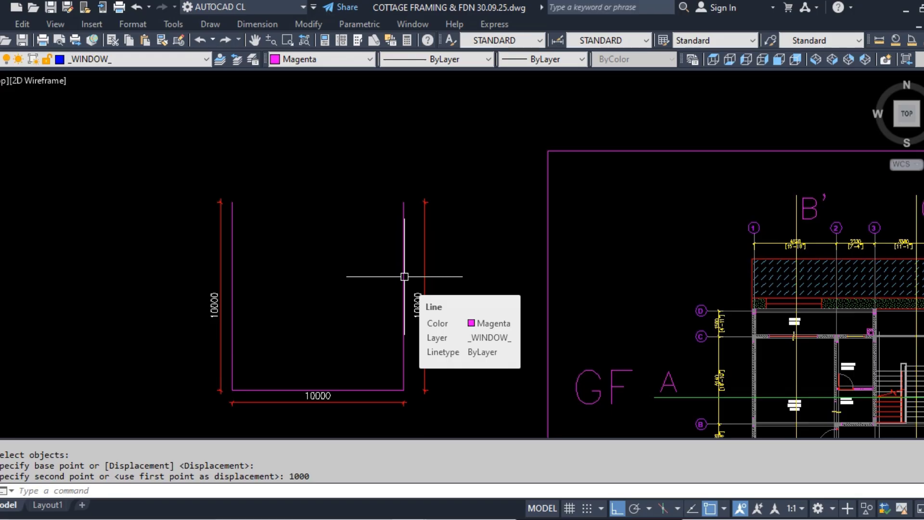
{"action": "scroll", "coordinate": [169, 210], "scroll_direction": "down", "scroll_amount": 4}
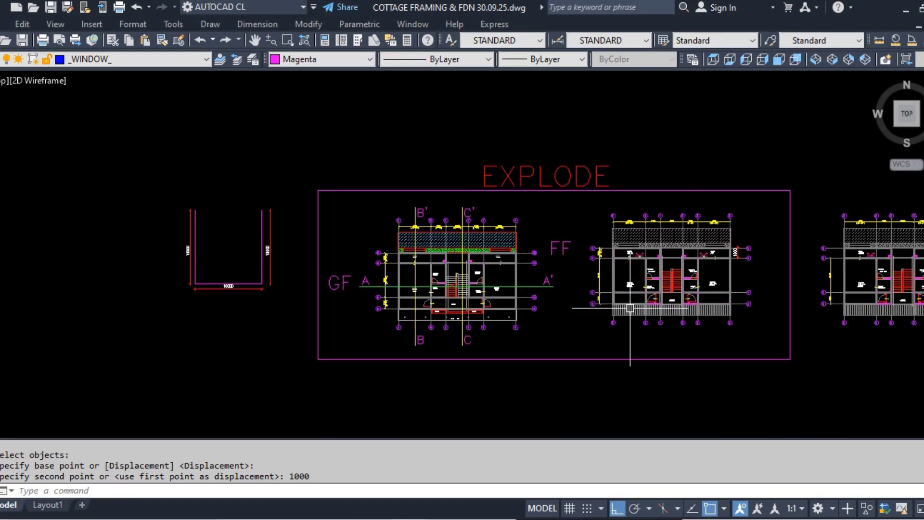
{"action": "mouse_move", "coordinate": [618, 301]}
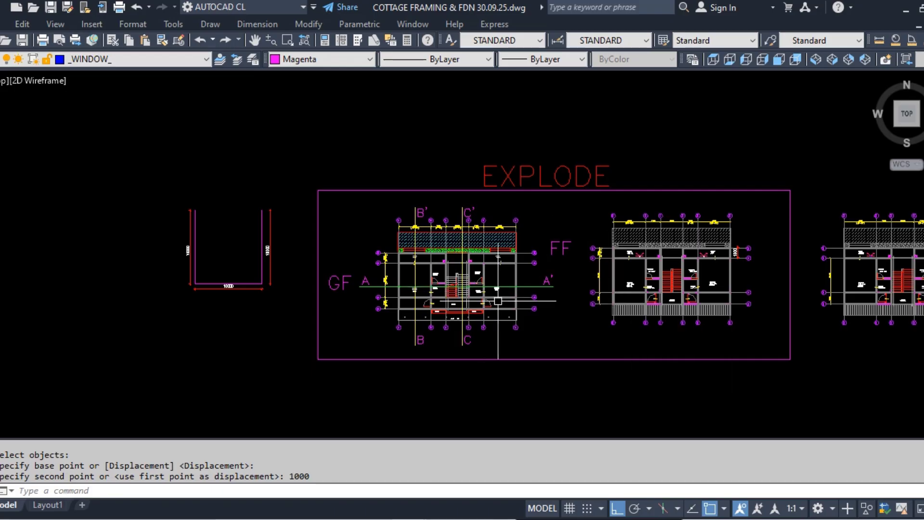
{"action": "scroll", "coordinate": [602, 241], "scroll_direction": "up", "scroll_amount": 2}
{"action": "scroll", "coordinate": [458, 316], "scroll_direction": "up", "scroll_amount": 4}
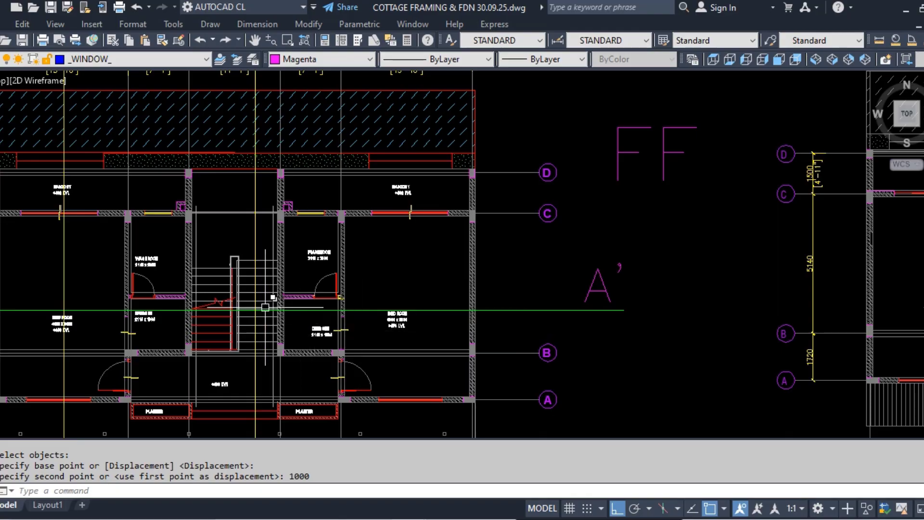
{"action": "middle_click_drag", "start_coordinate": [266, 308], "coordinate": [547, 312]}
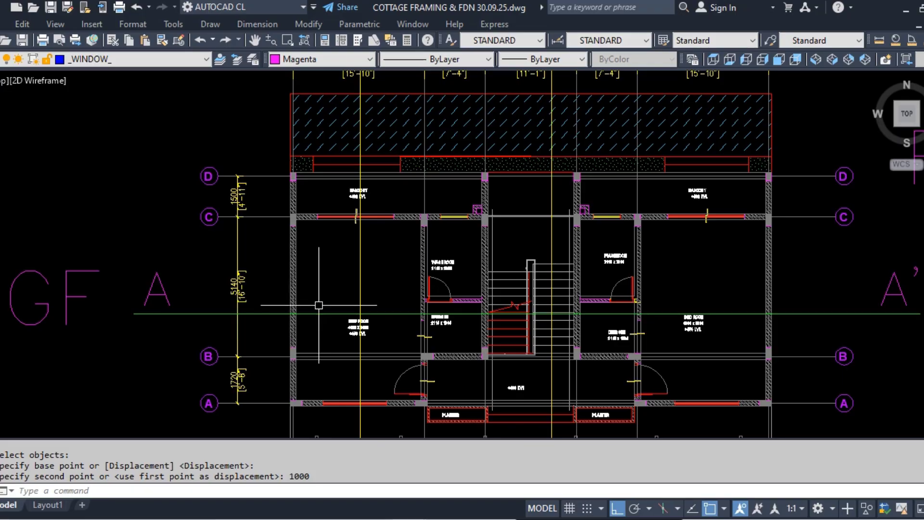
{"action": "middle_click_drag", "start_coordinate": [176, 240], "coordinate": [546, 319]}
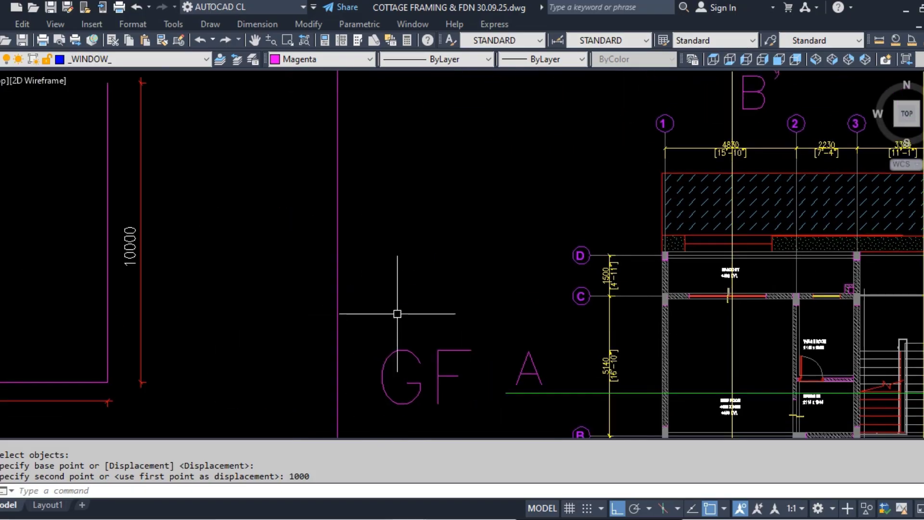
Step: Draw a new rectangle in the empty area just left of the open-topped 10000 shape
{"action": "scroll", "coordinate": [441, 319], "scroll_direction": "down", "scroll_amount": 3}
{"action": "middle_click_drag", "start_coordinate": [180, 188], "coordinate": [383, 234]}
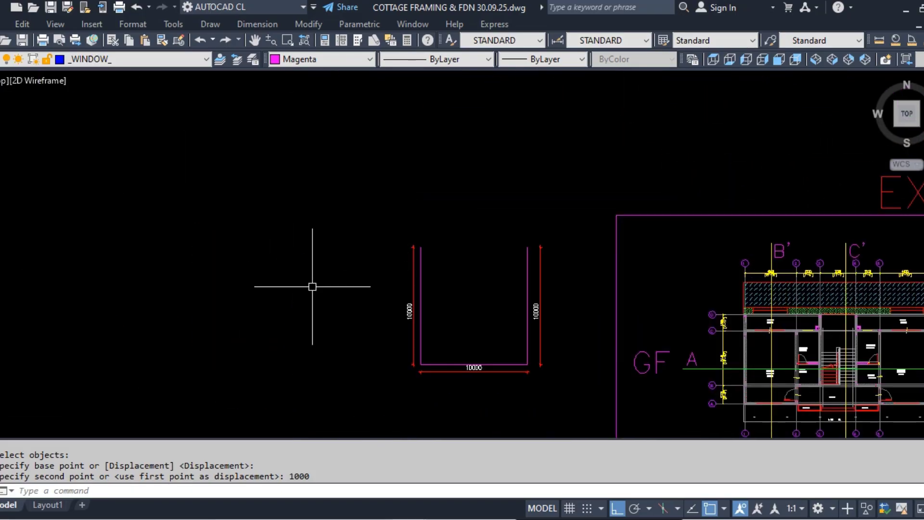
{"action": "type", "text": "rec"}
{"action": "key", "text": "Return"}
{"action": "left_click", "coordinate": [272, 249]}
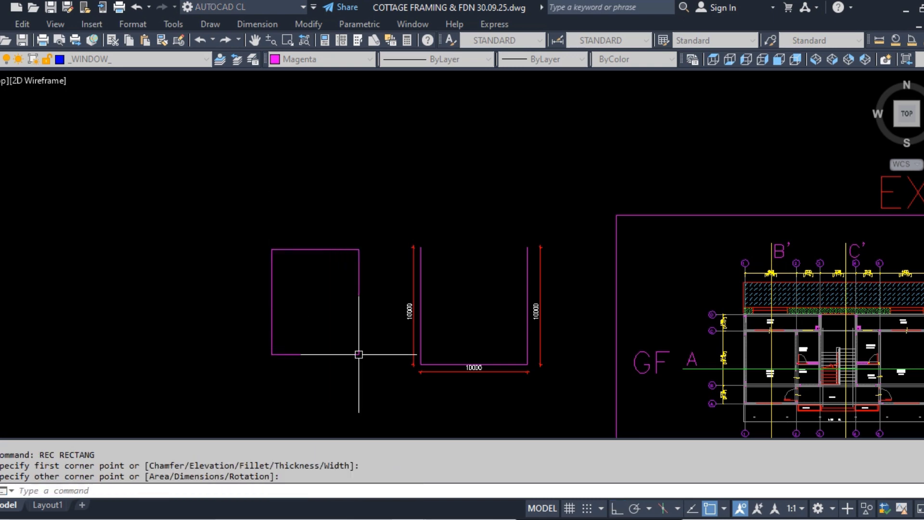
{"action": "left_click", "coordinate": [359, 355]}
{"action": "key", "text": "Return"}
{"action": "key", "text": "Escape"}
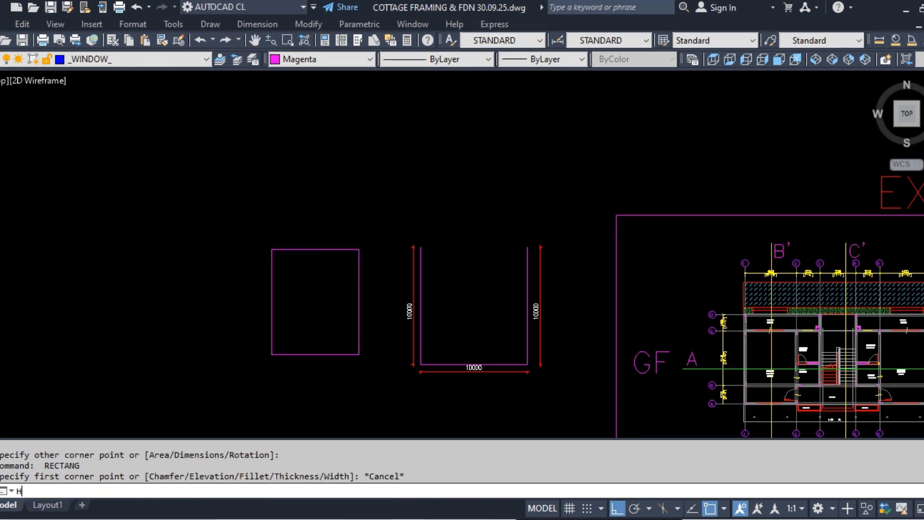
Step: Hatch the new rectangle with the ANSI32 pattern, selecting the rectangle itself as the boundary
{"action": "key", "text": "Return"}
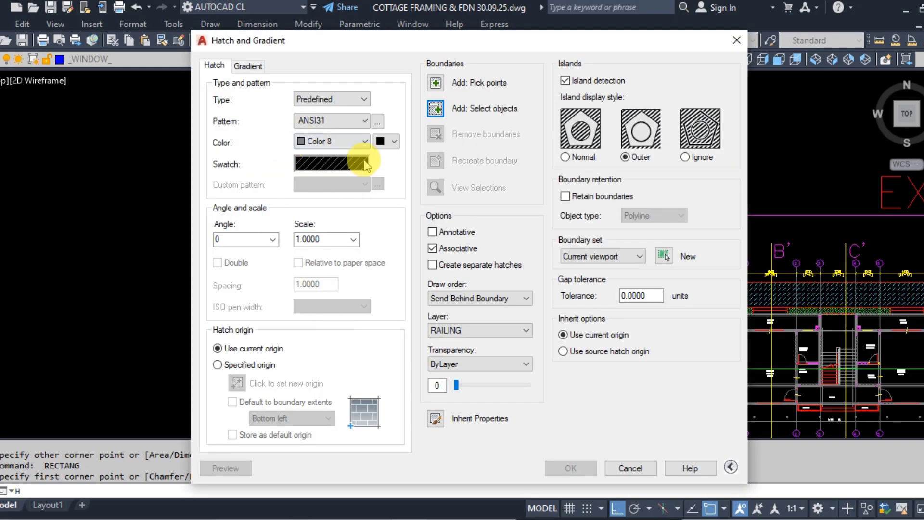
{"action": "left_click", "coordinate": [344, 161]}
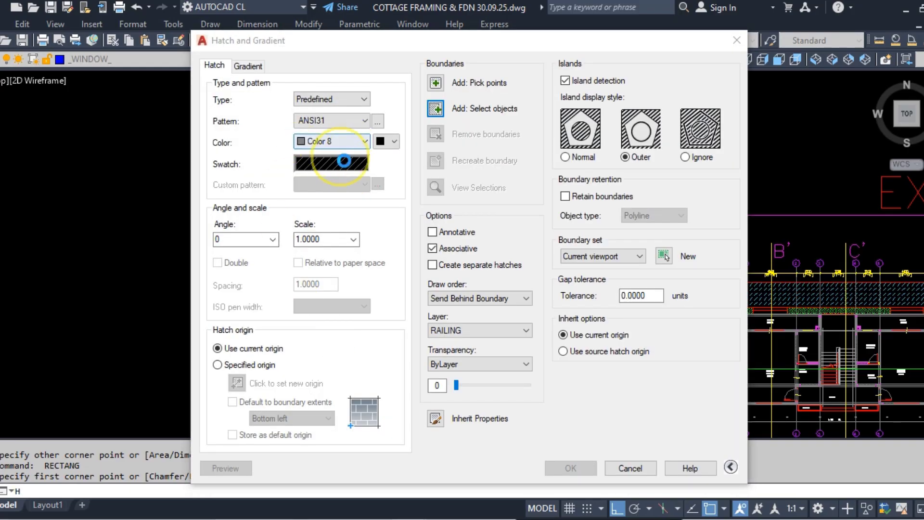
{"action": "left_click", "coordinate": [434, 165]}
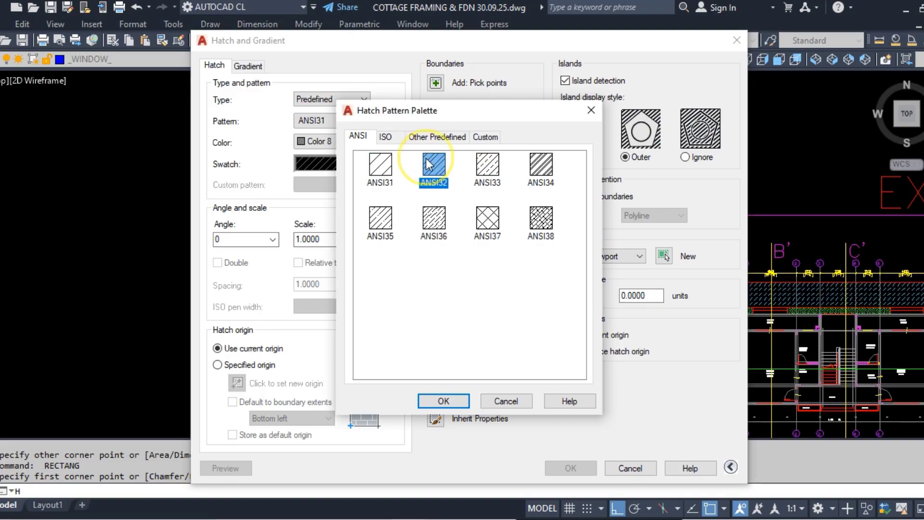
{"action": "left_click", "coordinate": [443, 401]}
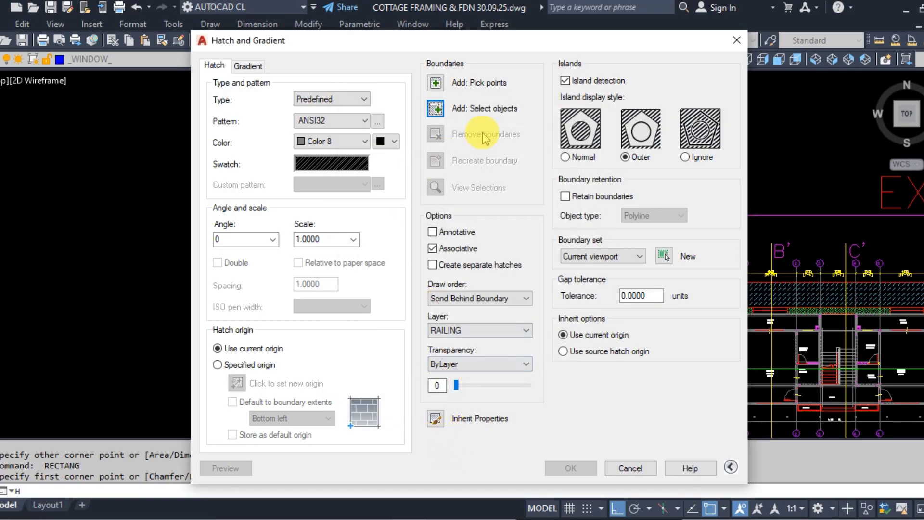
{"action": "left_click", "coordinate": [438, 109]}
{"action": "left_click", "coordinate": [340, 252]}
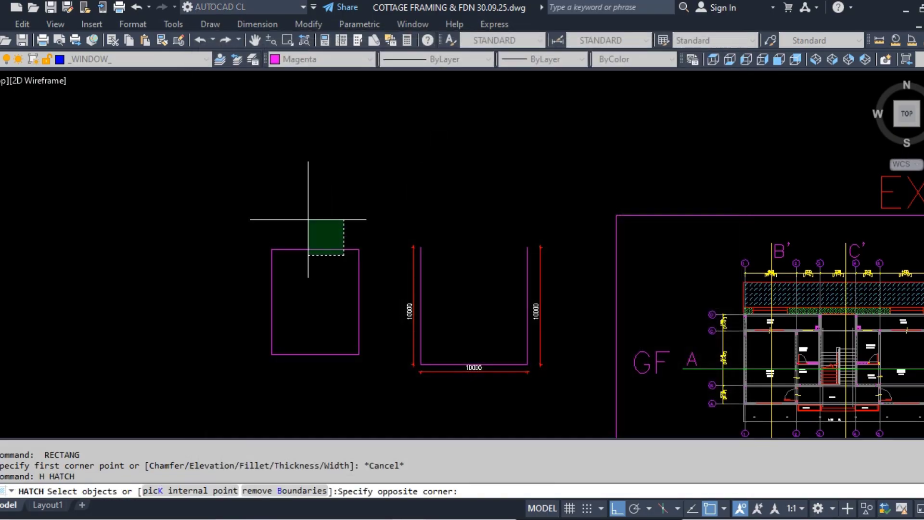
{"action": "left_click", "coordinate": [316, 217]}
{"action": "right_click", "coordinate": [319, 217]}
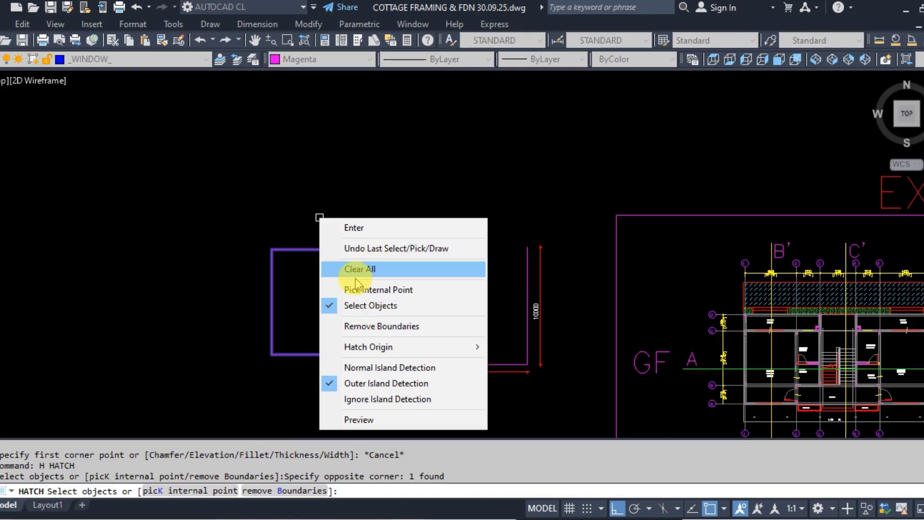
{"action": "left_click", "coordinate": [360, 229]}
{"action": "left_click", "coordinate": [568, 468]}
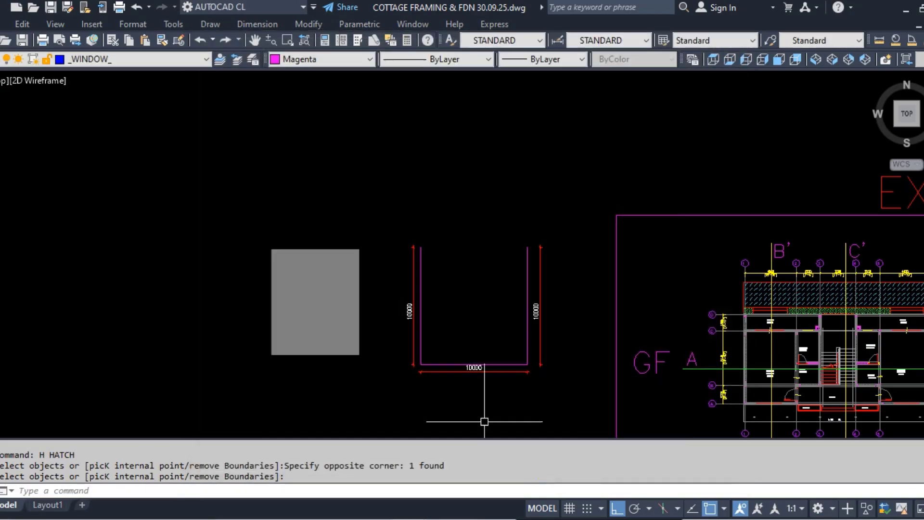
Step: Set the scale of the new rectangle's hatch to 500
{"action": "left_click", "coordinate": [309, 314]}
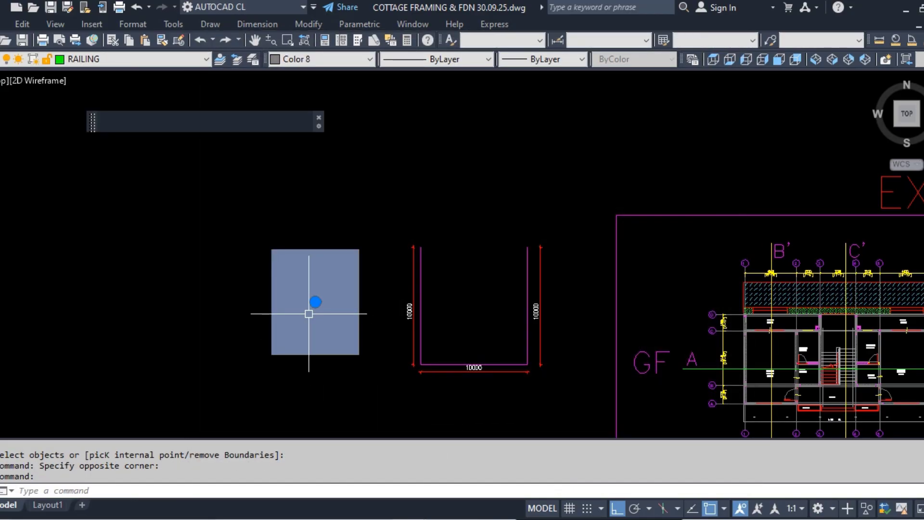
{"action": "left_click", "coordinate": [479, 243]}
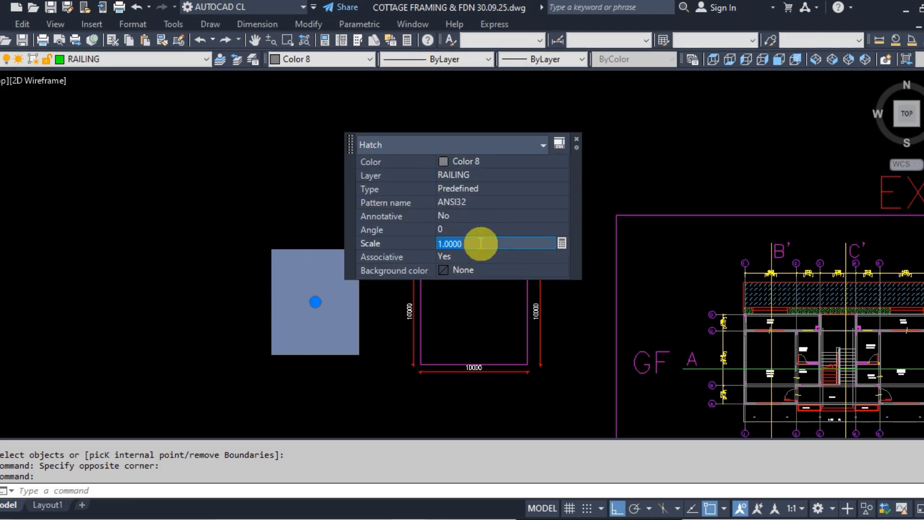
{"action": "type", "text": "500"}
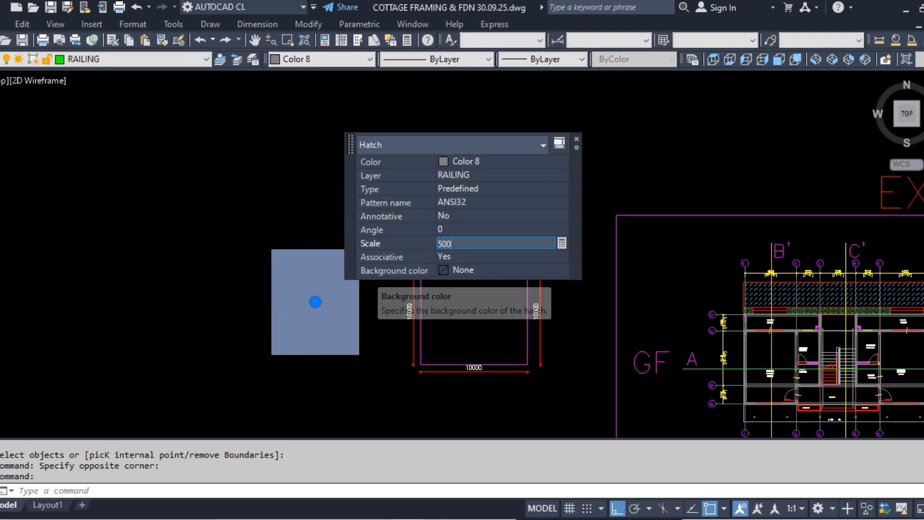
{"action": "key", "text": "Return"}
Step: Change the new rectangle's hatch scale to 5000 and clear the selection
{"action": "left_click", "coordinate": [481, 246]}
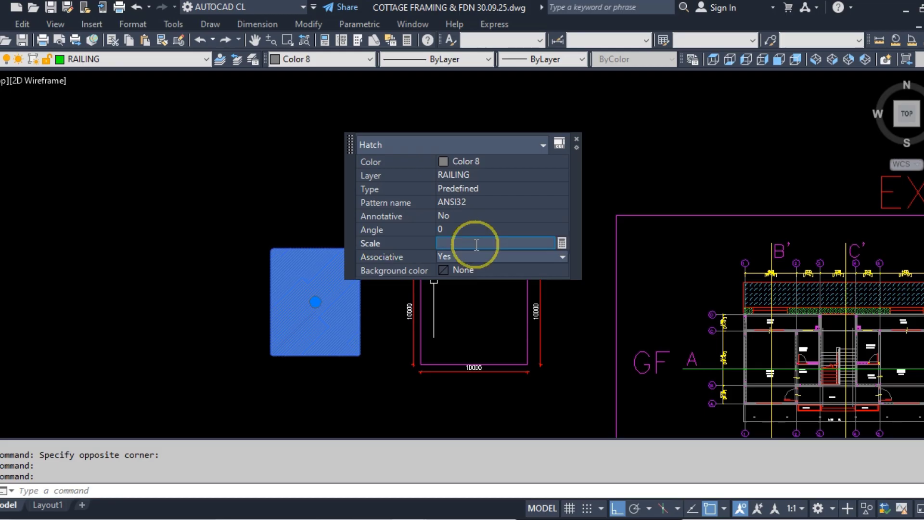
{"action": "type", "text": "5000"}
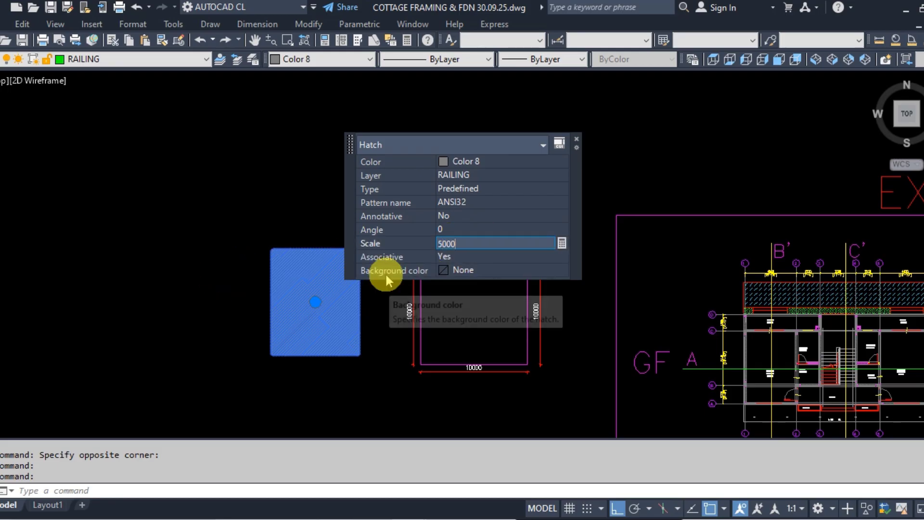
{"action": "key", "text": "Return"}
{"action": "key", "text": "Escape"}
{"action": "scroll", "coordinate": [318, 316], "scroll_direction": "up", "scroll_amount": 2}
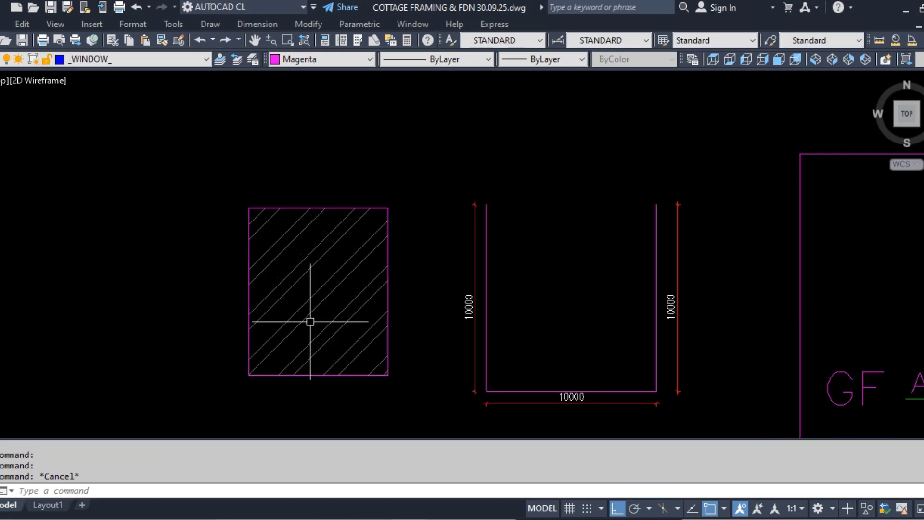
Step: Explode the hatch inside the rectangle just left of the open-topped 10000 shape into separate lines
{"action": "scroll", "coordinate": [337, 337], "scroll_direction": "up", "scroll_amount": 2}
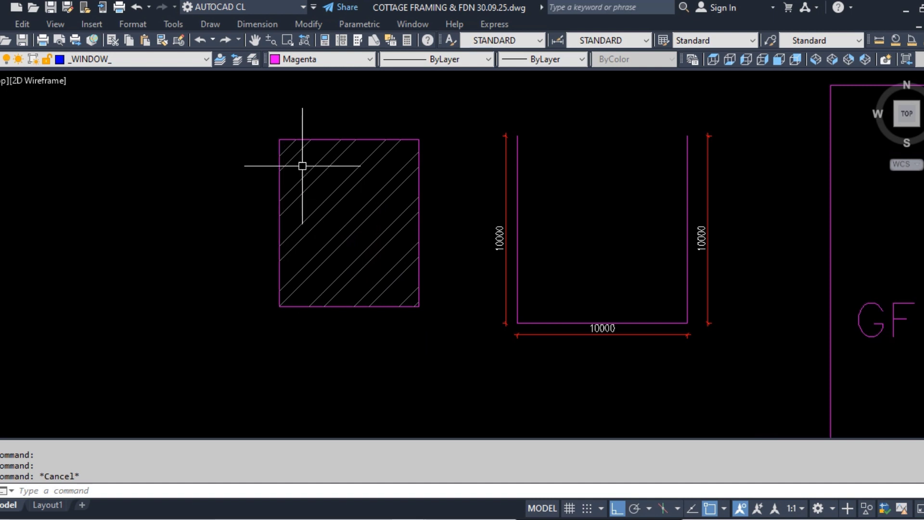
{"action": "left_click", "coordinate": [347, 264]}
{"action": "key", "text": "Escape"}
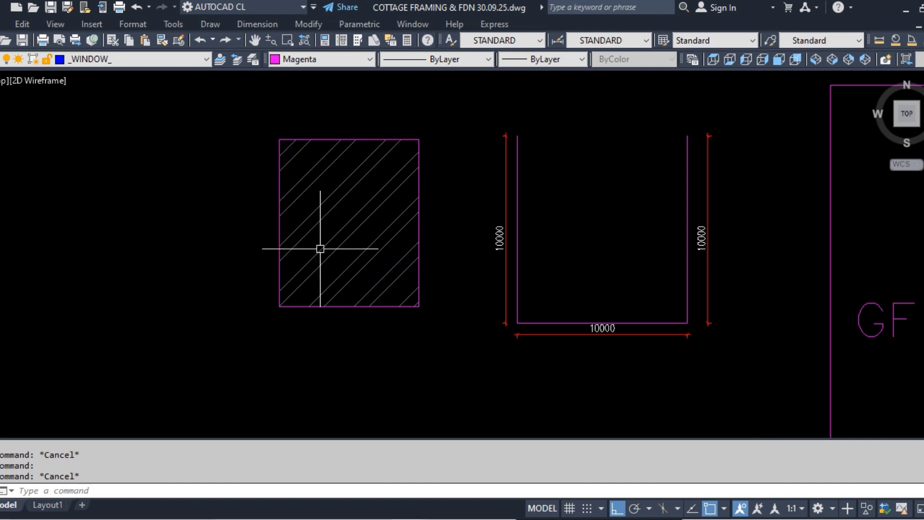
{"action": "type", "text": "x"}
{"action": "key", "text": "Return"}
{"action": "left_click", "coordinate": [365, 221]}
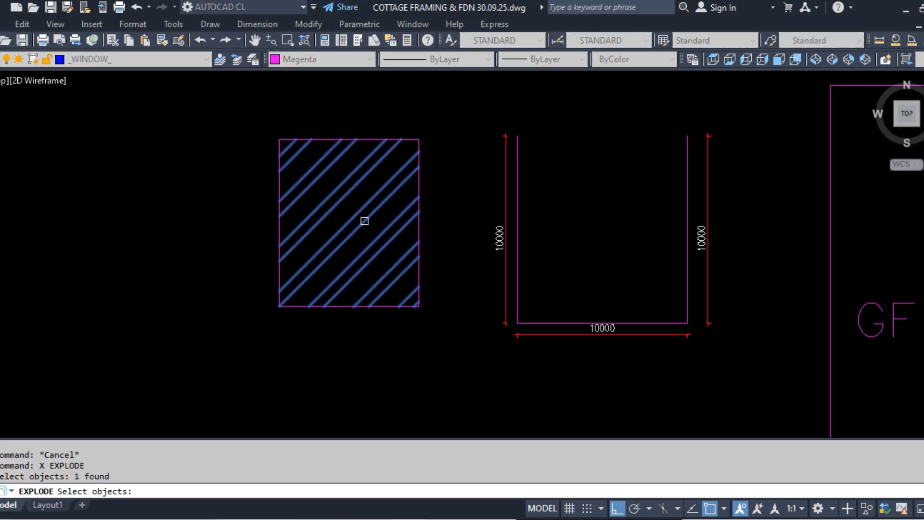
{"action": "key", "text": "Return"}
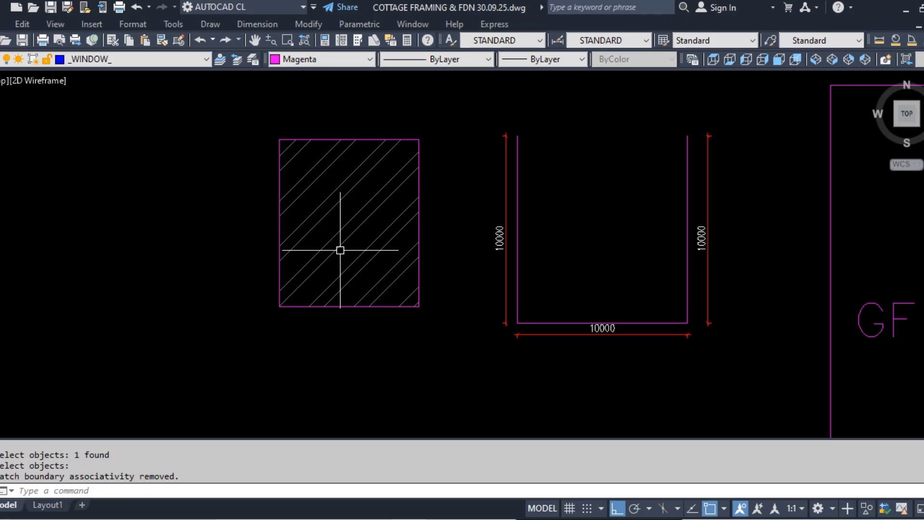
Step: Erase two of the exploded hatch lines below the rectangle's centre, plus all the diagonal lines above them
{"action": "middle_click_drag", "start_coordinate": [403, 208], "coordinate": [432, 282]}
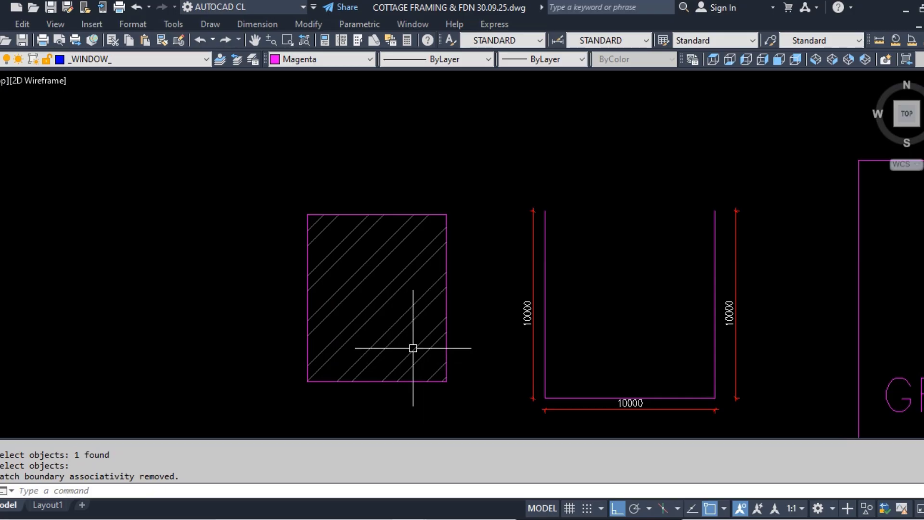
{"action": "scroll", "coordinate": [413, 348], "scroll_direction": "up", "scroll_amount": 2}
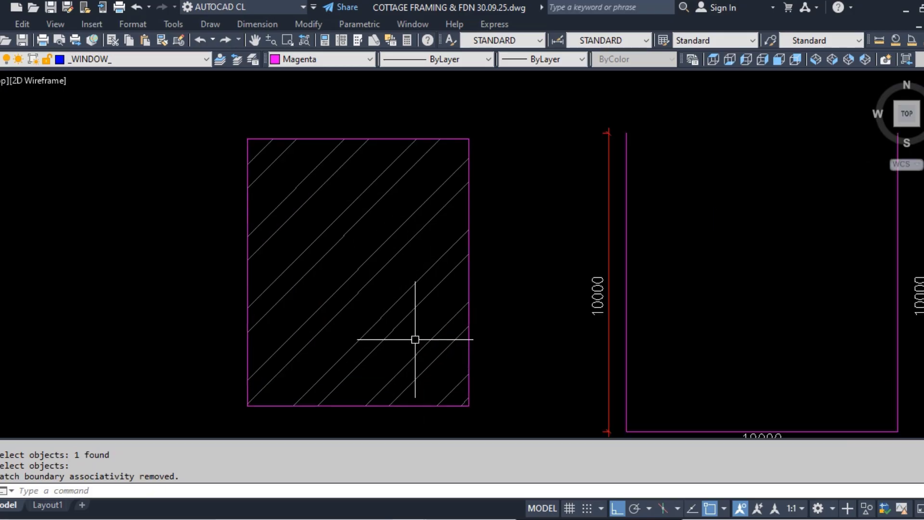
{"action": "left_click", "coordinate": [415, 340]}
{"action": "left_click", "coordinate": [387, 301]}
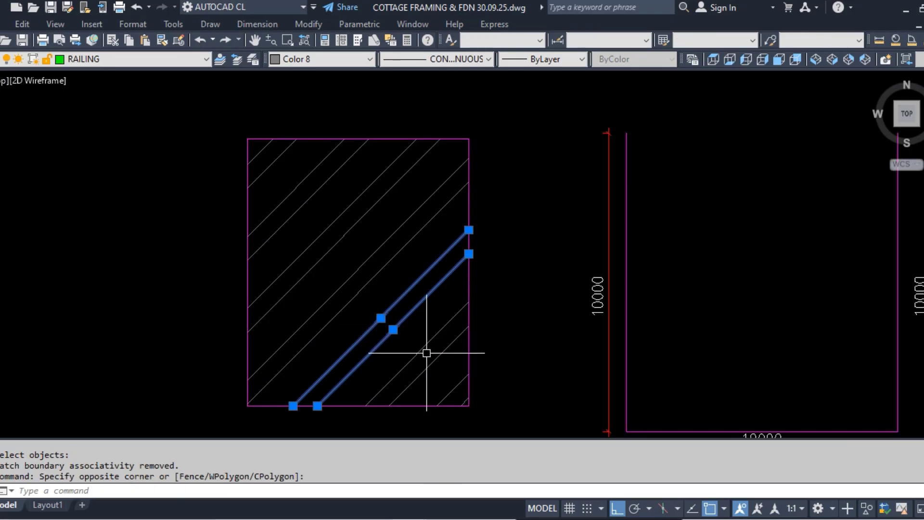
{"action": "type", "text": "e"}
{"action": "key", "text": "space"}
{"action": "left_click", "coordinate": [370, 316]}
{"action": "left_click", "coordinate": [262, 145]}
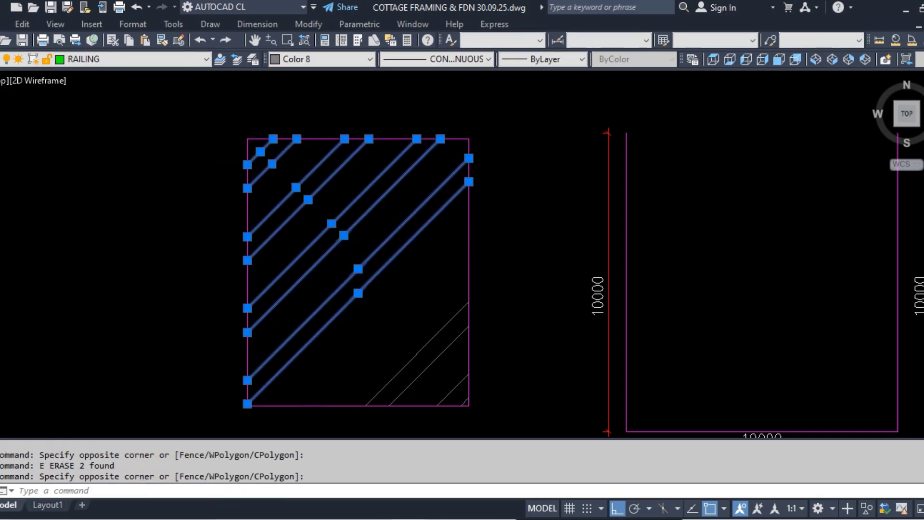
{"action": "key", "text": "space"}
Step: Erase the remaining short hatch lines in the rectangle's lower-right corner, including the tiny one at the corner itself
{"action": "key", "text": "space"}
{"action": "scroll", "coordinate": [449, 394], "scroll_direction": "up", "scroll_amount": 4}
{"action": "left_click", "coordinate": [477, 391]}
{"action": "left_click", "coordinate": [351, 264]}
{"action": "key", "text": "space"}
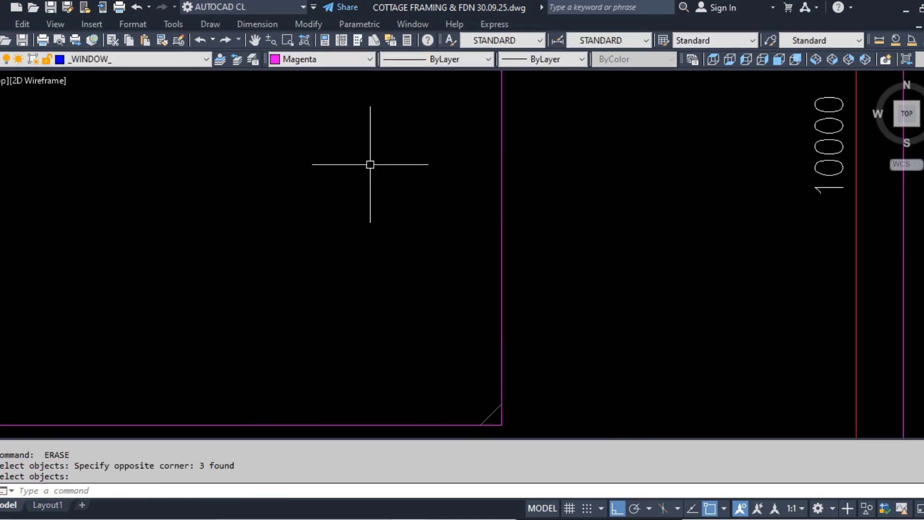
{"action": "scroll", "coordinate": [371, 163], "scroll_direction": "down", "scroll_amount": 2}
{"action": "left_click", "coordinate": [342, 206]}
{"action": "left_click", "coordinate": [546, 357]}
{"action": "key", "text": "space"}
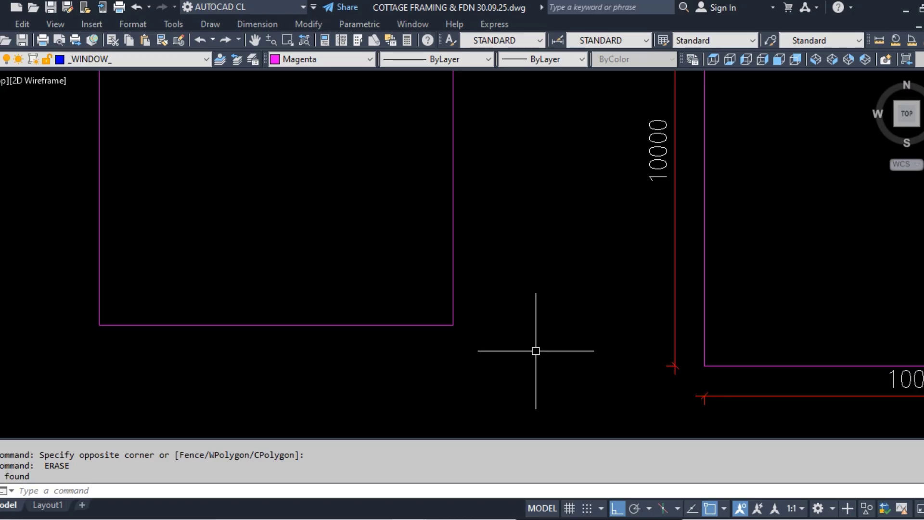
{"action": "scroll", "coordinate": [186, 313], "scroll_direction": "down", "scroll_amount": 3}
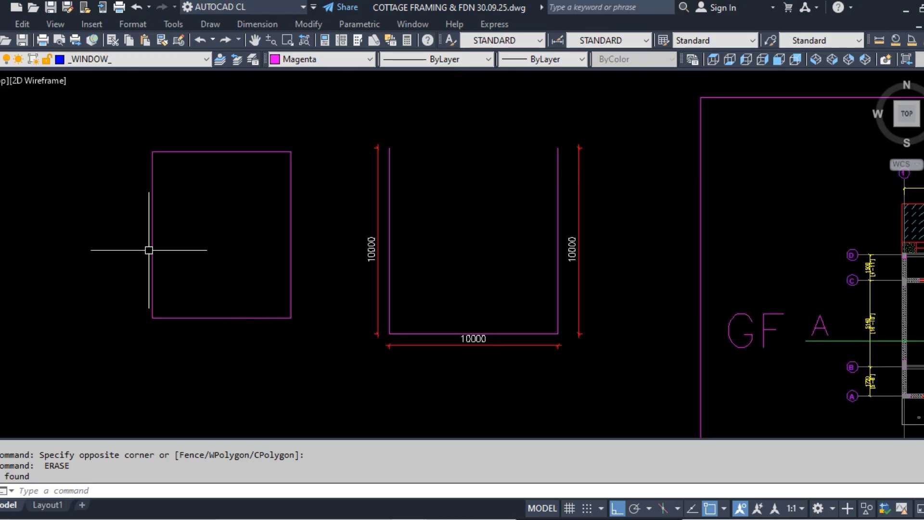
{"action": "scroll", "coordinate": [150, 250], "scroll_direction": "down", "scroll_amount": 3}
{"action": "scroll", "coordinate": [181, 309], "scroll_direction": "down", "scroll_amount": 3}
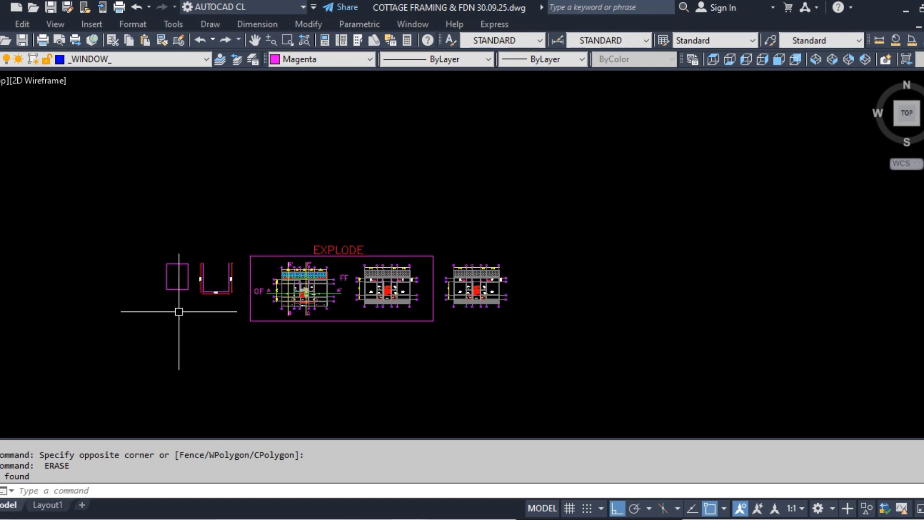
{"action": "scroll", "coordinate": [301, 292], "scroll_direction": "up", "scroll_amount": 2}
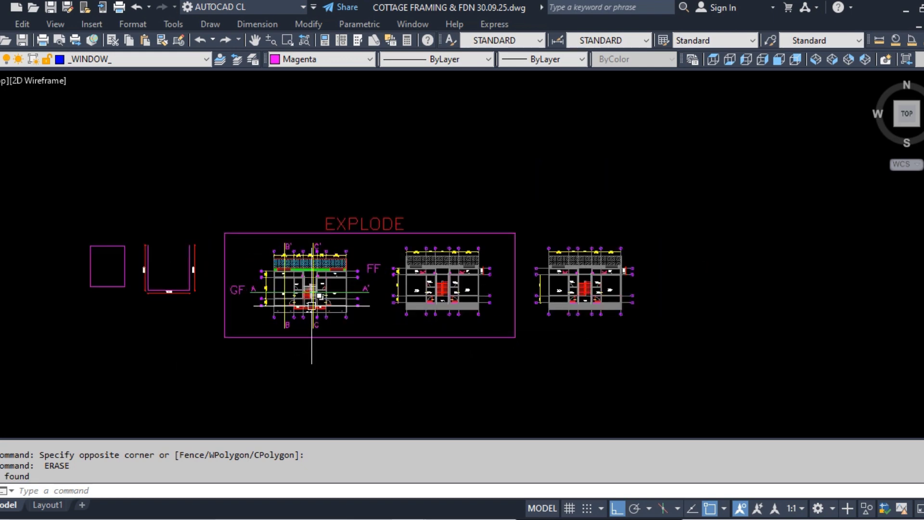